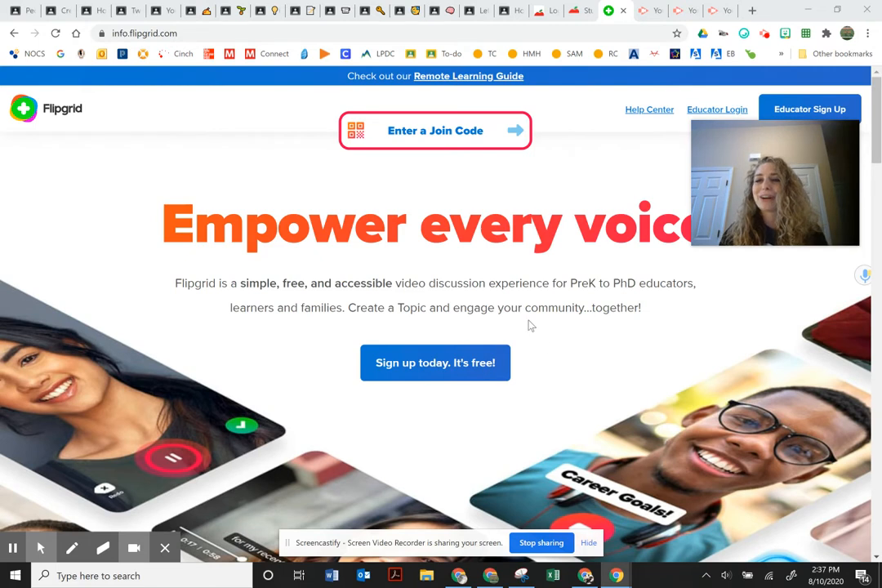
Sign in to Flipgrid as an educator using the school Google account.
{"action": "mouse_move", "coordinate": [696, 148]}
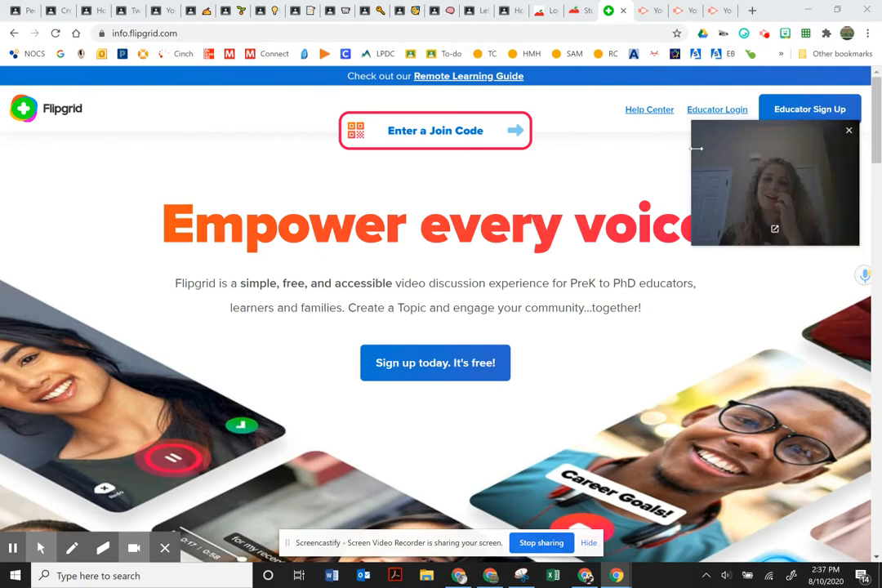
{"action": "left_click_drag", "start_coordinate": [708, 144], "coordinate": [709, 382]}
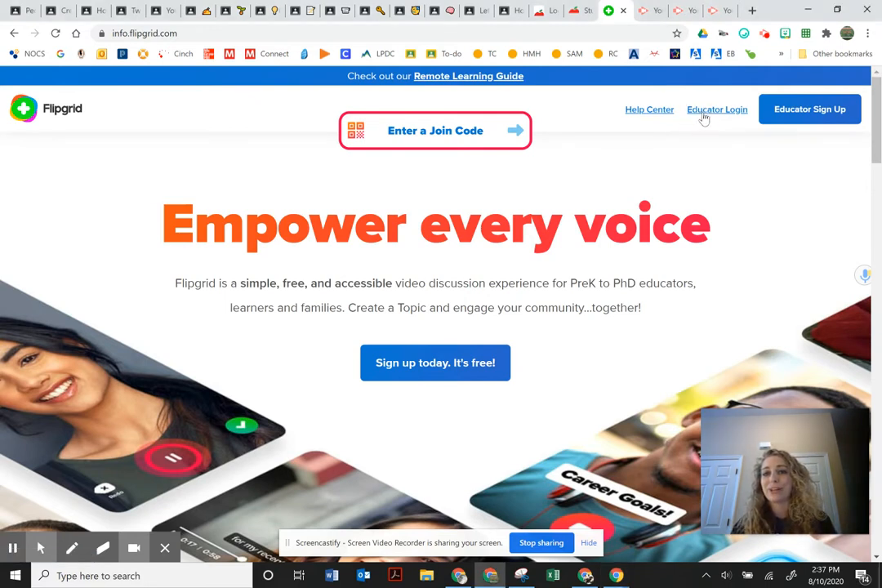
{"action": "left_click", "coordinate": [705, 116]}
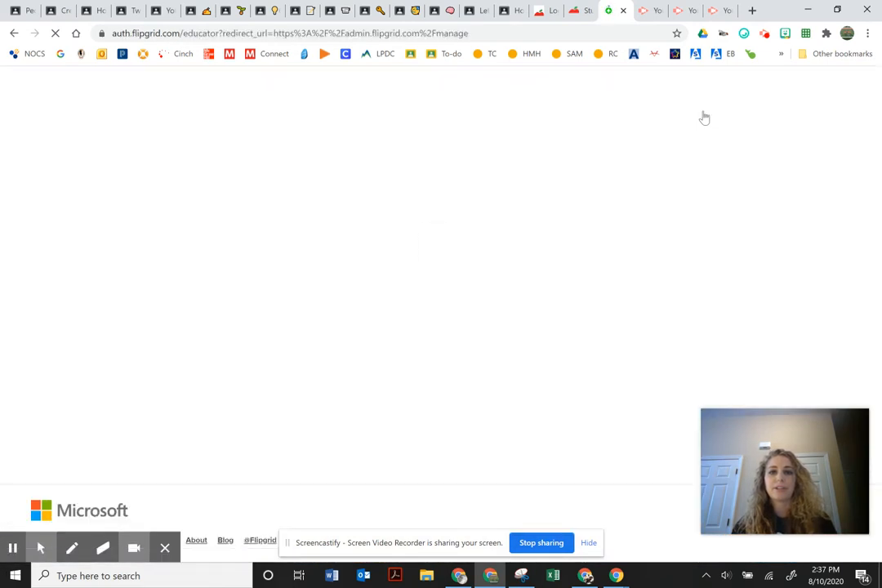
{"action": "left_click", "coordinate": [355, 285]}
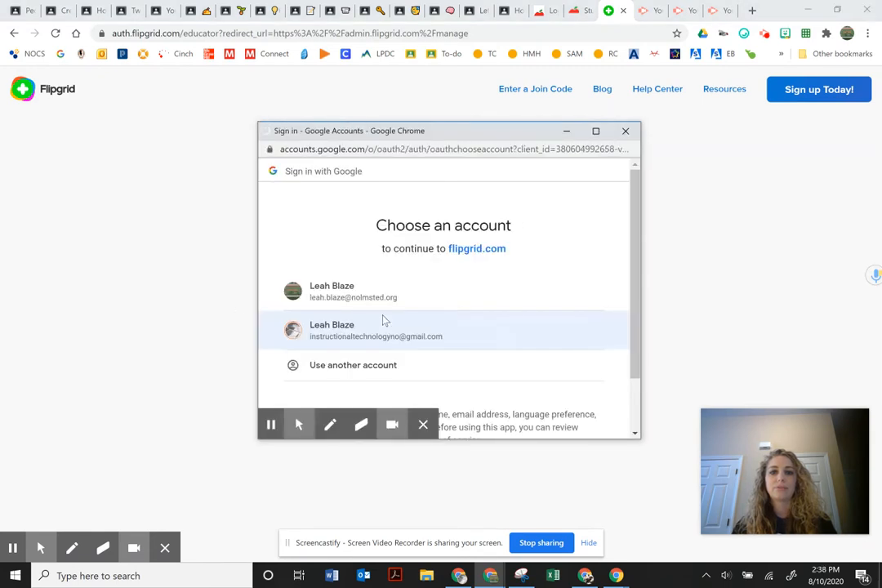
{"action": "left_click", "coordinate": [389, 299]}
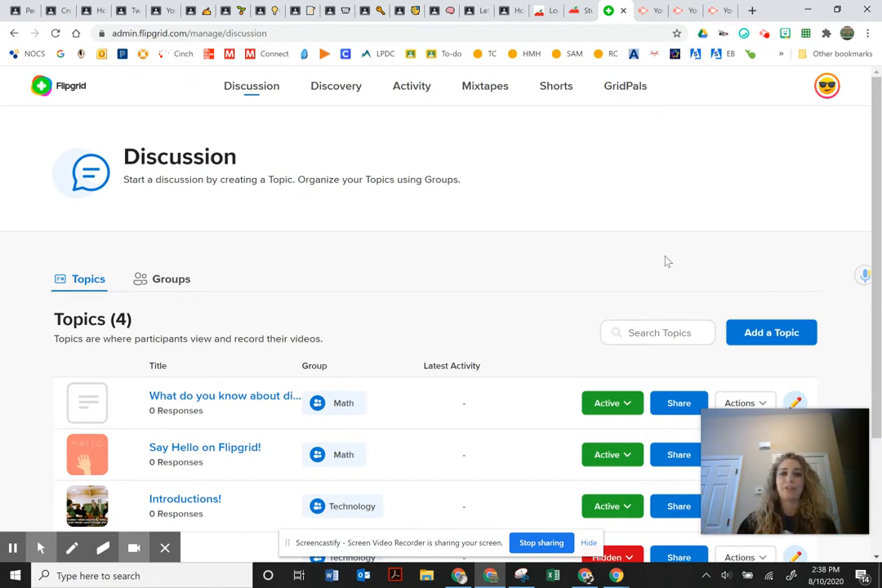
Switch the Discussion page to the Groups list showing Math and Technology.
{"action": "left_click", "coordinate": [188, 286]}
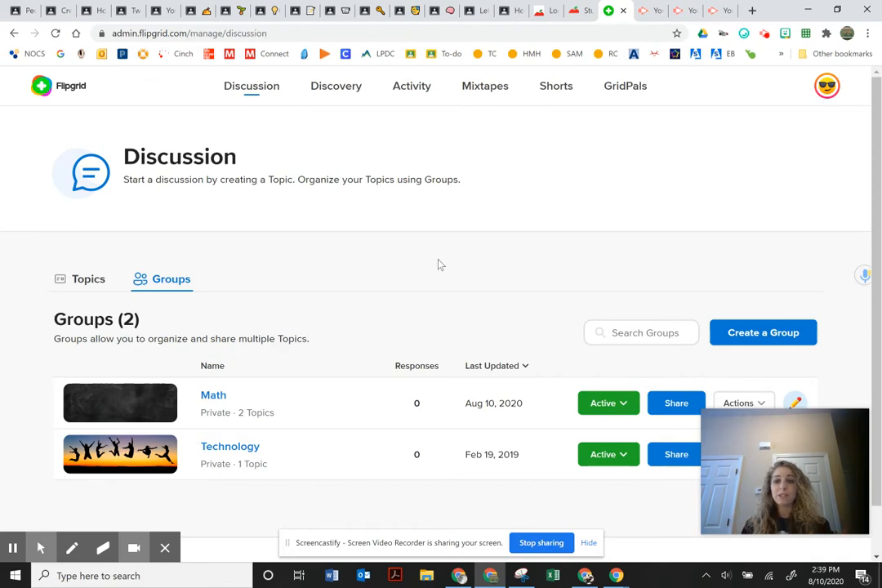
Start a new group, checking the public option before keeping it Private.
{"action": "left_click", "coordinate": [776, 337]}
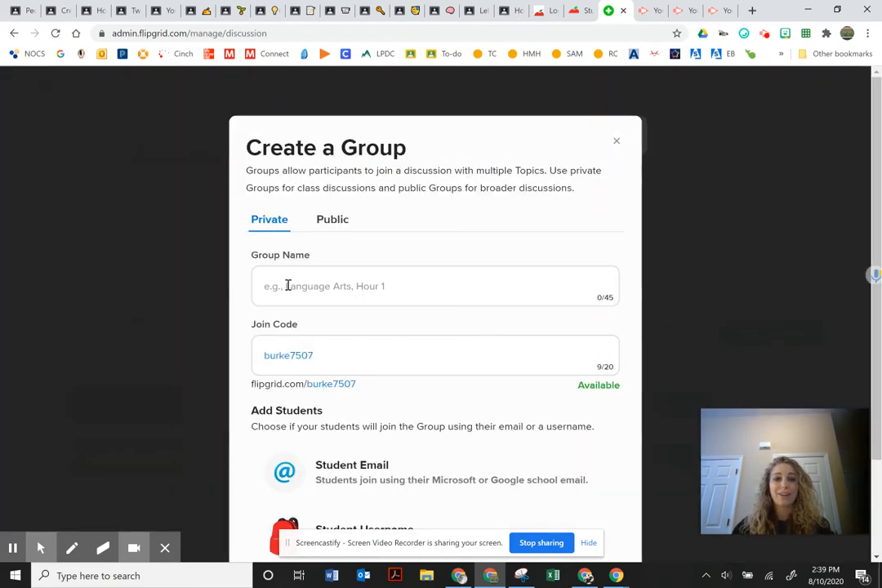
{"action": "scroll", "coordinate": [324, 205], "scroll_direction": "down", "scroll_amount": 1}
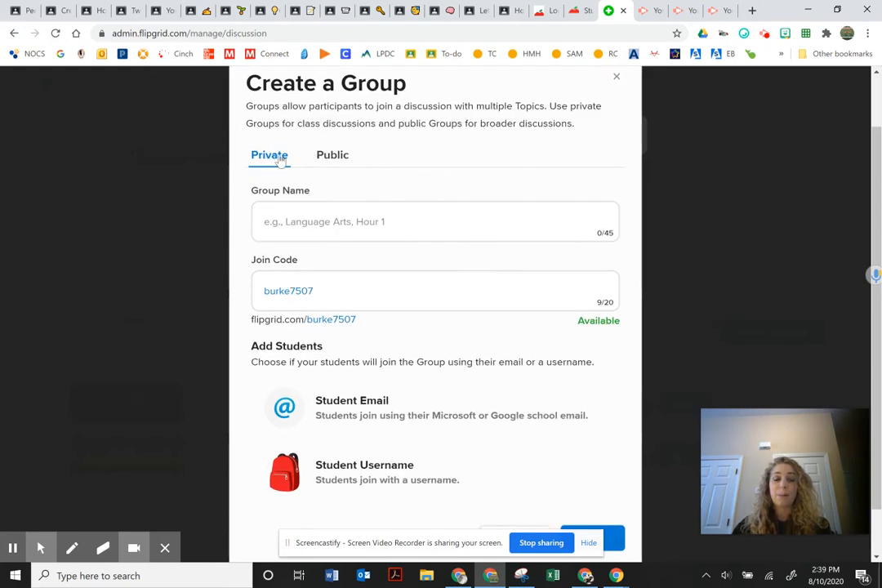
{"action": "left_click", "coordinate": [328, 160]}
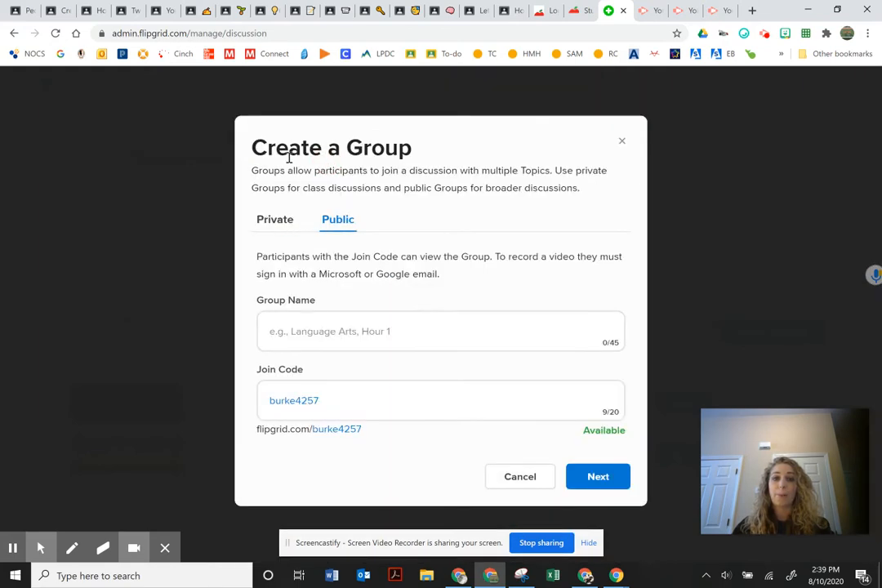
{"action": "left_click", "coordinate": [274, 232]}
{"action": "scroll", "coordinate": [429, 258], "scroll_direction": "down", "scroll_amount": 2}
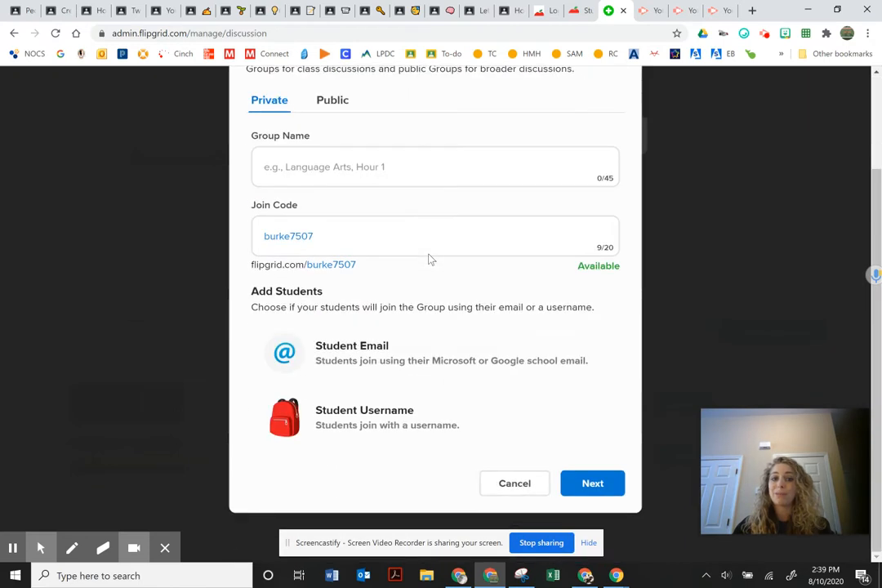
{"action": "left_click", "coordinate": [315, 168]}
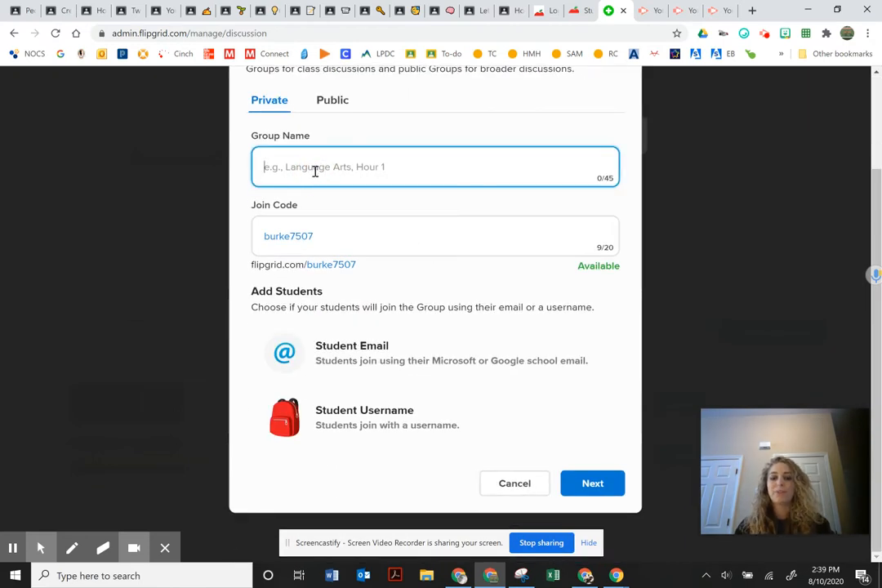
{"action": "type", "text": "G"}
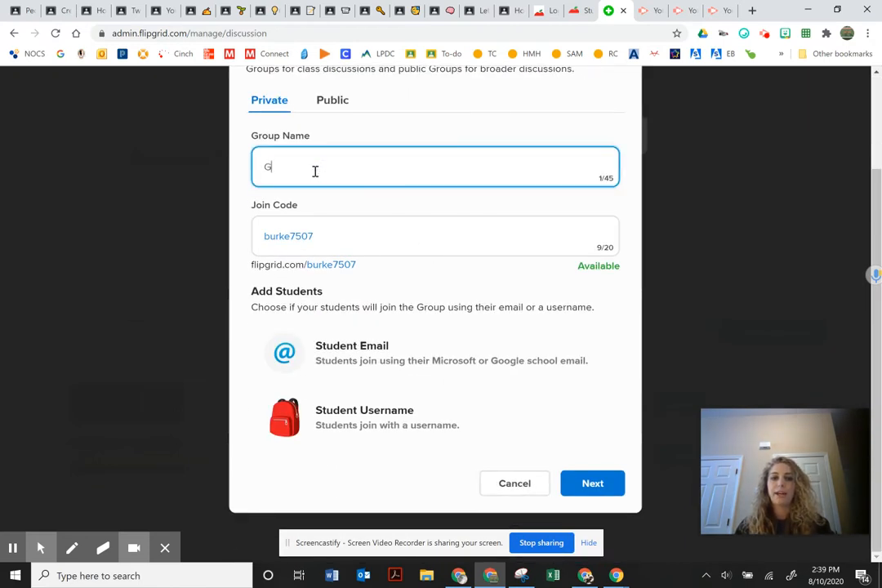
{"action": "type", "text": "roup 1 Reading"}
{"action": "left_click_drag", "start_coordinate": [311, 237], "coordinate": [242, 240]}
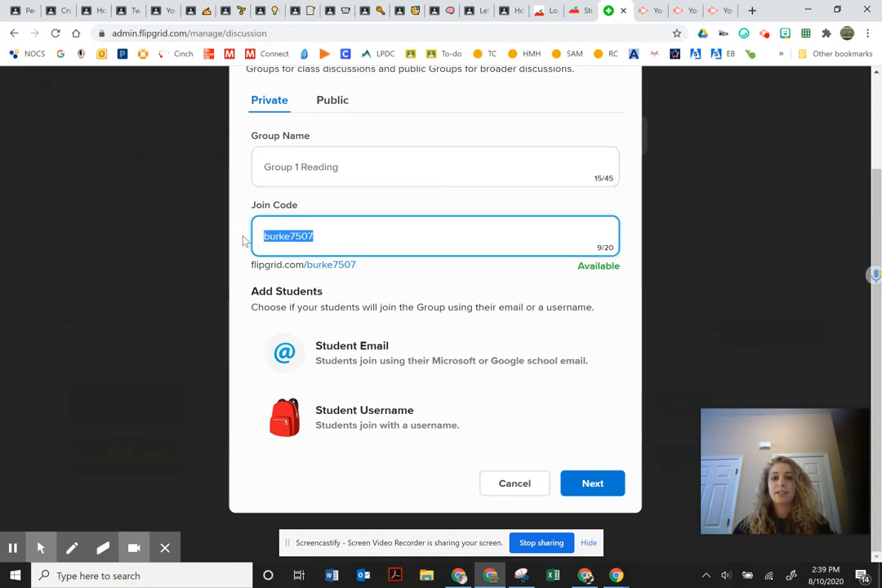
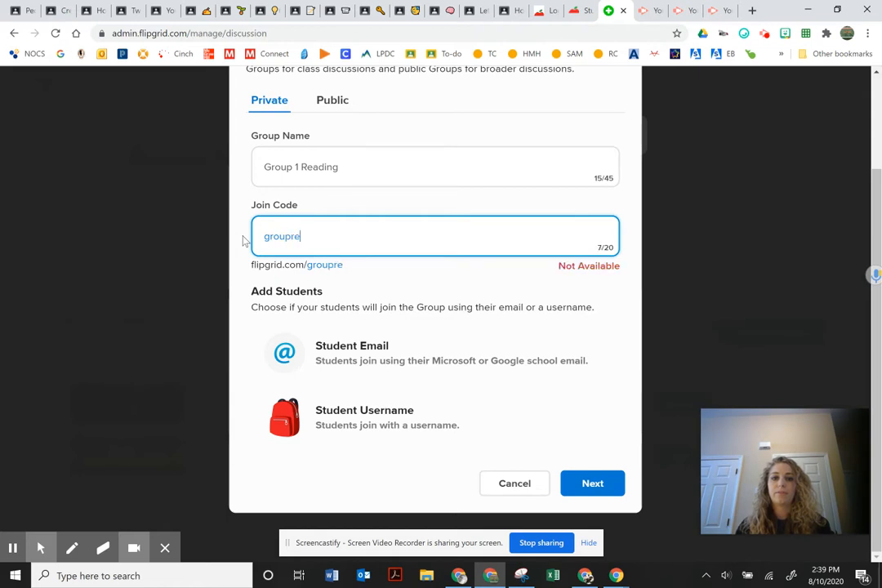
Let students join with their school email and continue to adding students.
{"action": "scroll", "coordinate": [403, 254], "scroll_direction": "up", "scroll_amount": 2}
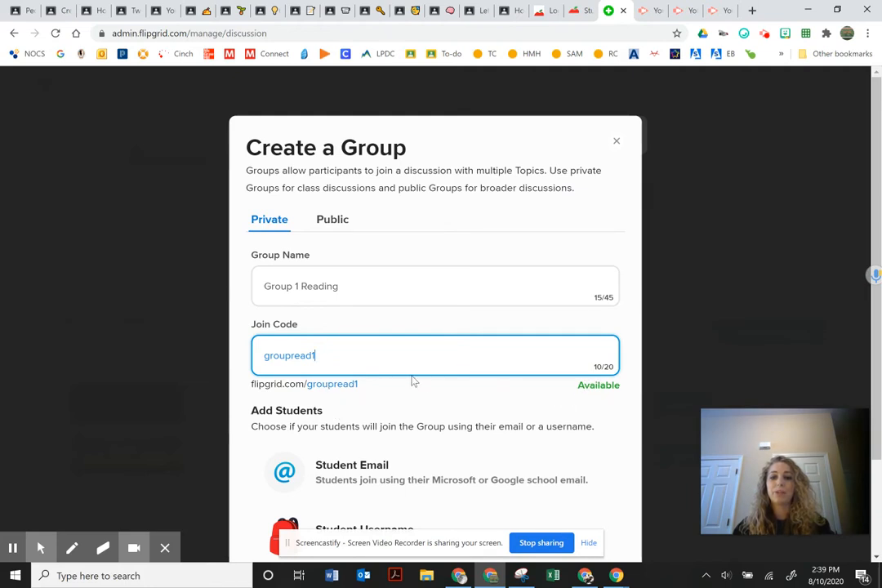
{"action": "scroll", "coordinate": [306, 362], "scroll_direction": "down", "scroll_amount": 1}
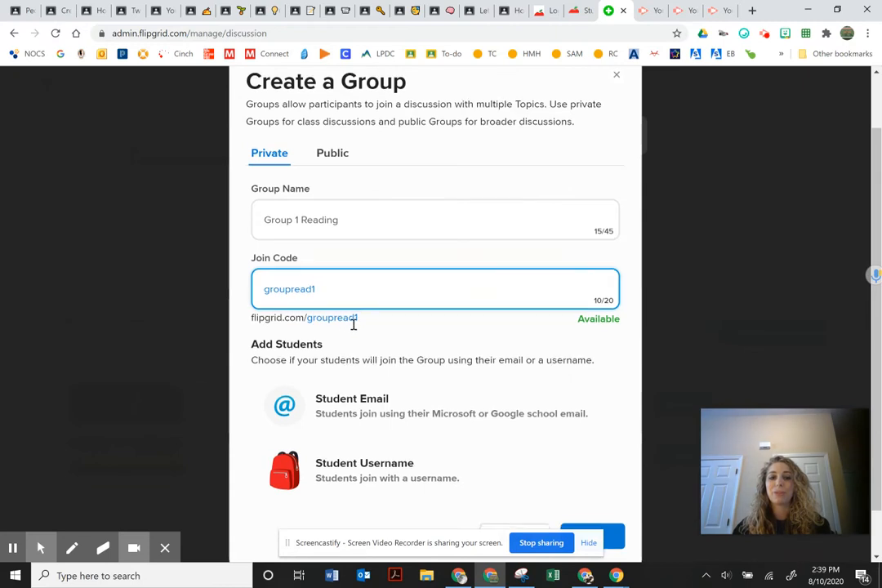
{"action": "scroll", "coordinate": [304, 368], "scroll_direction": "down", "scroll_amount": 1}
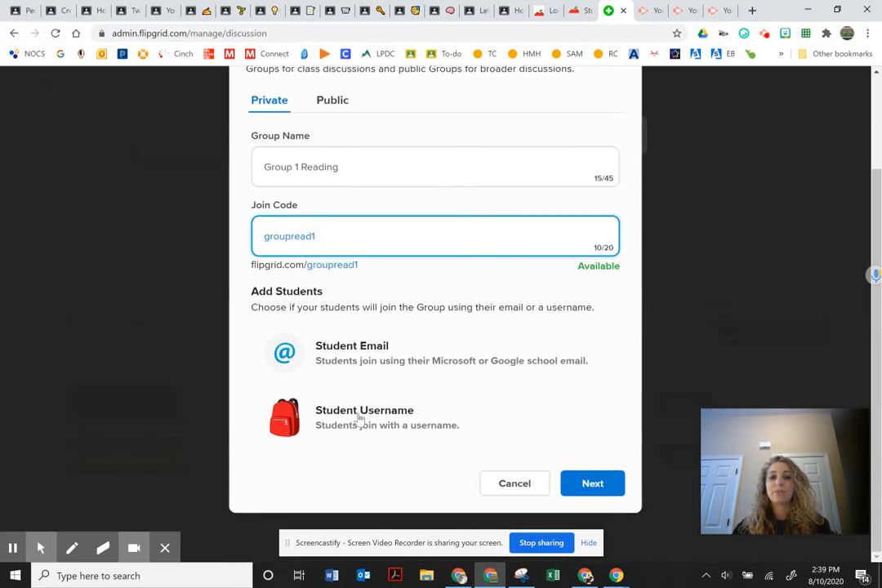
{"action": "left_click", "coordinate": [366, 357]}
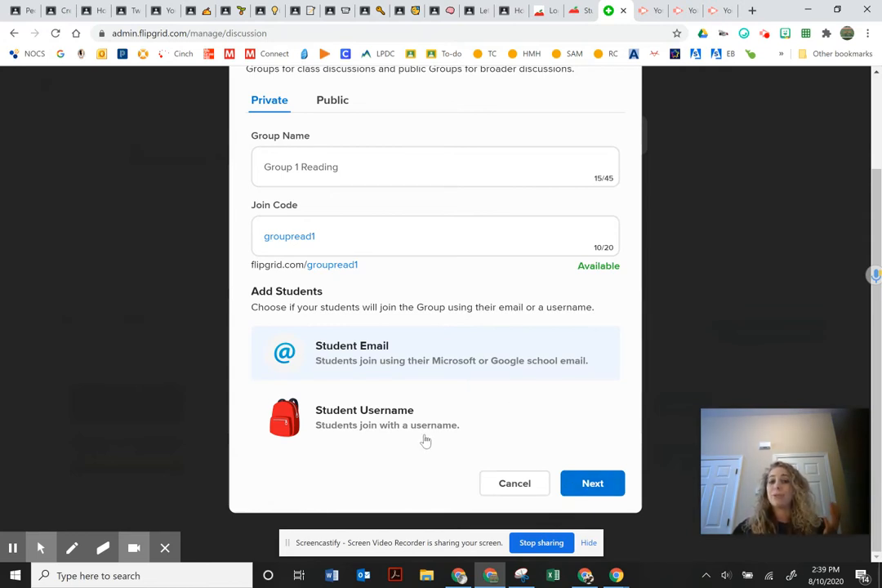
{"action": "left_click", "coordinate": [570, 486]}
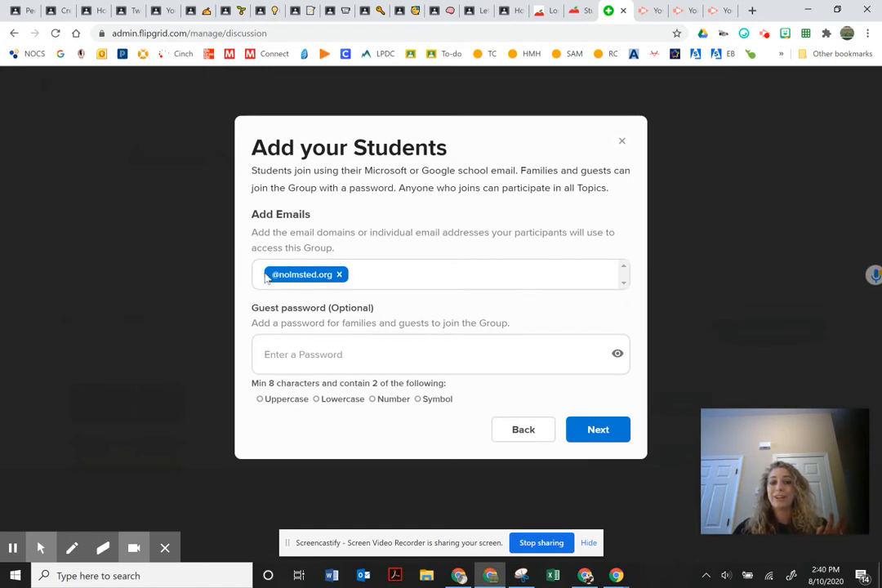
Leave the guest password blank and continue to Duplicate your Topics.
{"action": "left_click", "coordinate": [308, 354]}
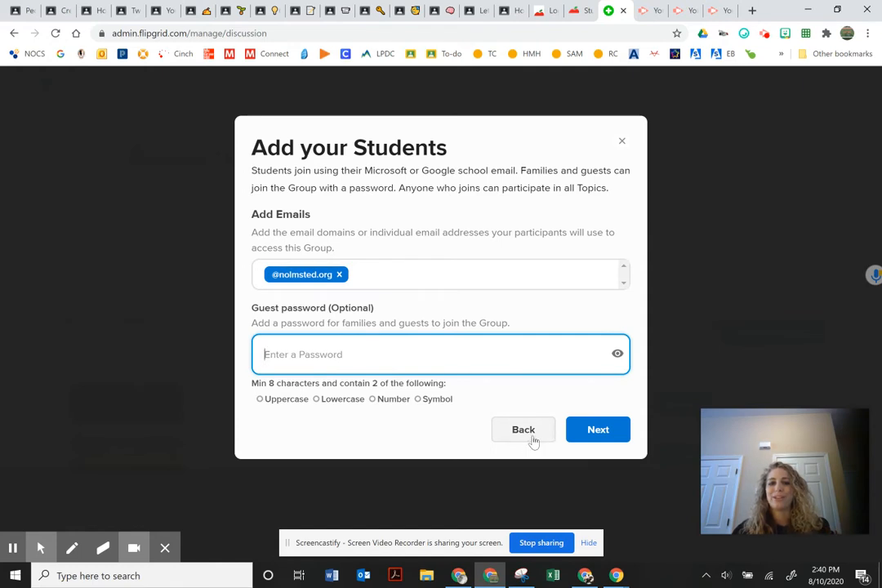
{"action": "left_click", "coordinate": [598, 430]}
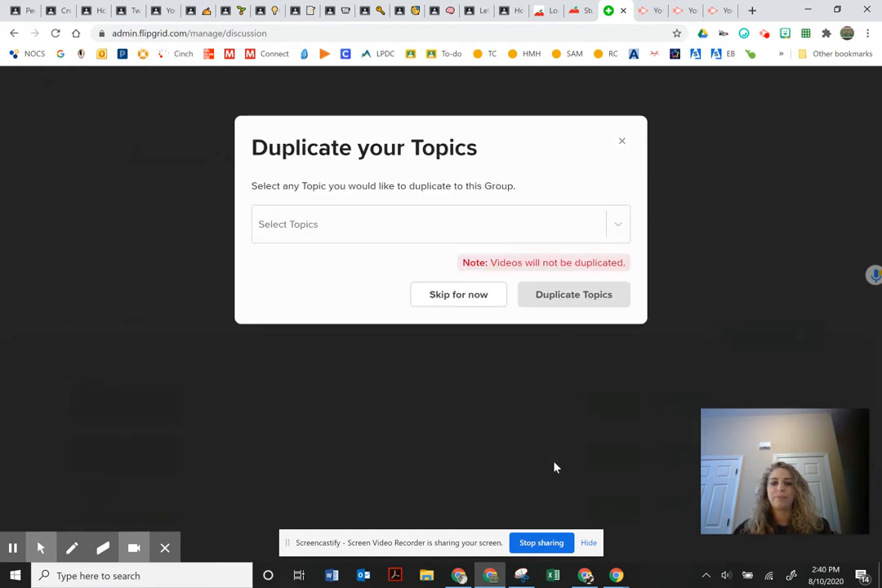
{"action": "left_click", "coordinate": [348, 234]}
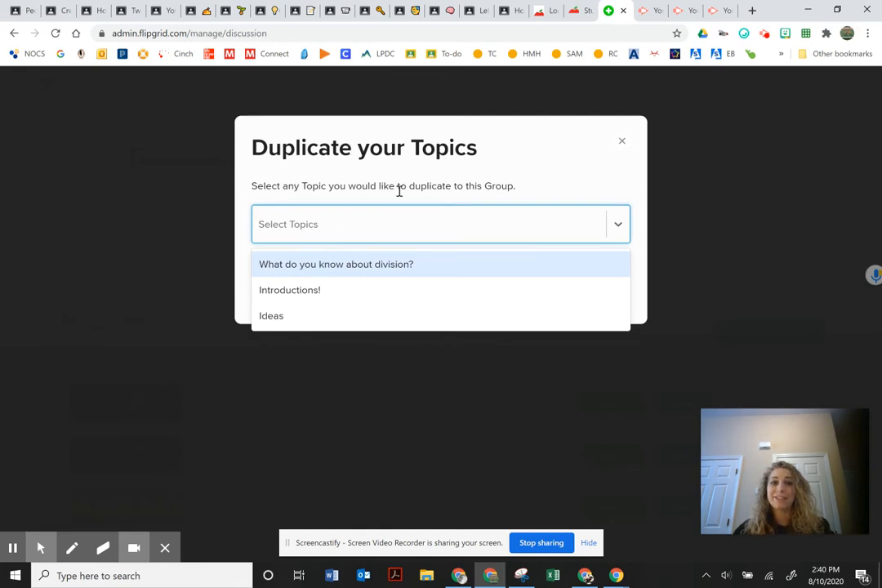
{"action": "left_click", "coordinate": [352, 229]}
{"action": "left_click", "coordinate": [352, 229]}
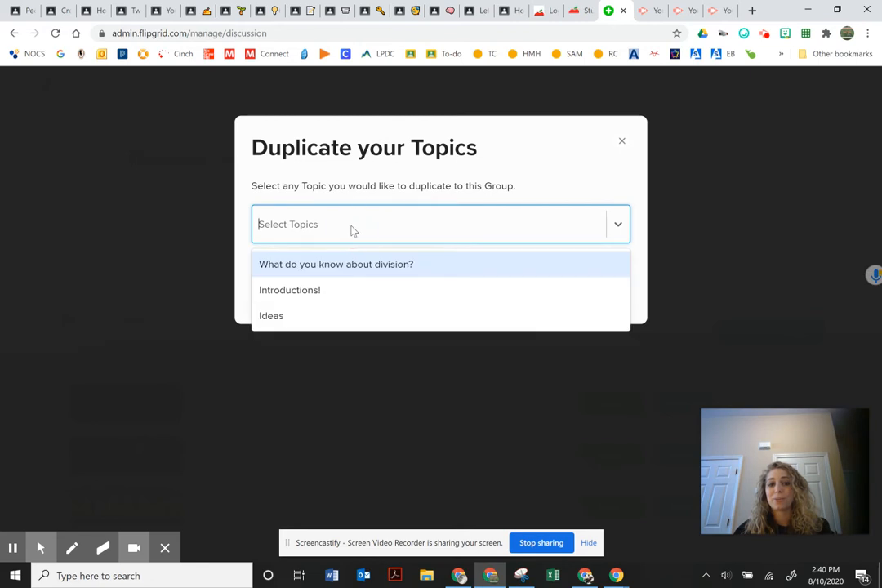
{"action": "left_click", "coordinate": [315, 265]}
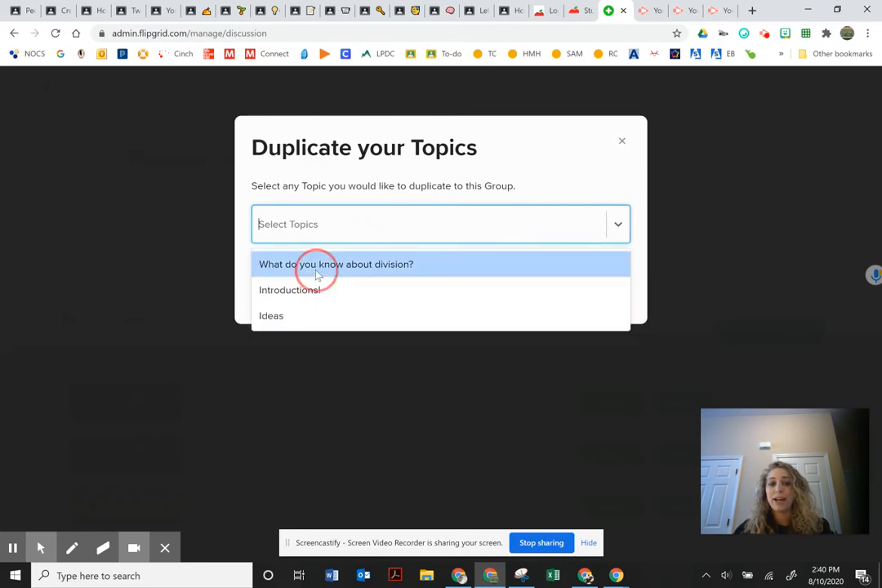
{"action": "left_click", "coordinate": [408, 231]}
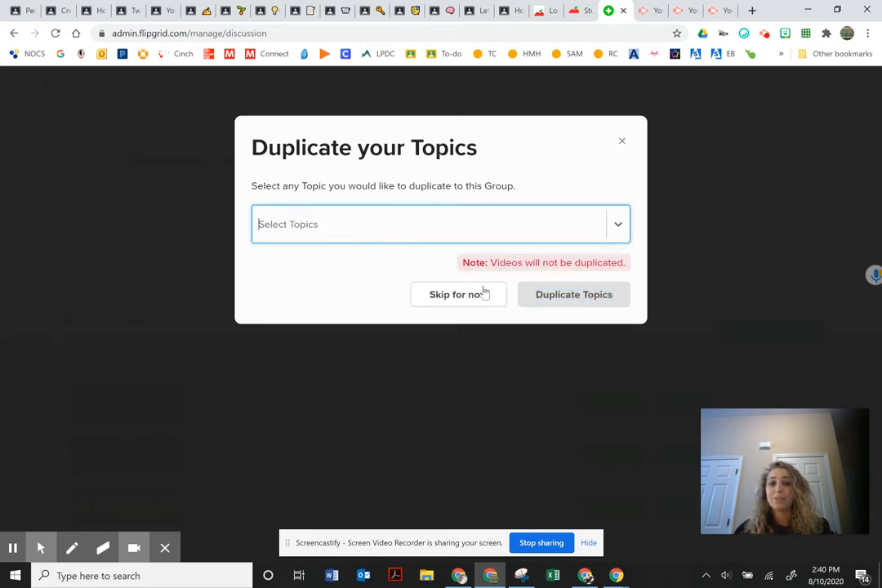
{"action": "left_click", "coordinate": [454, 303]}
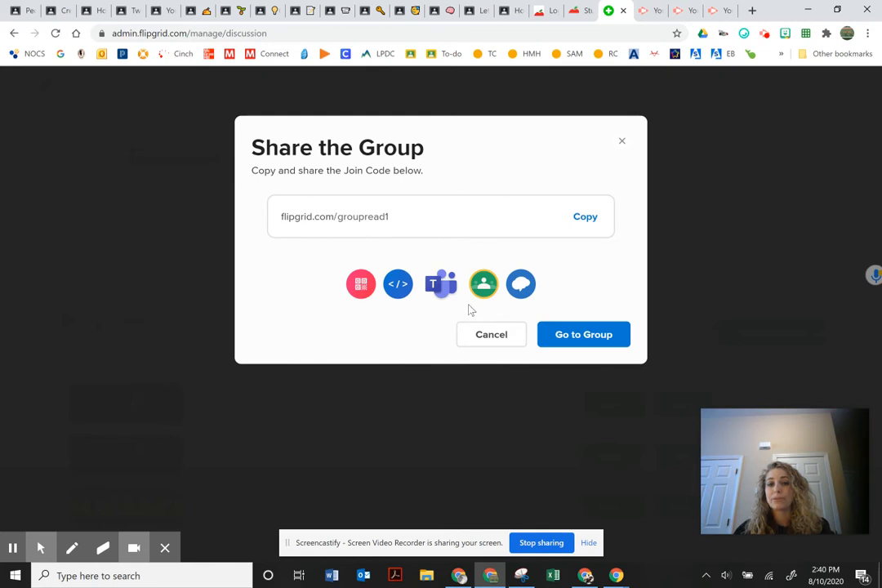
{"action": "left_click", "coordinate": [583, 219]}
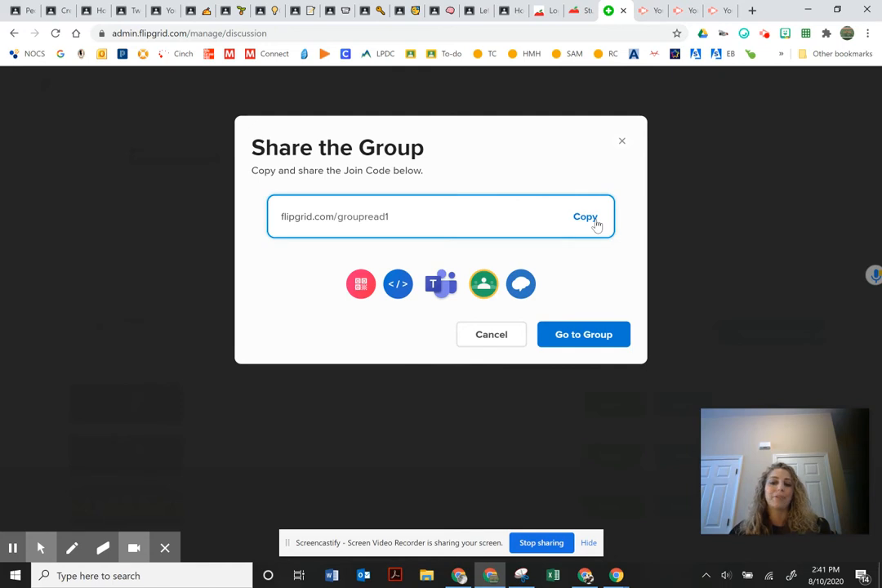
{"action": "left_click", "coordinate": [494, 337]}
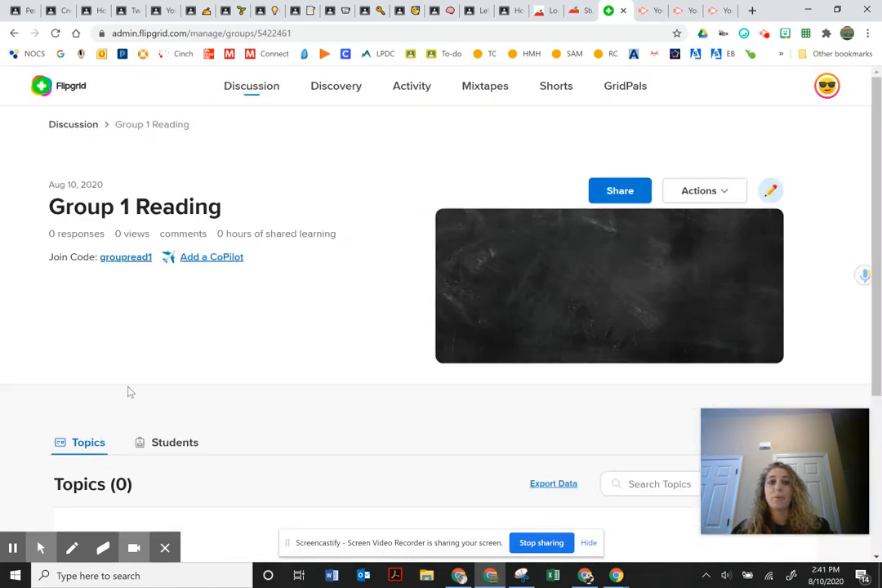
View Group 1 Reading's students, then return to its empty Topics (0) list.
{"action": "scroll", "coordinate": [234, 360], "scroll_direction": "down", "scroll_amount": 1}
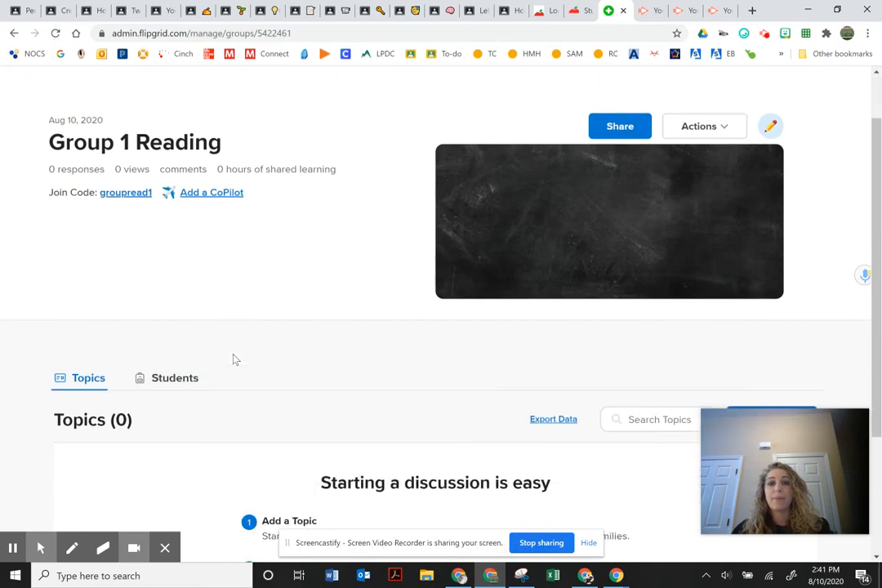
{"action": "scroll", "coordinate": [233, 360], "scroll_direction": "down", "scroll_amount": 2}
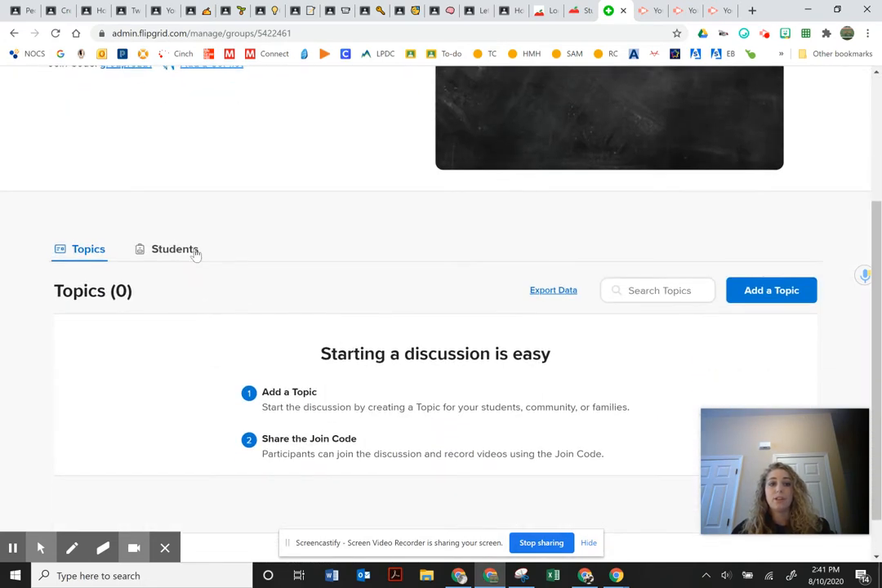
{"action": "left_click", "coordinate": [196, 255]}
{"action": "scroll", "coordinate": [245, 388], "scroll_direction": "down", "scroll_amount": 2}
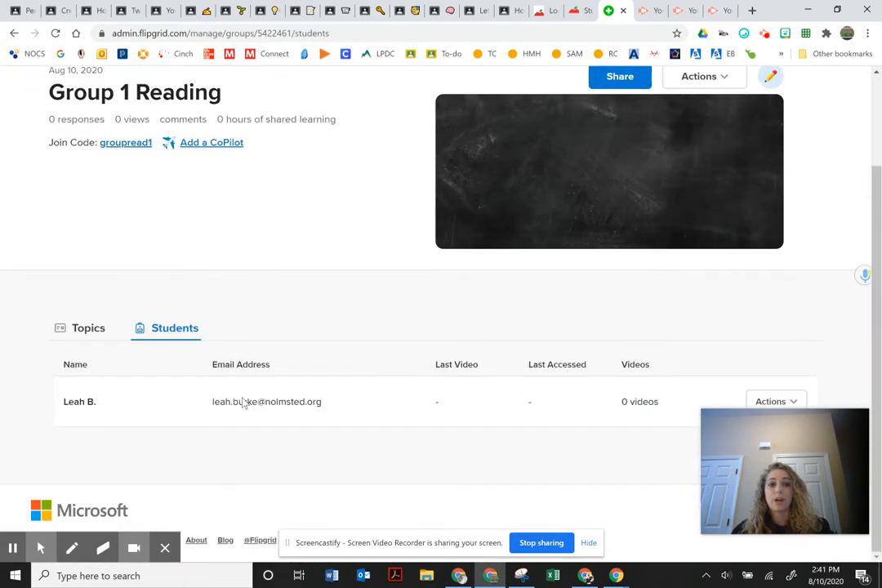
{"action": "left_click", "coordinate": [82, 329]}
{"action": "scroll", "coordinate": [172, 384], "scroll_direction": "down", "scroll_amount": 3}
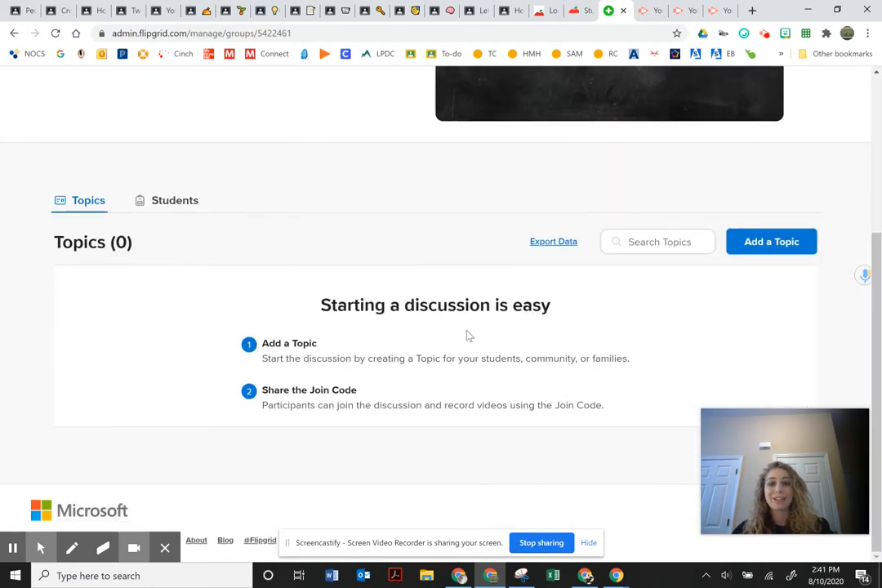
{"action": "scroll", "coordinate": [467, 337], "scroll_direction": "up", "scroll_amount": 3}
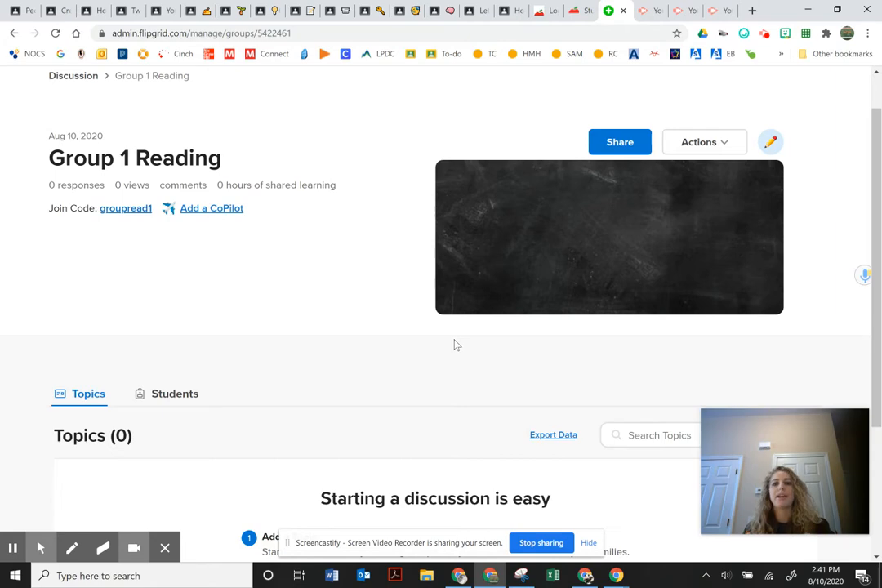
{"action": "scroll", "coordinate": [122, 467], "scroll_direction": "down", "scroll_amount": 3}
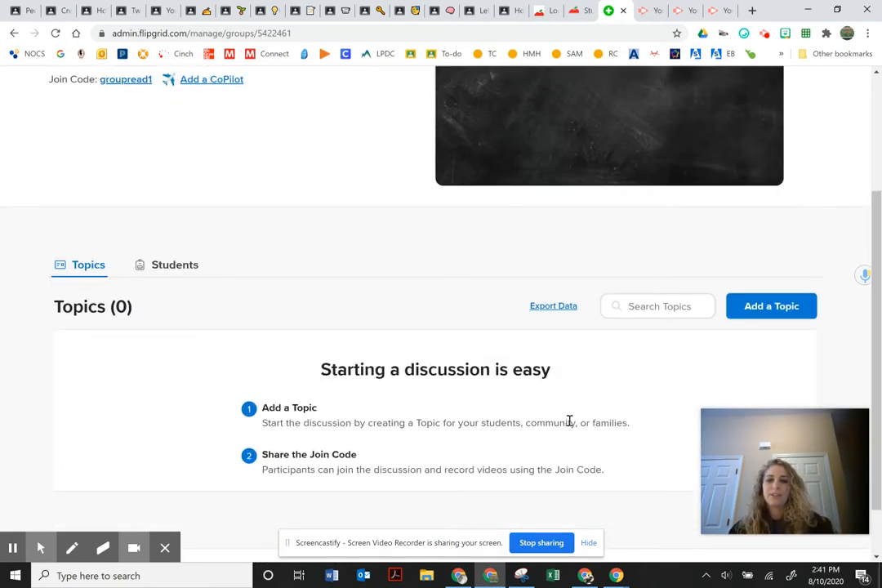
{"action": "scroll", "coordinate": [363, 401], "scroll_direction": "up", "scroll_amount": 4}
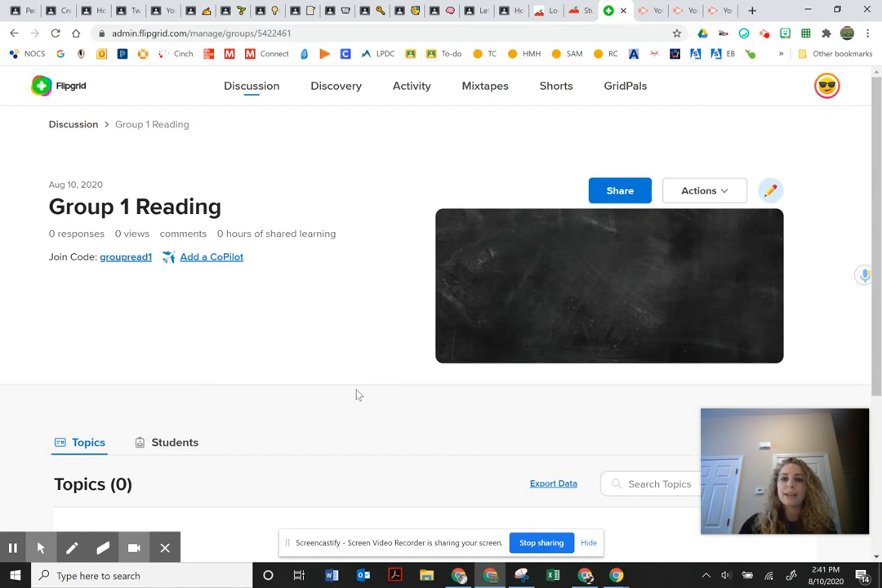
Open Group 1 Reading's Edit Group settings and scroll down to Features.
{"action": "left_click", "coordinate": [705, 193]}
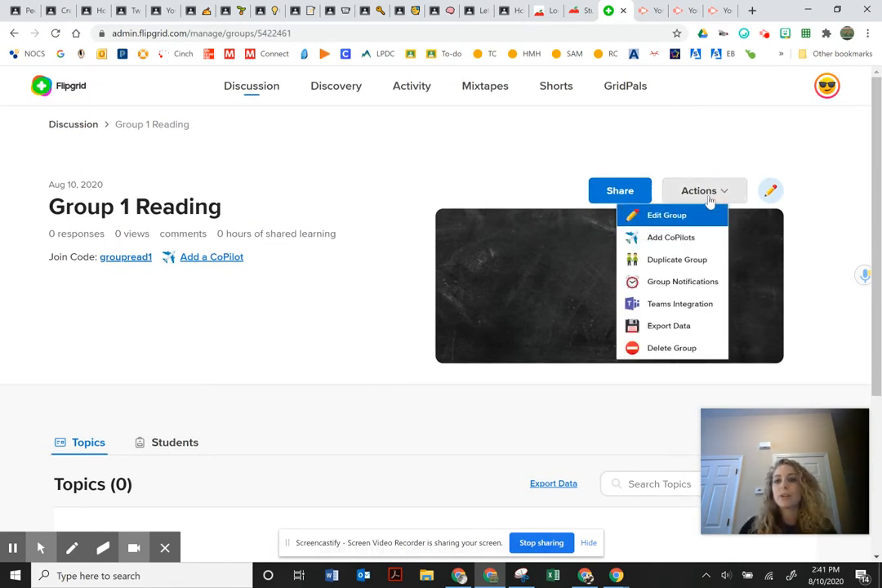
{"action": "left_click", "coordinate": [659, 216]}
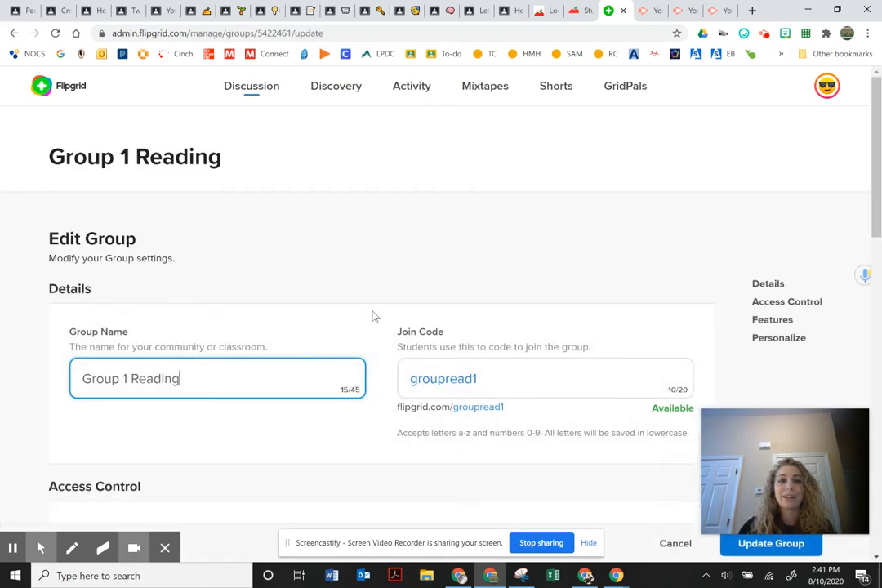
{"action": "scroll", "coordinate": [374, 314], "scroll_direction": "down", "scroll_amount": 2}
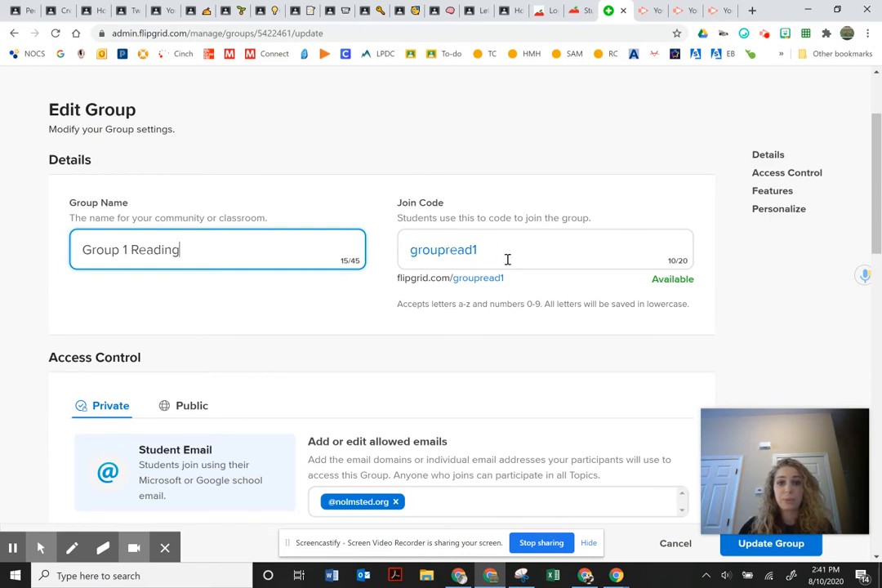
{"action": "scroll", "coordinate": [504, 261], "scroll_direction": "down", "scroll_amount": 2}
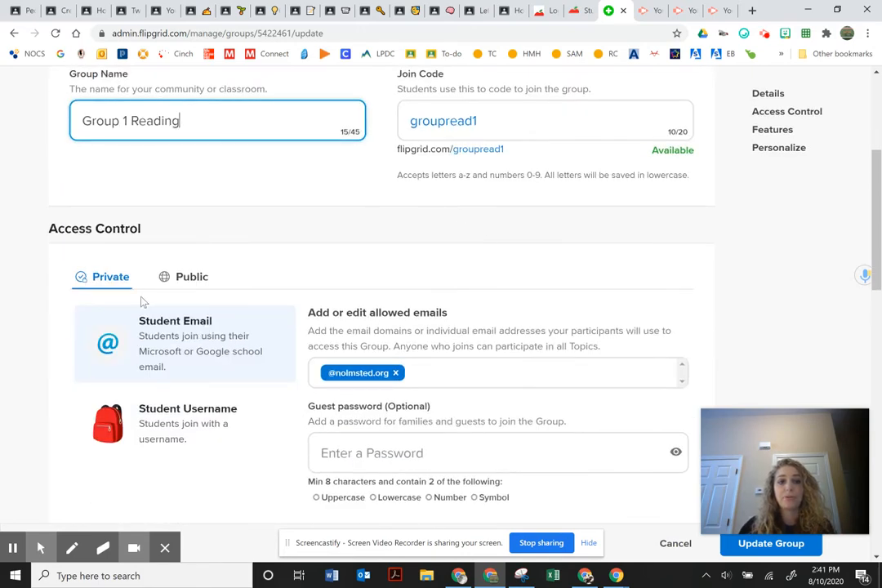
{"action": "scroll", "coordinate": [143, 300], "scroll_direction": "down", "scroll_amount": 4}
{"action": "scroll", "coordinate": [156, 293], "scroll_direction": "down", "scroll_amount": 1}
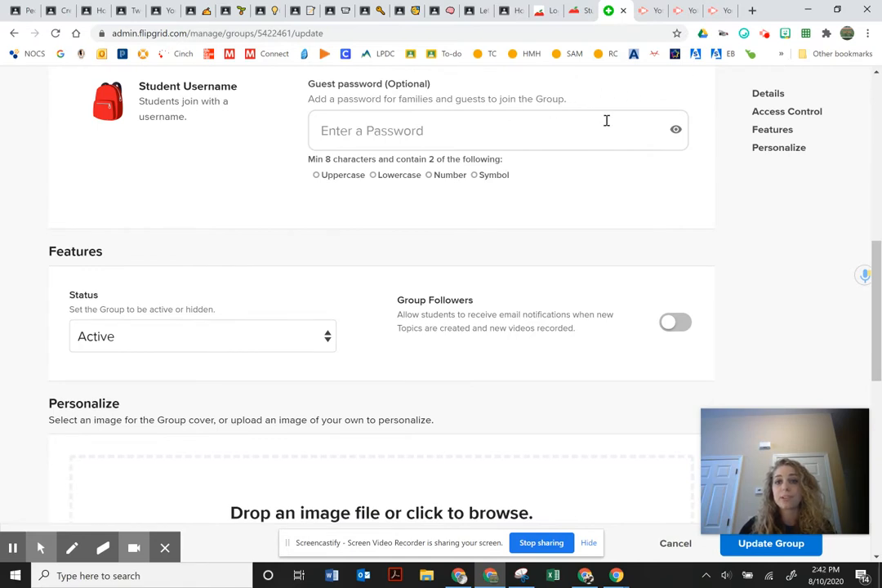
{"action": "scroll", "coordinate": [299, 237], "scroll_direction": "down", "scroll_amount": 2}
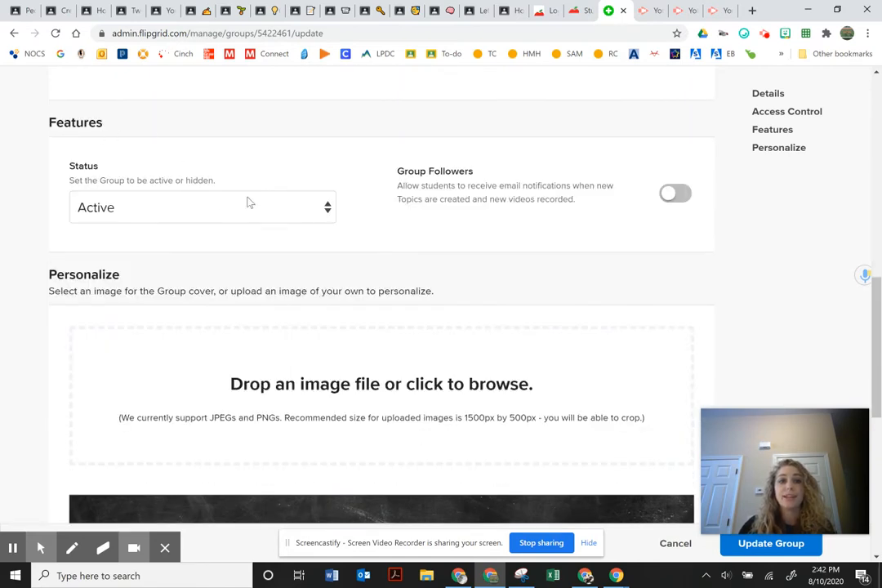
Choose Hidden status, then cancel the hide prompt to keep the group Active.
{"action": "left_click", "coordinate": [313, 214]}
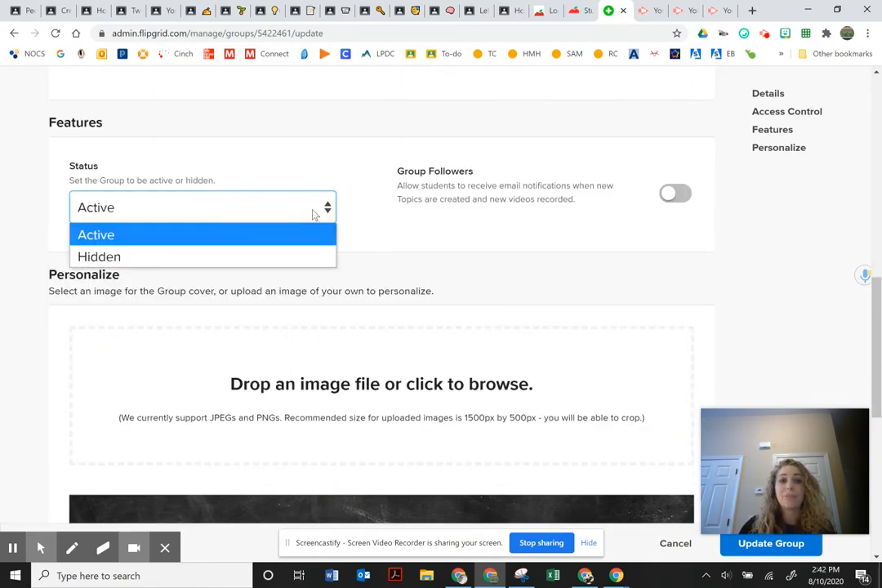
{"action": "left_click", "coordinate": [254, 255]}
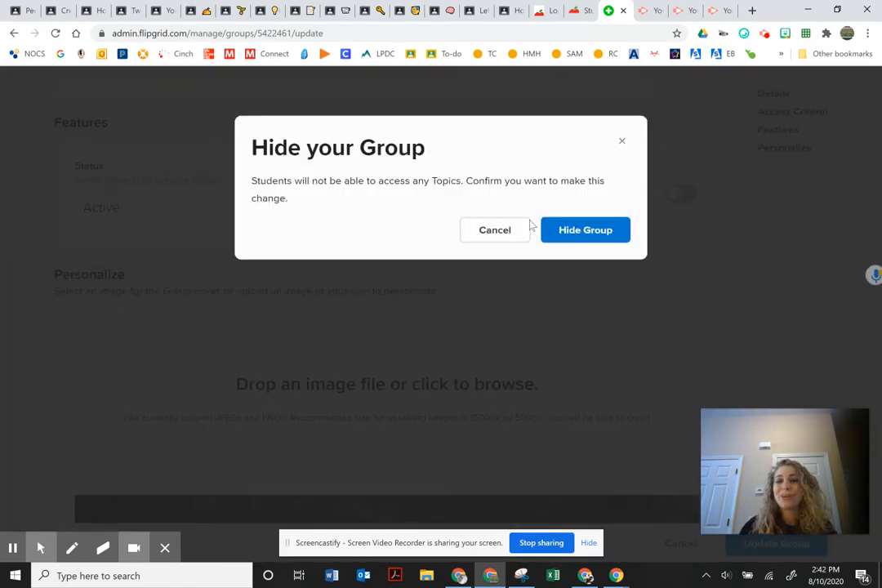
{"action": "left_click", "coordinate": [506, 229]}
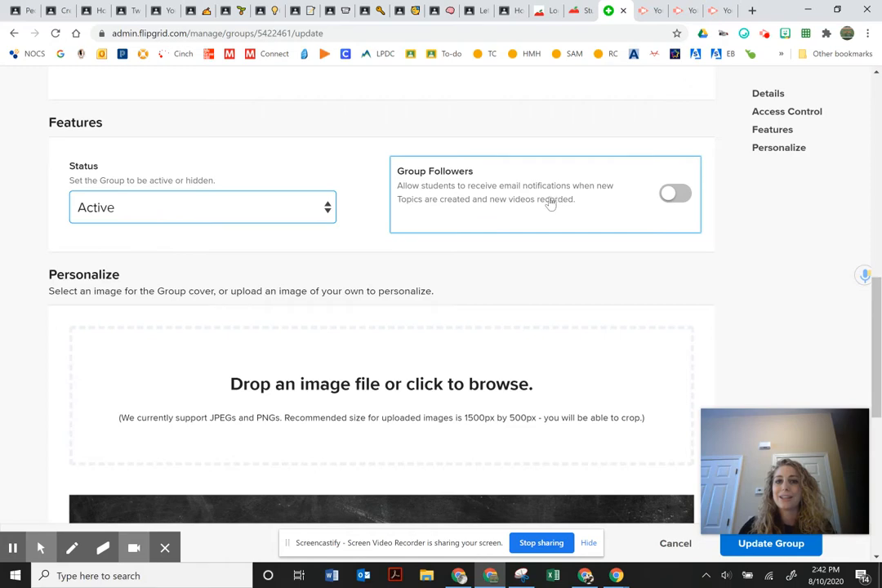
{"action": "scroll", "coordinate": [560, 290], "scroll_direction": "down", "scroll_amount": 3}
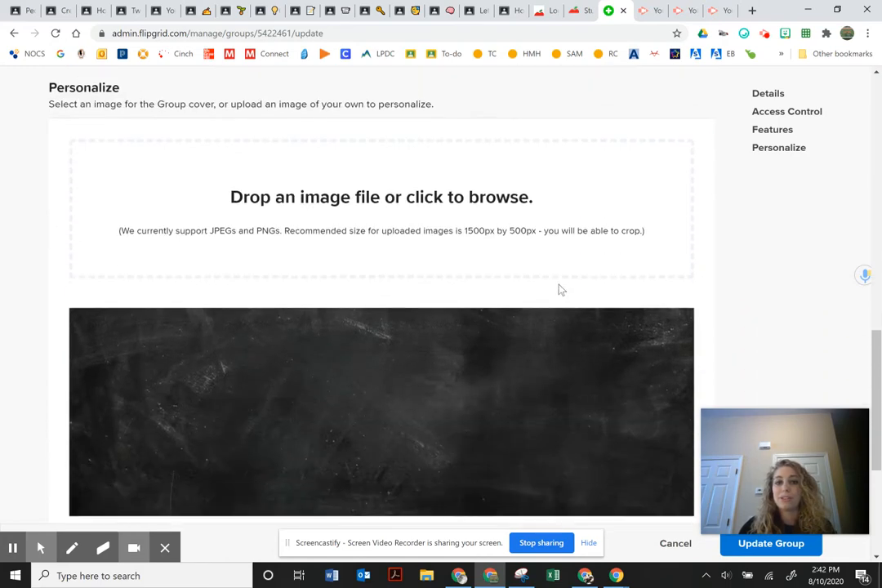
{"action": "scroll", "coordinate": [374, 282], "scroll_direction": "down", "scroll_amount": 4}
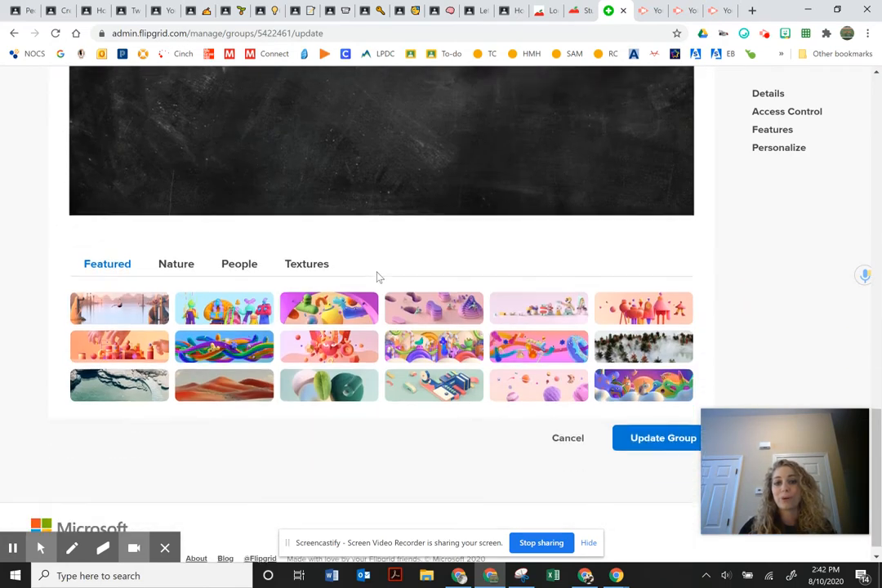
{"action": "scroll", "coordinate": [568, 406], "scroll_direction": "up", "scroll_amount": 15}
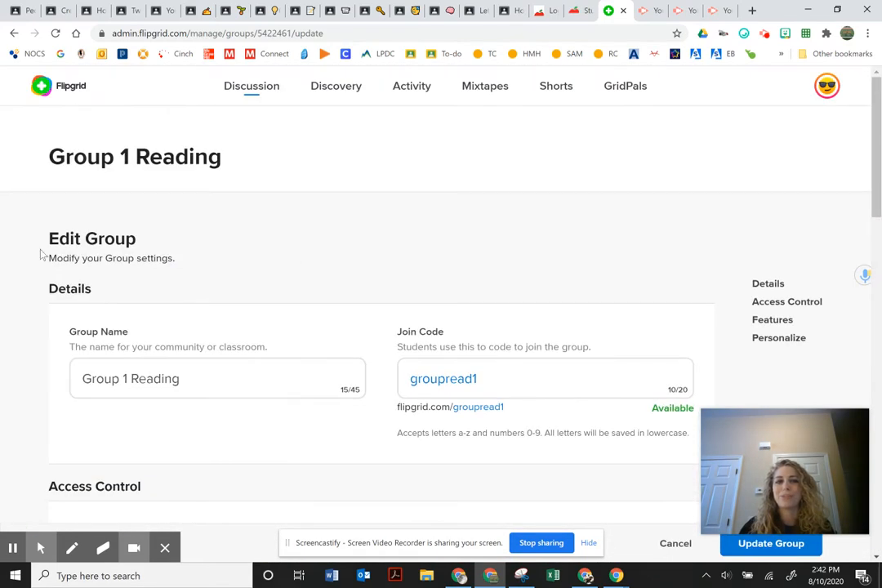
{"action": "scroll", "coordinate": [472, 215], "scroll_direction": "down", "scroll_amount": 2}
{"action": "scroll", "coordinate": [492, 236], "scroll_direction": "down", "scroll_amount": 10}
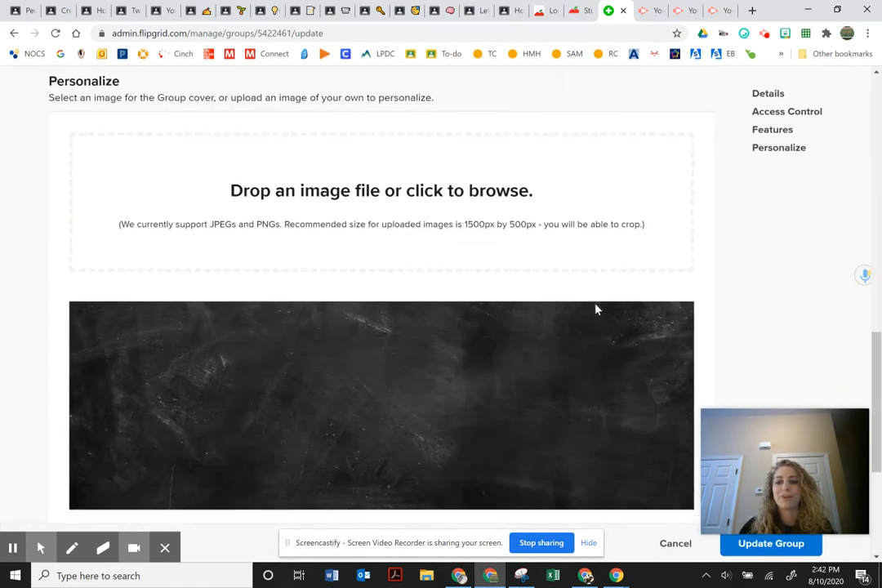
Save Group 1 Reading's settings with Update Group and return to the Discussion groups list.
{"action": "left_click", "coordinate": [762, 550]}
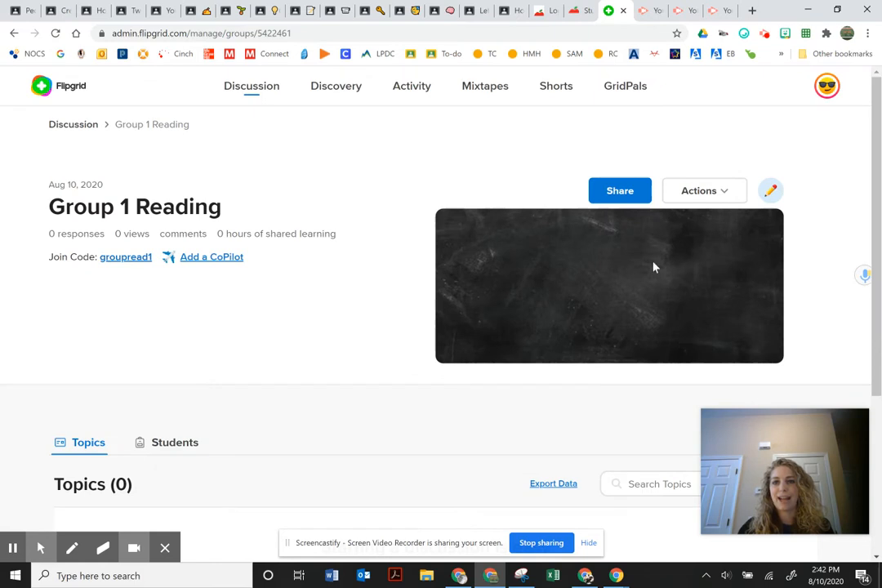
{"action": "left_click", "coordinate": [722, 191]}
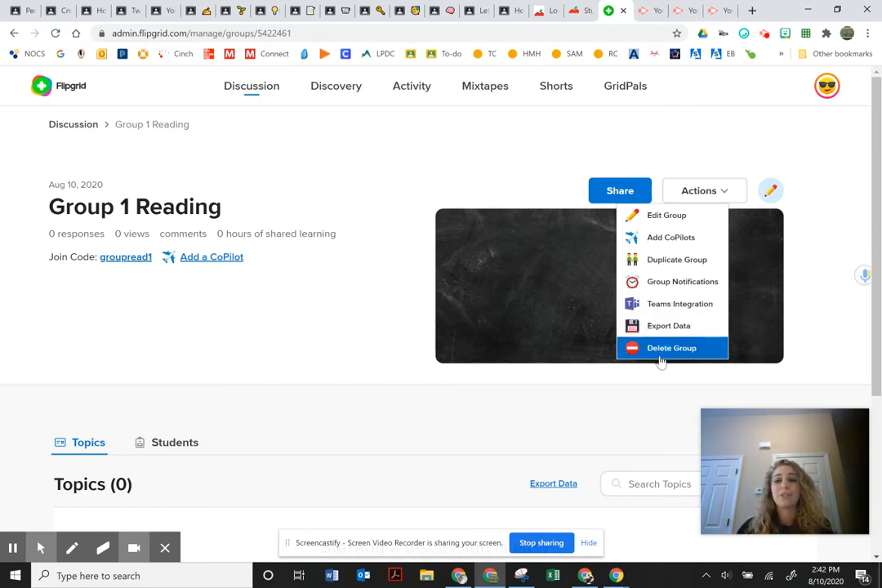
{"action": "left_click", "coordinate": [45, 86]}
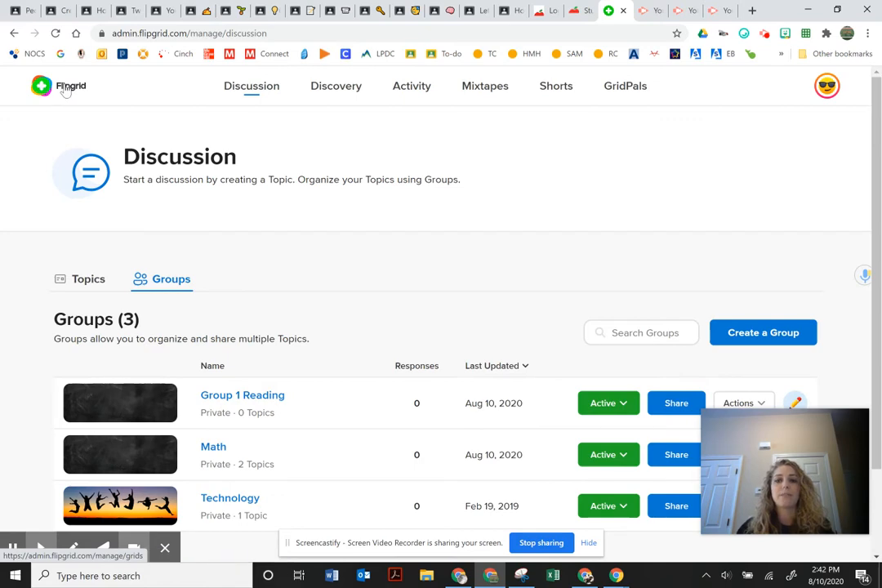
Set the status of both Math and Group 1 Reading to Hidden.
{"action": "scroll", "coordinate": [445, 276], "scroll_direction": "down", "scroll_amount": 2}
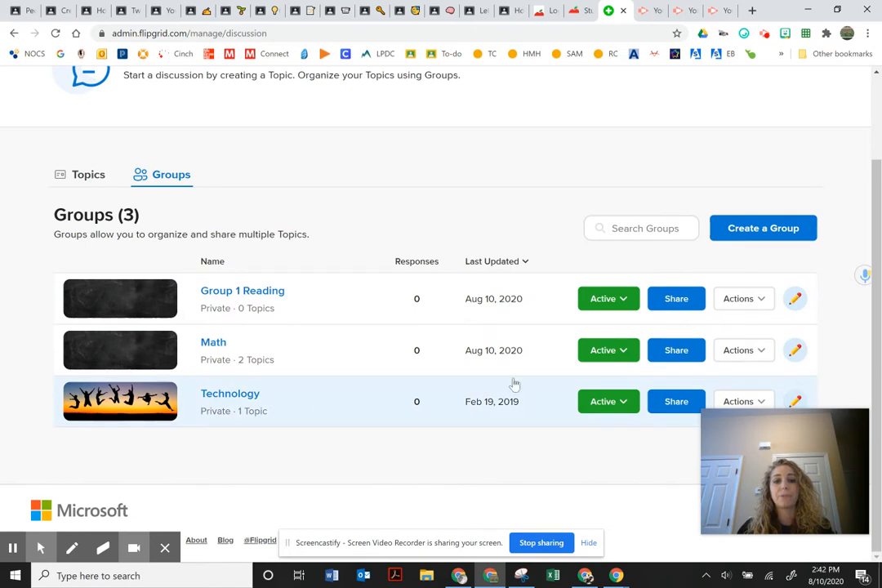
{"action": "left_click", "coordinate": [628, 353]}
{"action": "left_click", "coordinate": [583, 403]}
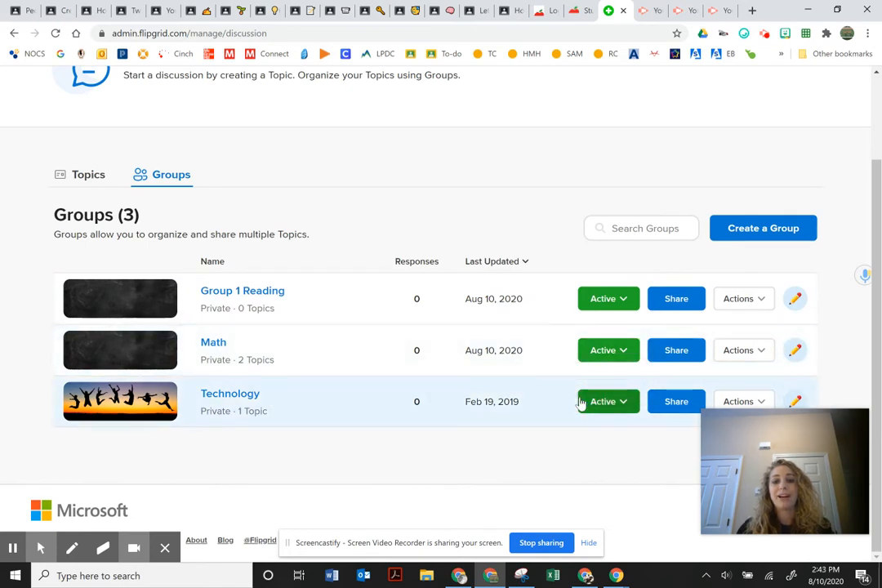
{"action": "left_click", "coordinate": [602, 299]}
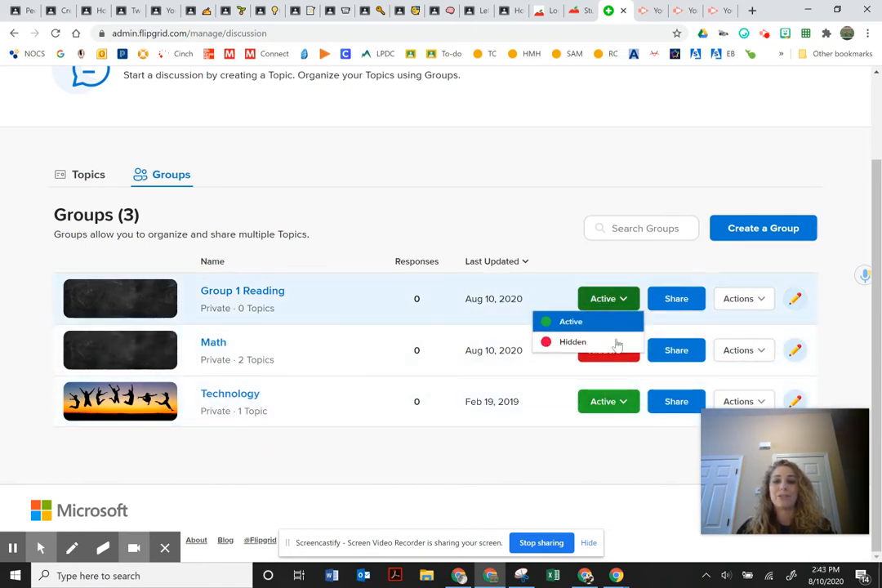
{"action": "left_click", "coordinate": [618, 343]}
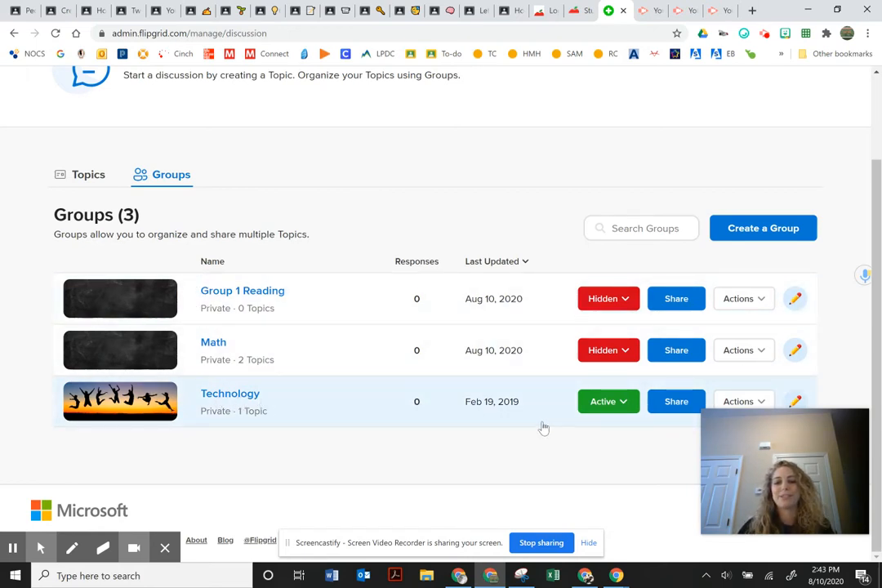
{"action": "scroll", "coordinate": [173, 374], "scroll_direction": "up", "scroll_amount": 2}
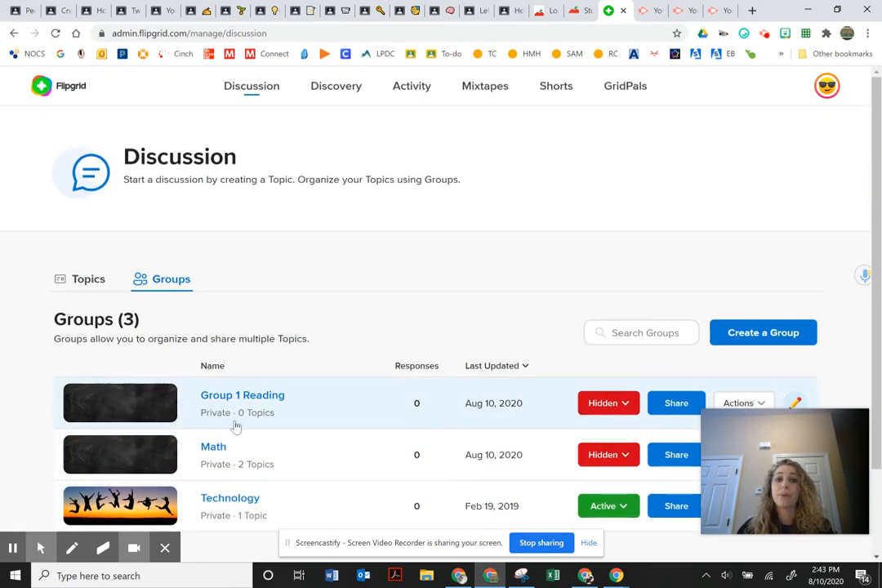
{"action": "scroll", "coordinate": [250, 457], "scroll_direction": "down", "scroll_amount": 2}
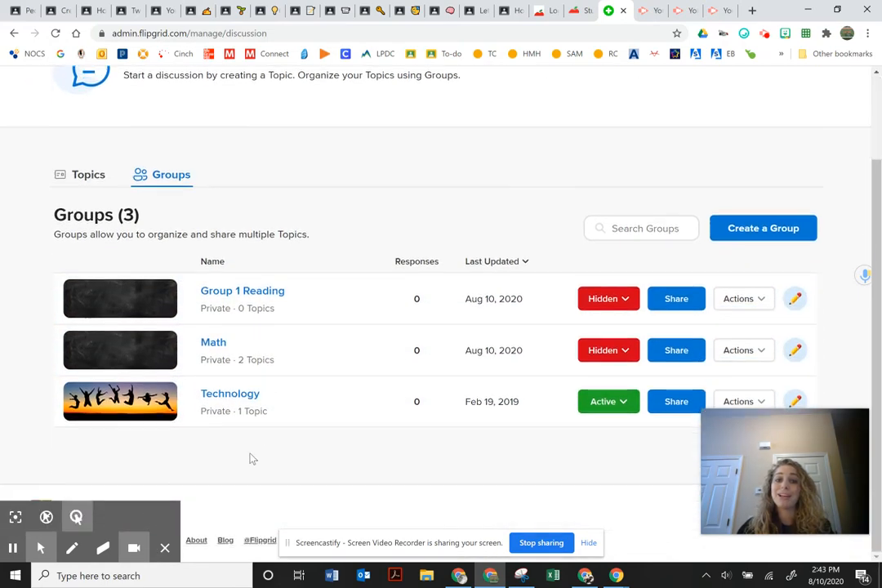
{"action": "left_click", "coordinate": [96, 181]}
{"action": "scroll", "coordinate": [418, 264], "scroll_direction": "down", "scroll_amount": 1}
{"action": "scroll", "coordinate": [417, 267], "scroll_direction": "up", "scroll_amount": 3}
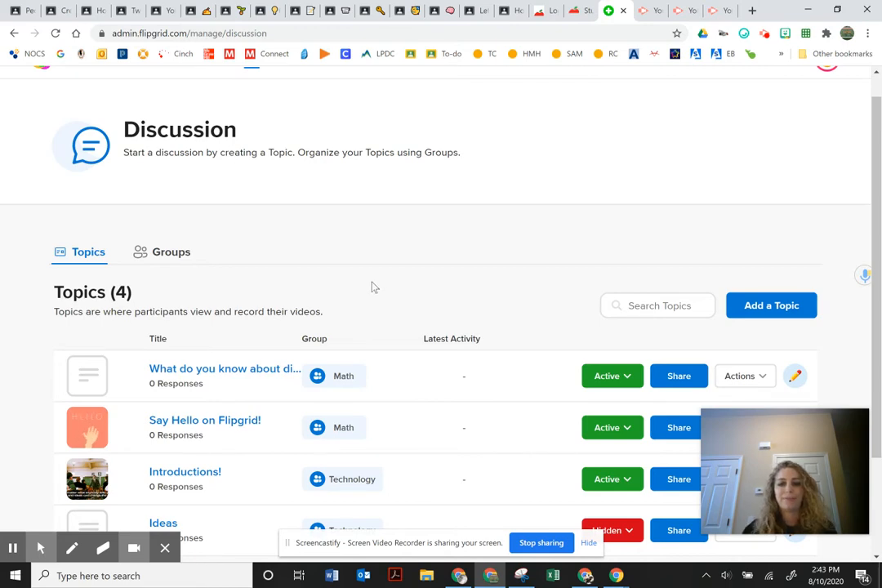
{"action": "scroll", "coordinate": [343, 291], "scroll_direction": "down", "scroll_amount": 2}
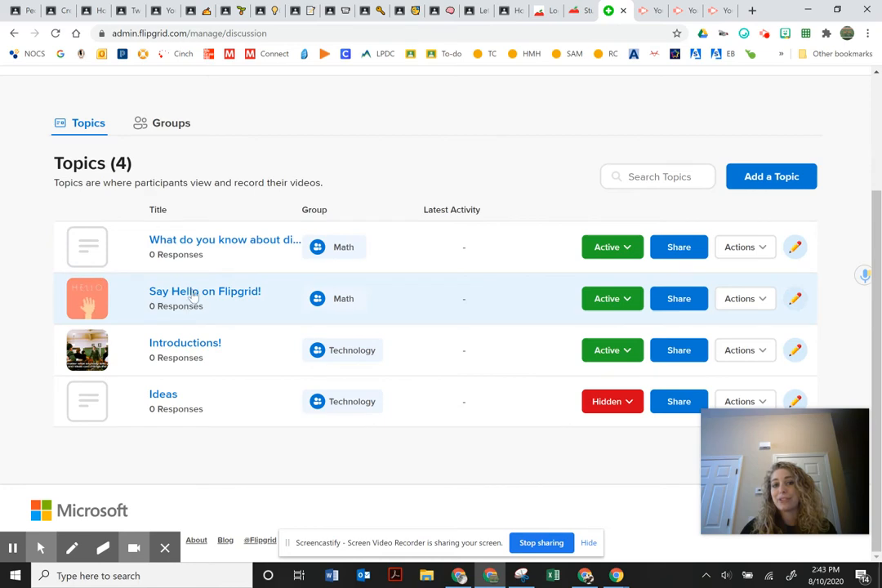
{"action": "left_click", "coordinate": [197, 291]}
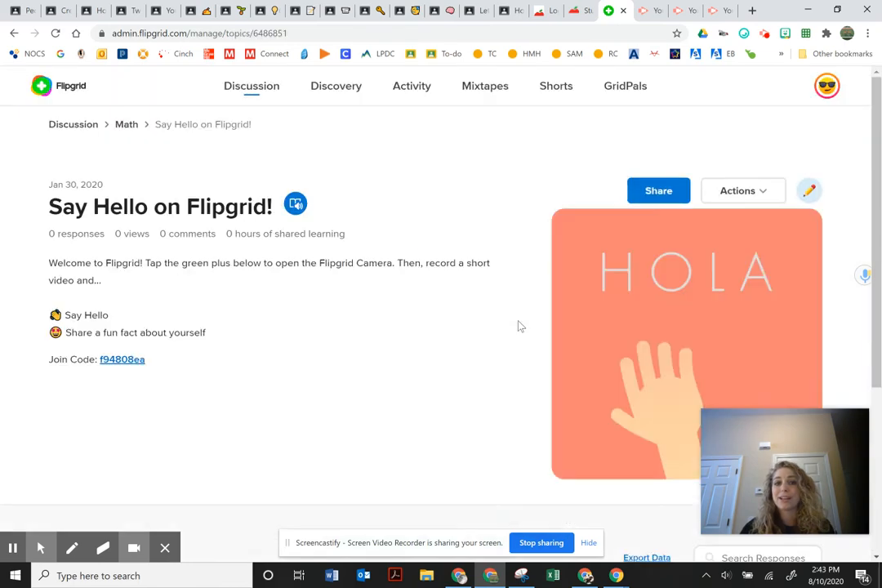
{"action": "scroll", "coordinate": [270, 351], "scroll_direction": "down", "scroll_amount": 1}
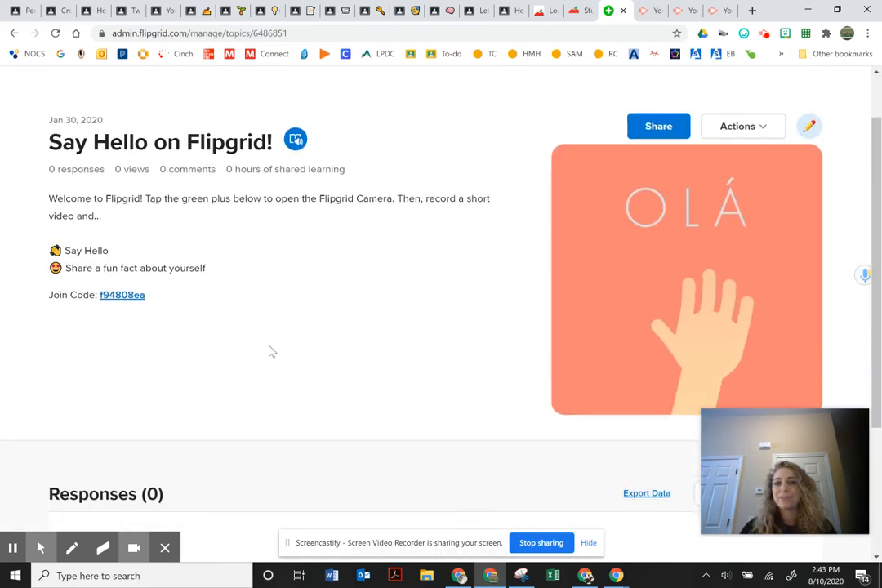
{"action": "scroll", "coordinate": [272, 348], "scroll_direction": "up", "scroll_amount": 1}
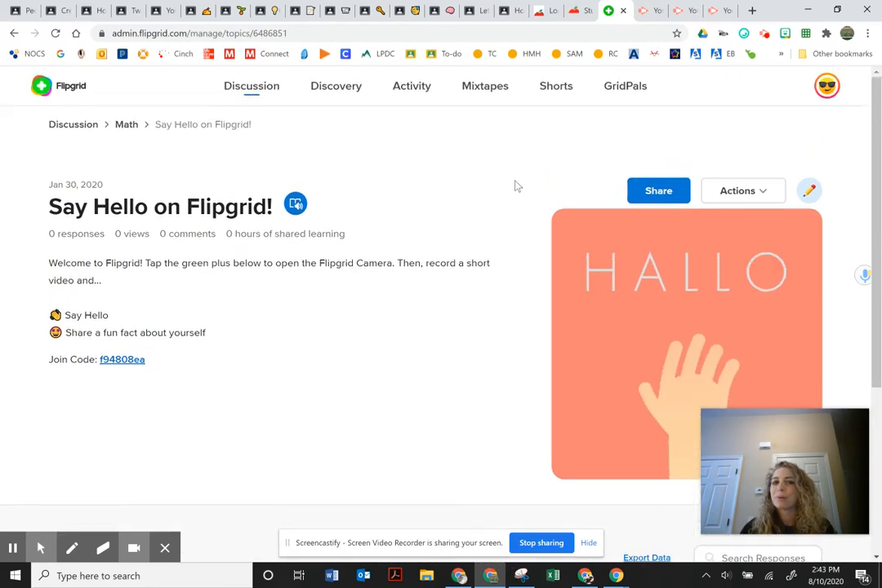
{"action": "scroll", "coordinate": [483, 263], "scroll_direction": "down", "scroll_amount": 1}
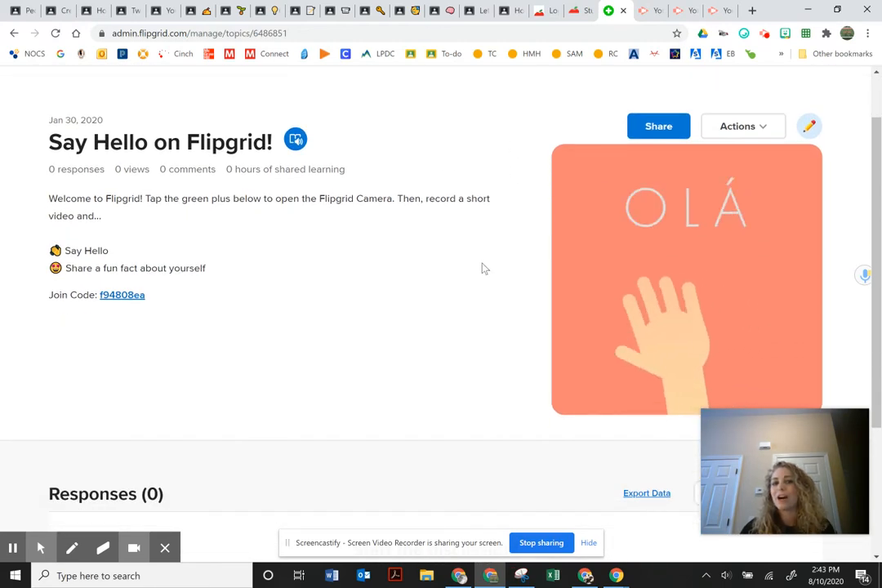
{"action": "scroll", "coordinate": [483, 269], "scroll_direction": "down", "scroll_amount": 3}
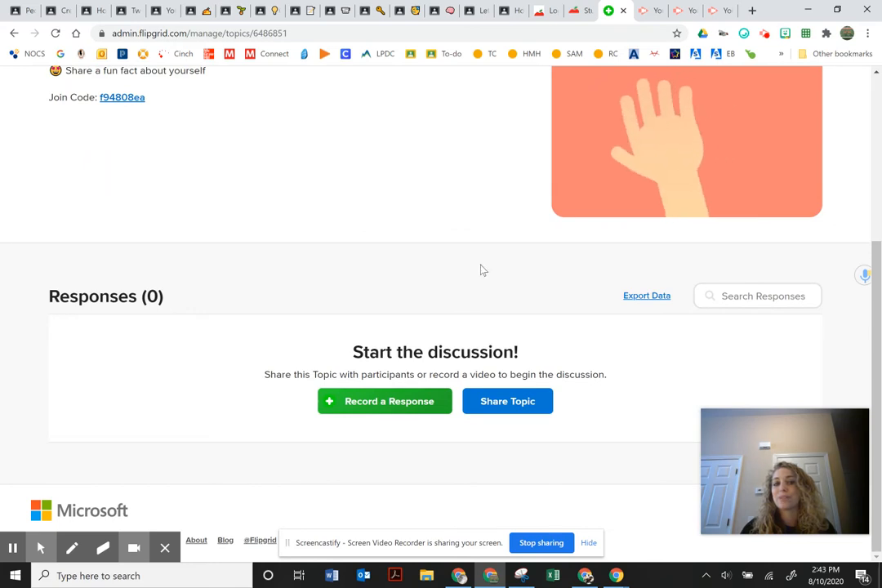
{"action": "scroll", "coordinate": [483, 270], "scroll_direction": "up", "scroll_amount": 3}
{"action": "scroll", "coordinate": [483, 270], "scroll_direction": "up", "scroll_amount": 1}
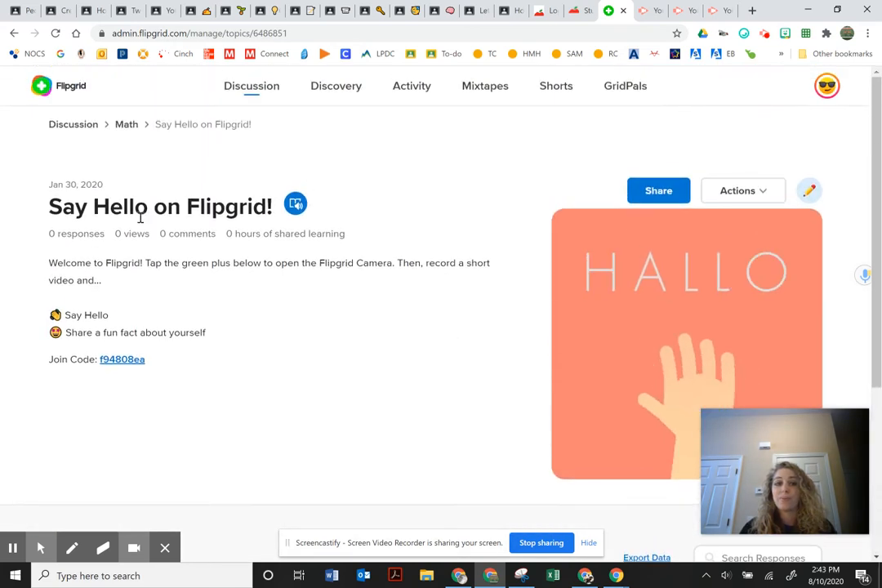
{"action": "left_click", "coordinate": [296, 206]}
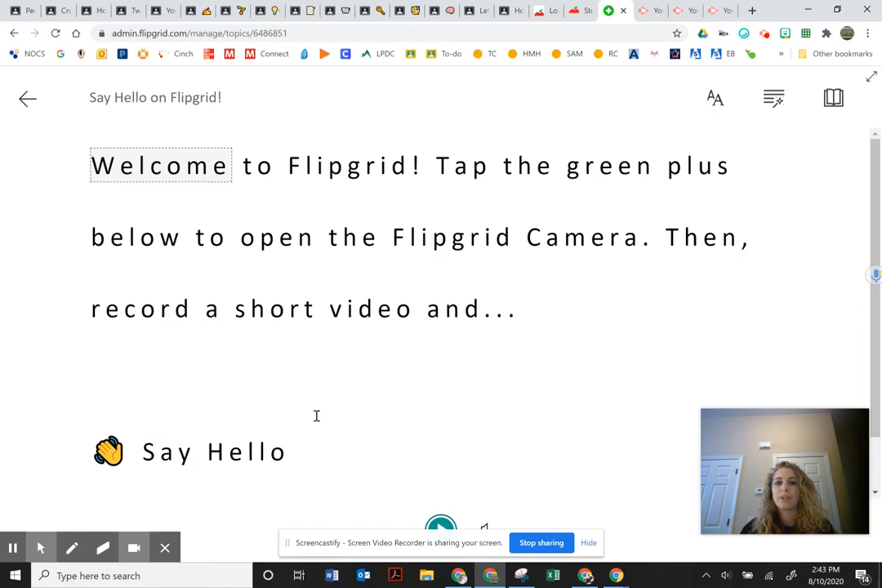
{"action": "left_click", "coordinate": [441, 527]}
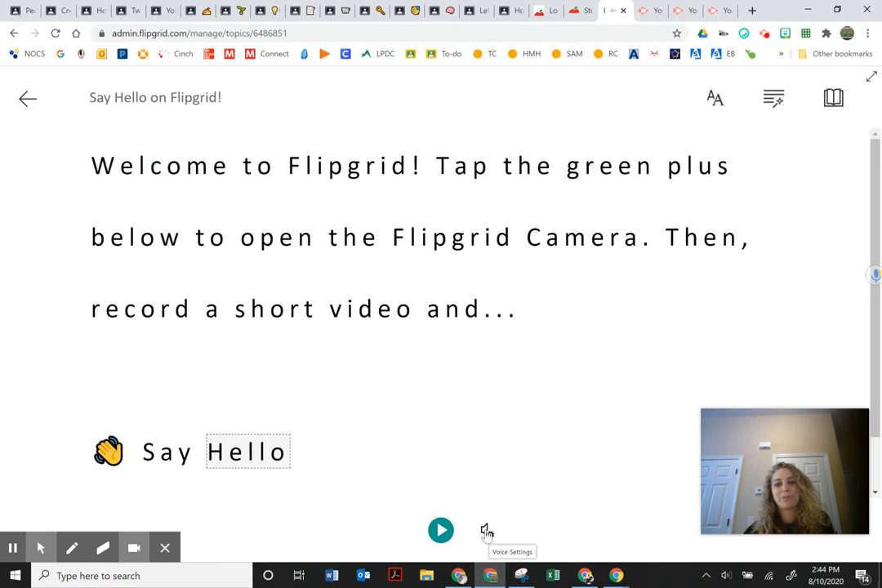
{"action": "left_click", "coordinate": [487, 531]}
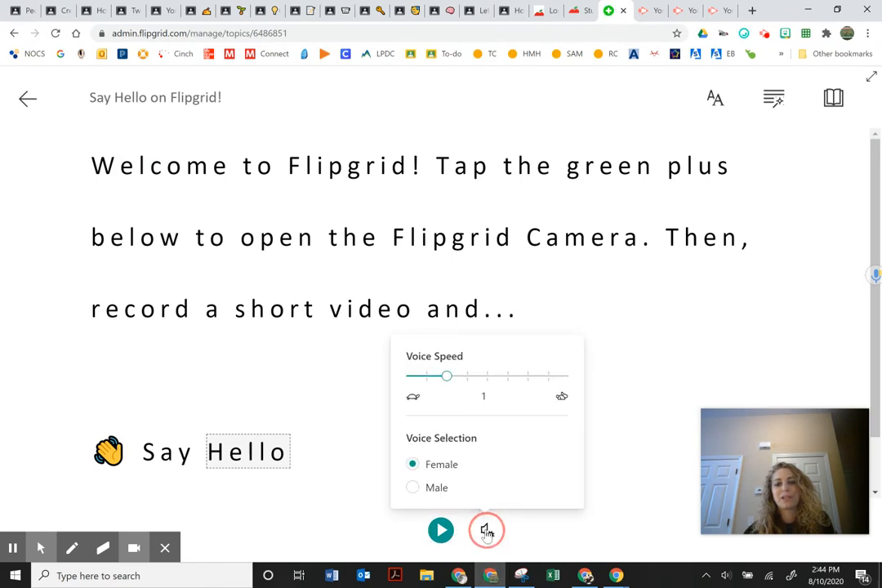
{"action": "left_click", "coordinate": [318, 417]}
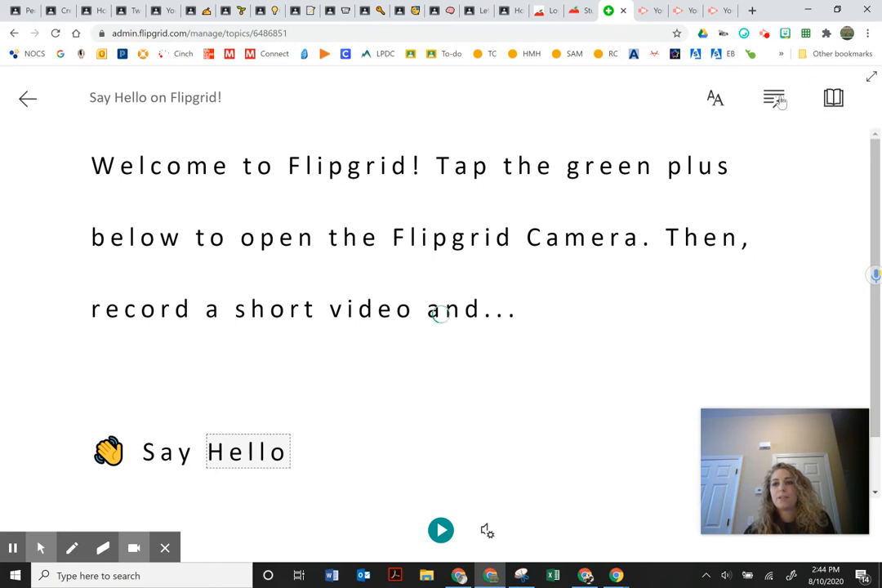
{"action": "left_click", "coordinate": [835, 98]}
{"action": "left_click", "coordinate": [868, 80]}
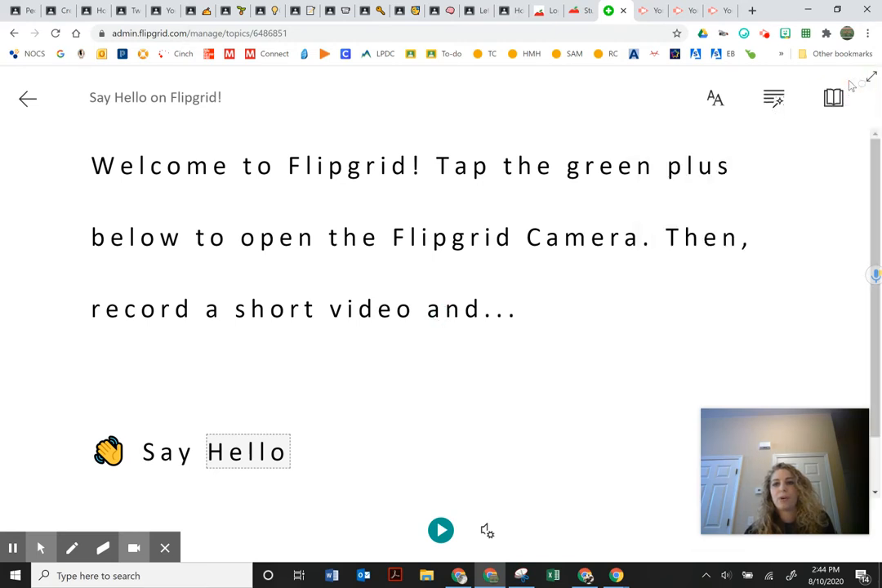
{"action": "left_click", "coordinate": [32, 105]}
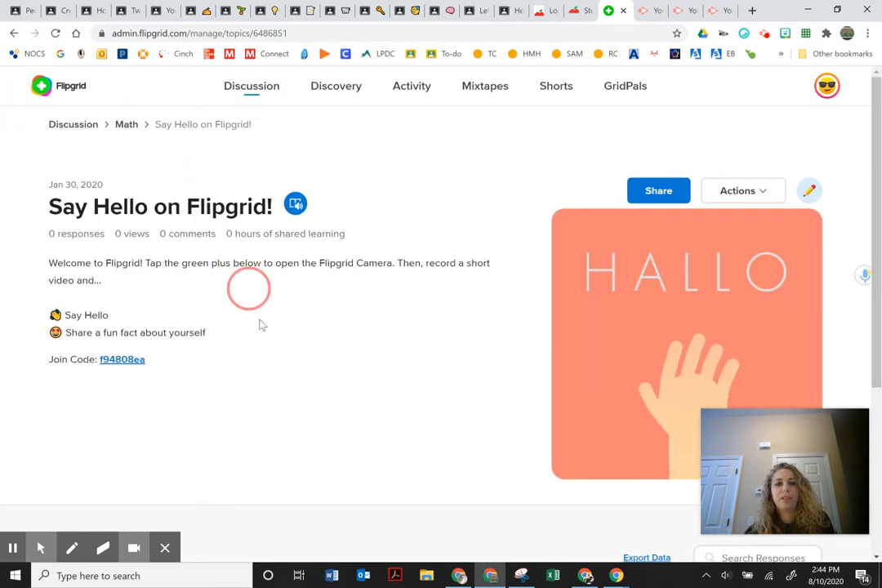
Leave the Say Hello on Flipgrid! topic and return to the Discussion list of four topics.
{"action": "scroll", "coordinate": [571, 327], "scroll_direction": "down", "scroll_amount": 2}
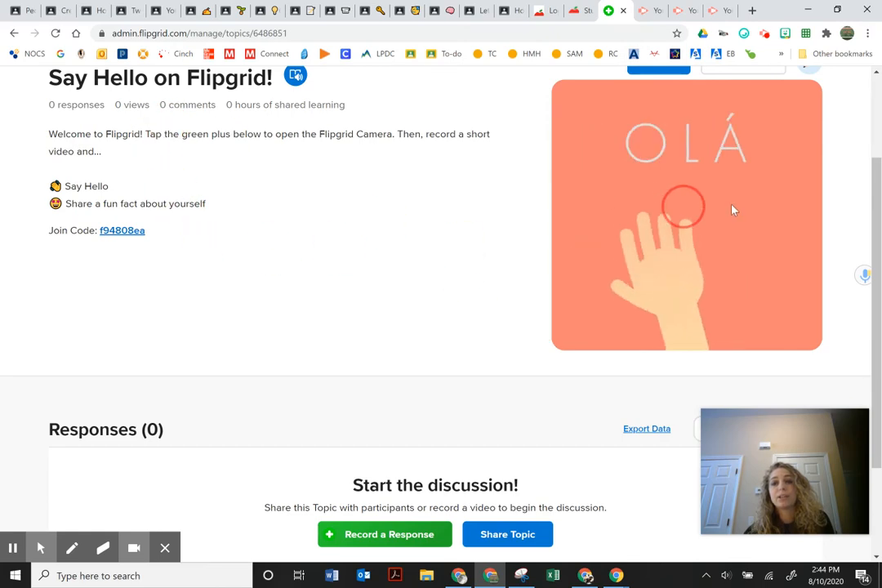
{"action": "scroll", "coordinate": [714, 255], "scroll_direction": "up", "scroll_amount": 1}
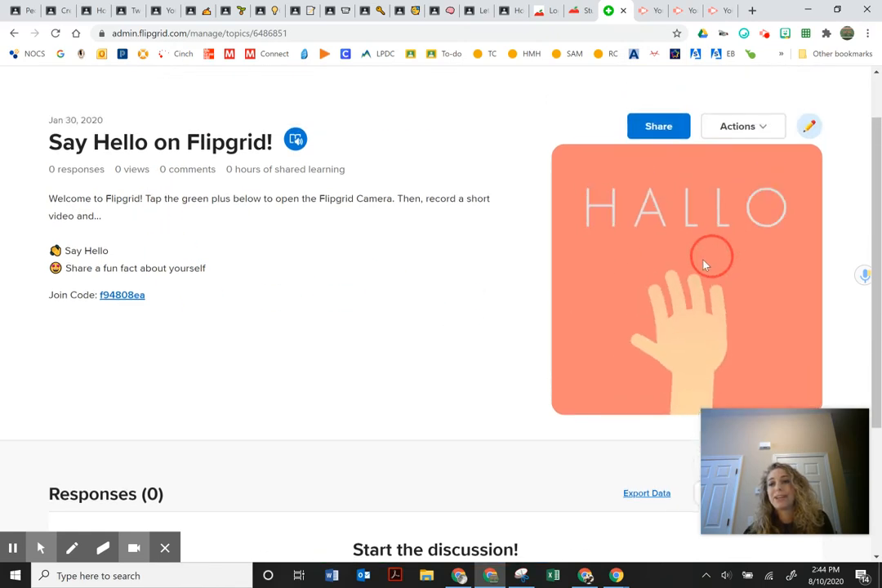
{"action": "scroll", "coordinate": [699, 275], "scroll_direction": "down", "scroll_amount": 1}
{"action": "scroll", "coordinate": [699, 278], "scroll_direction": "down", "scroll_amount": 1}
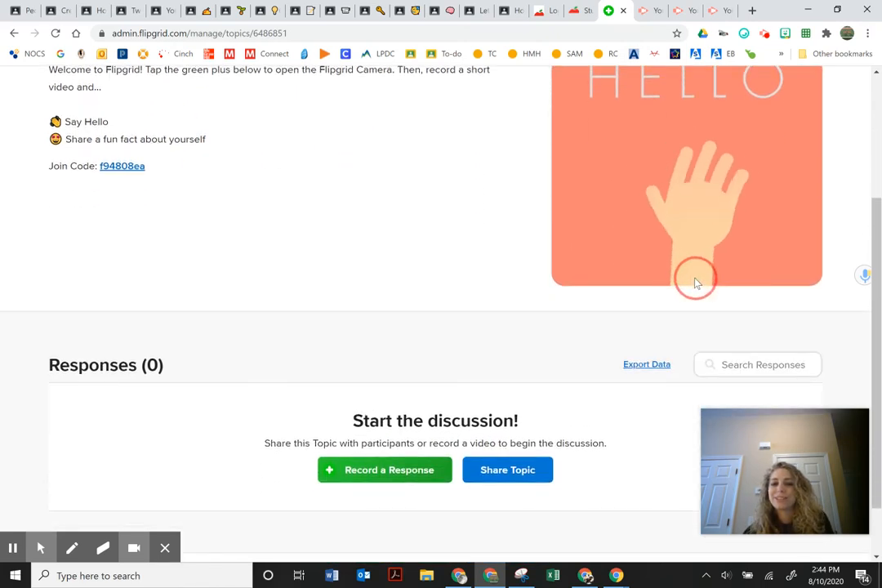
{"action": "scroll", "coordinate": [691, 278], "scroll_direction": "down", "scroll_amount": 1}
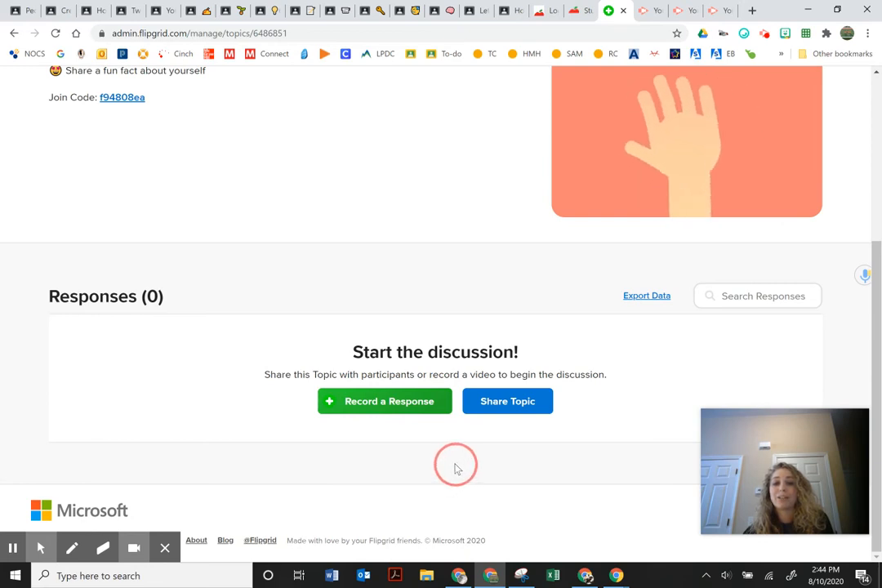
{"action": "scroll", "coordinate": [449, 465], "scroll_direction": "up", "scroll_amount": 5}
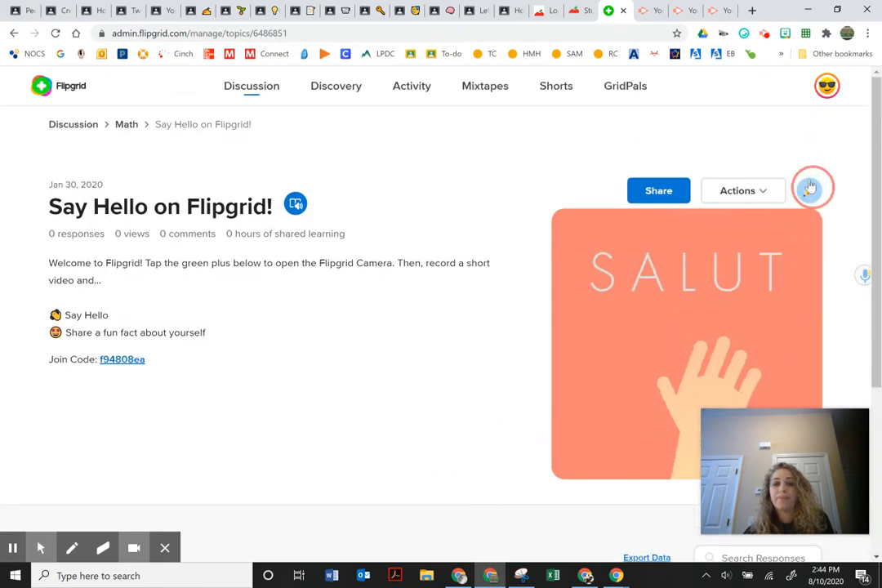
{"action": "left_click", "coordinate": [55, 85]}
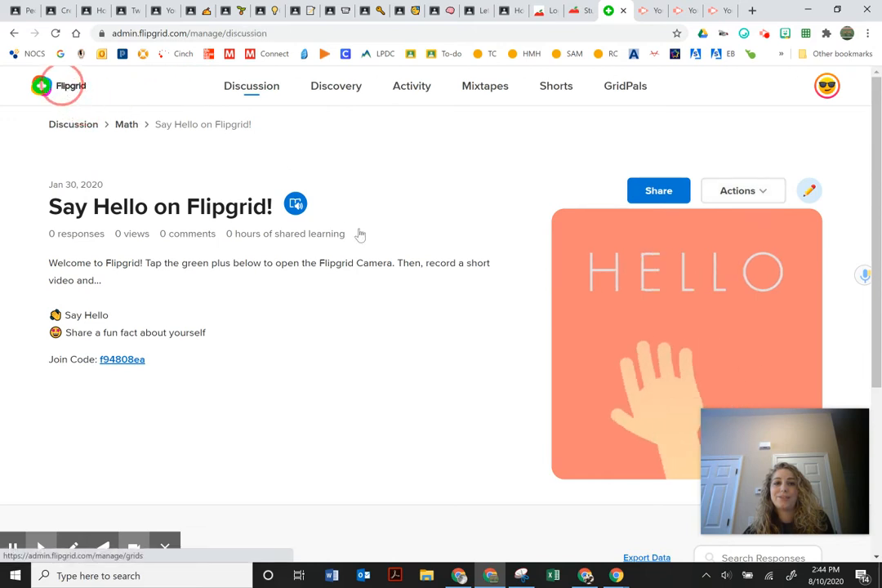
{"action": "scroll", "coordinate": [237, 279], "scroll_direction": "down", "scroll_amount": 1}
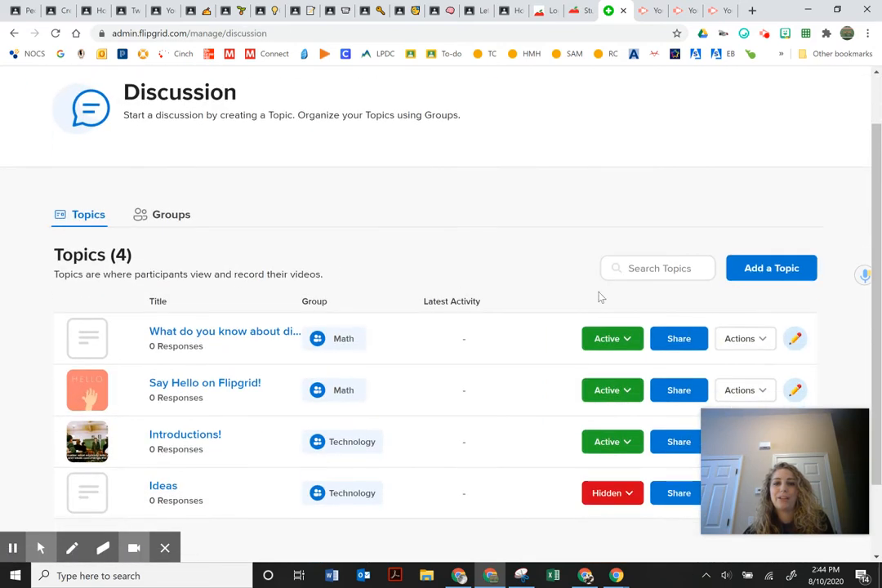
Start a new topic titled 'What did you think?' with prompt 'Tell me what you tought of this video.'.
{"action": "left_click", "coordinate": [756, 274]}
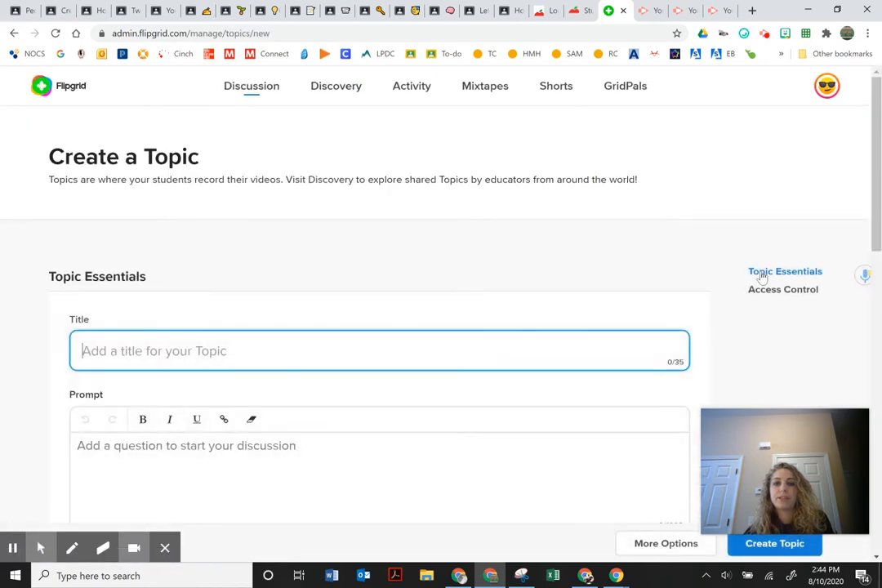
{"action": "scroll", "coordinate": [143, 243], "scroll_direction": "down", "scroll_amount": 3}
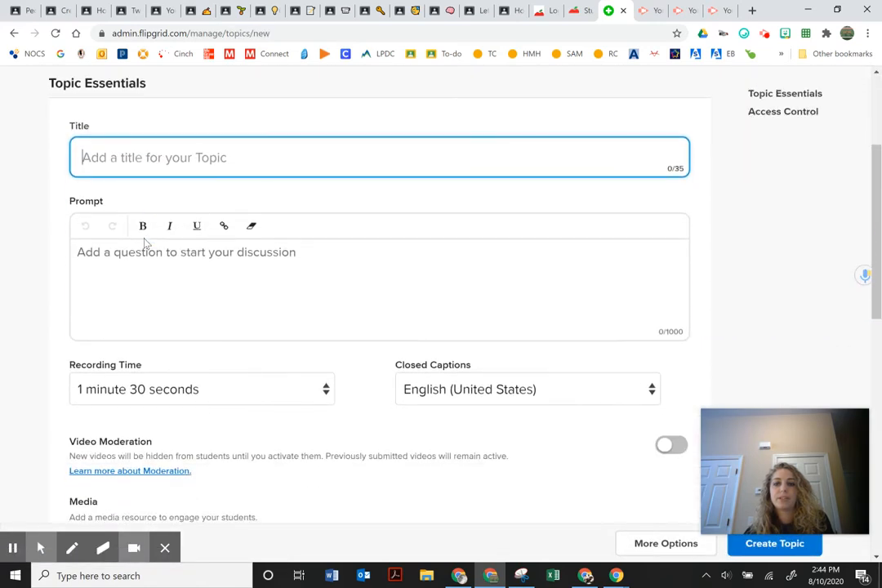
{"action": "scroll", "coordinate": [288, 304], "scroll_direction": "up", "scroll_amount": 2}
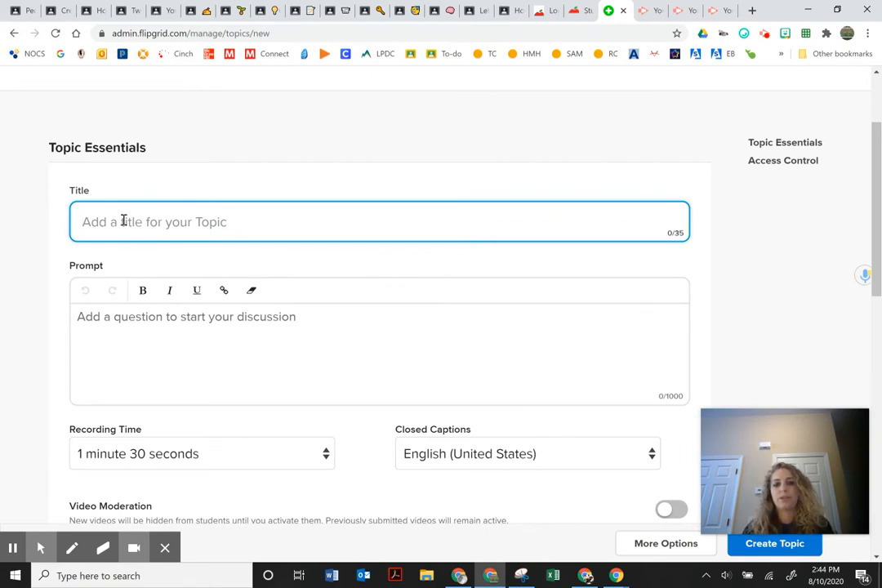
{"action": "type", "text": "What d"}
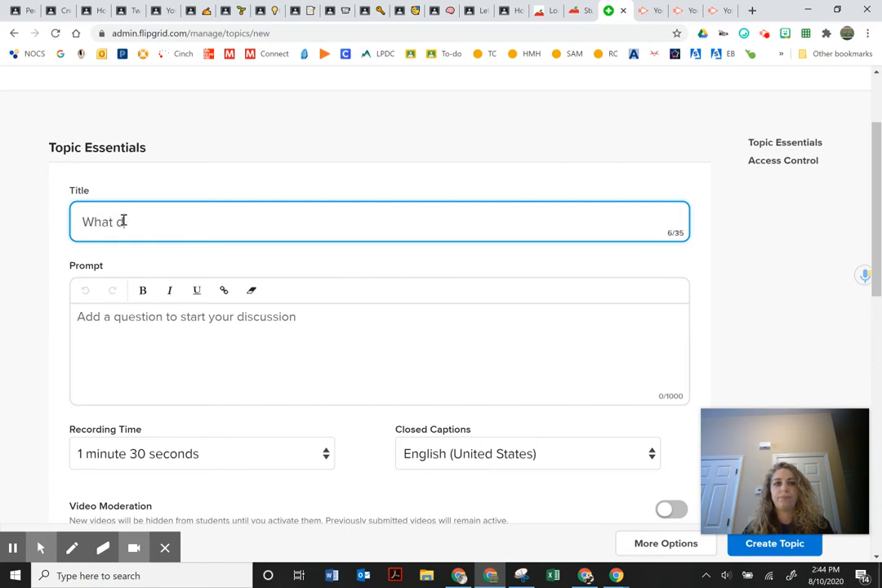
{"action": "type", "text": "o  you think?"}
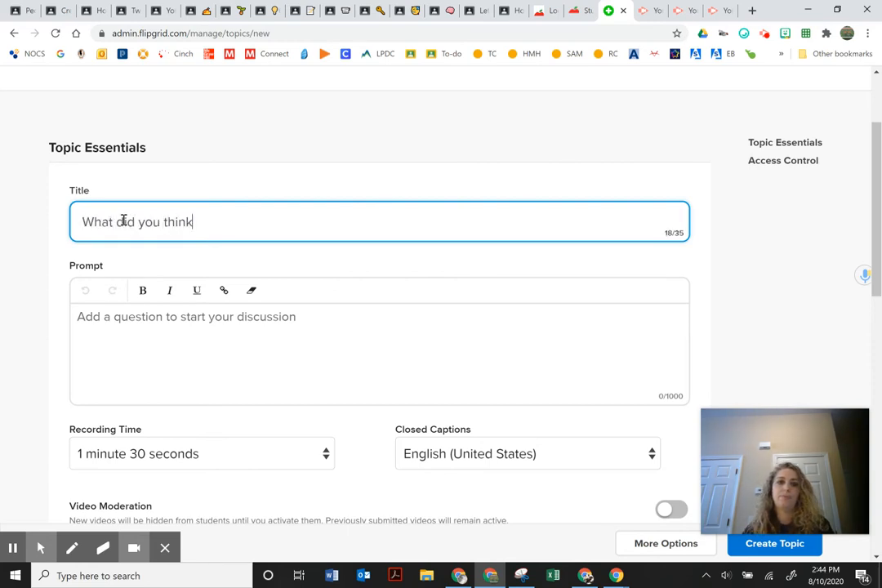
{"action": "left_click", "coordinate": [162, 344]}
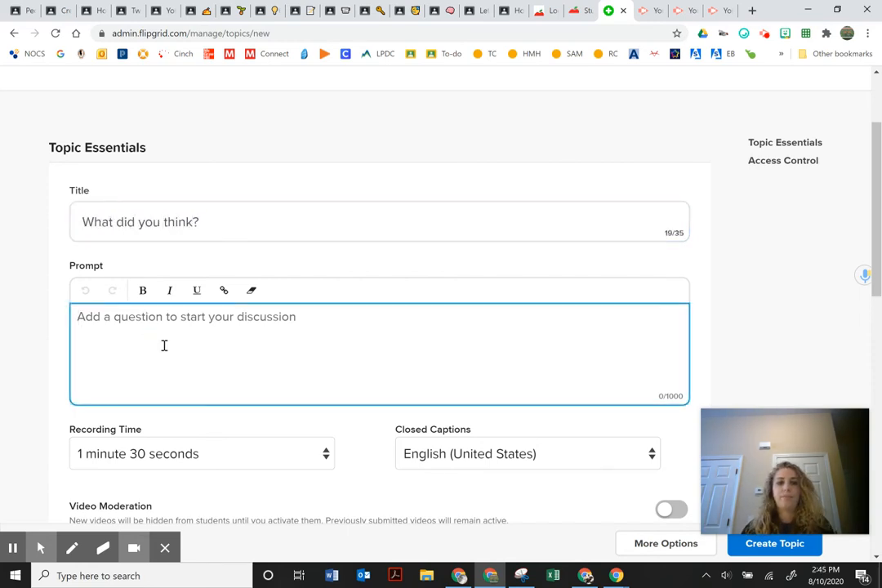
{"action": "type", "text": "Tell me wh"}
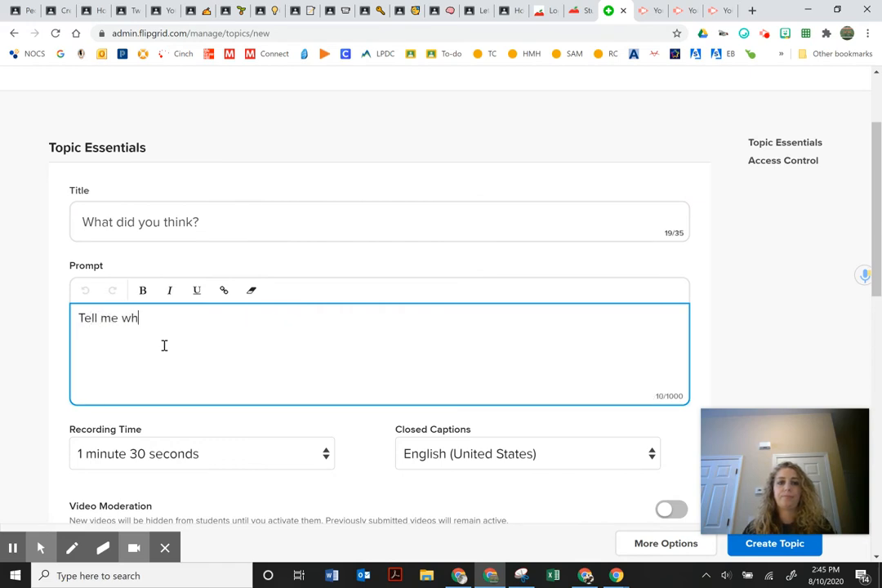
{"action": "type", "text": "at you tought of t"}
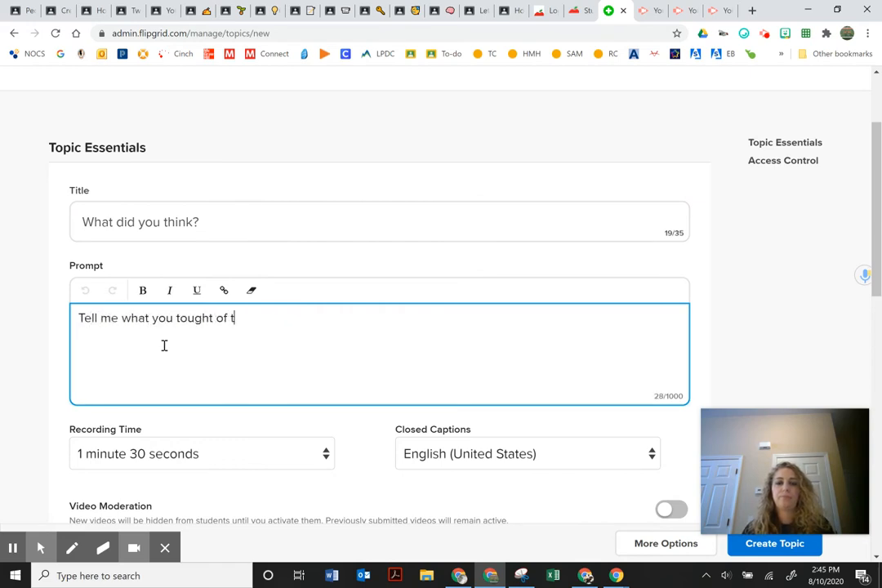
{"action": "type", "text": "his video."}
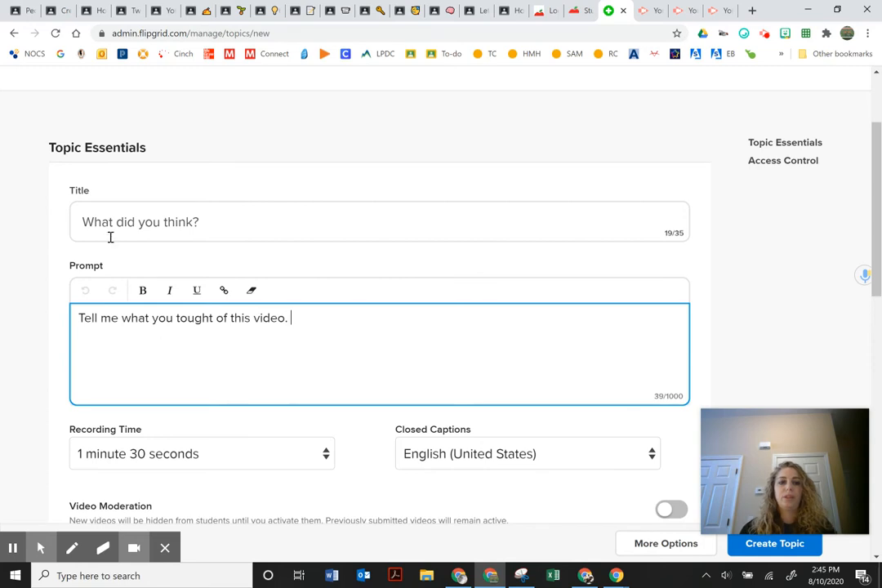
Set the topic's Recording Time limit to 1 minute.
{"action": "scroll", "coordinate": [52, 317], "scroll_direction": "down", "scroll_amount": 2}
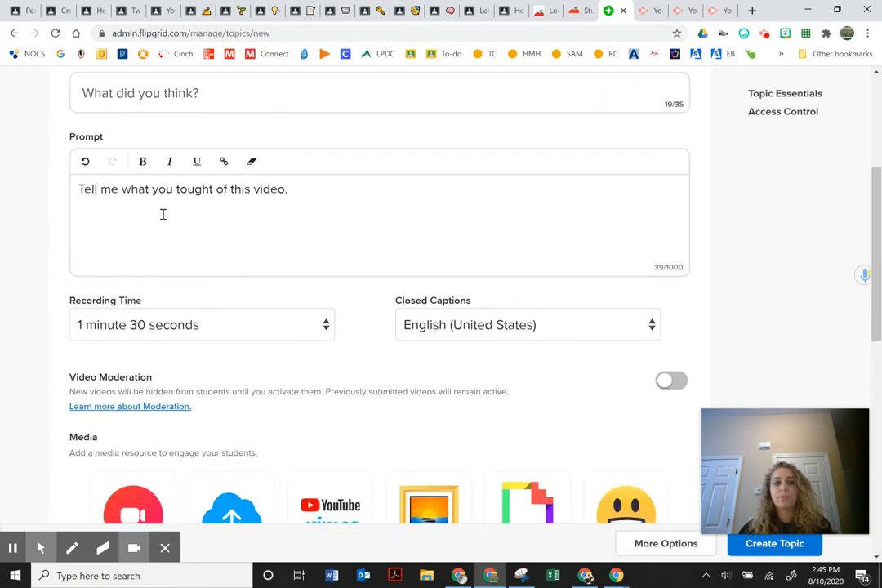
{"action": "left_click", "coordinate": [195, 326]}
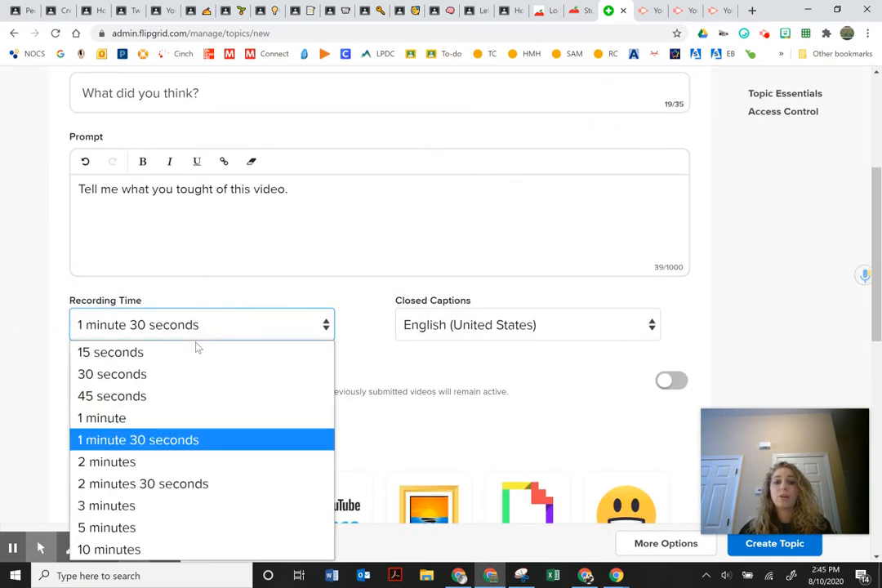
{"action": "left_click", "coordinate": [181, 419]}
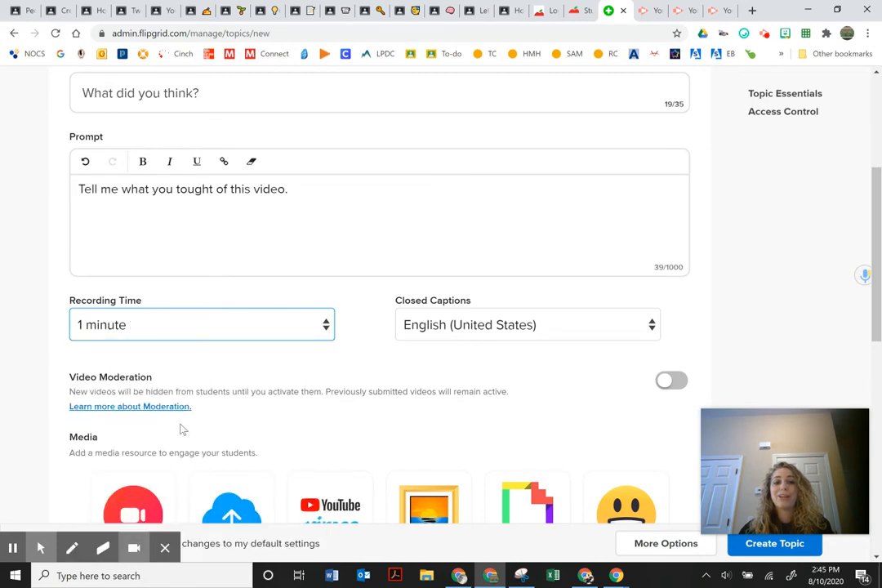
{"action": "left_click", "coordinate": [190, 325]}
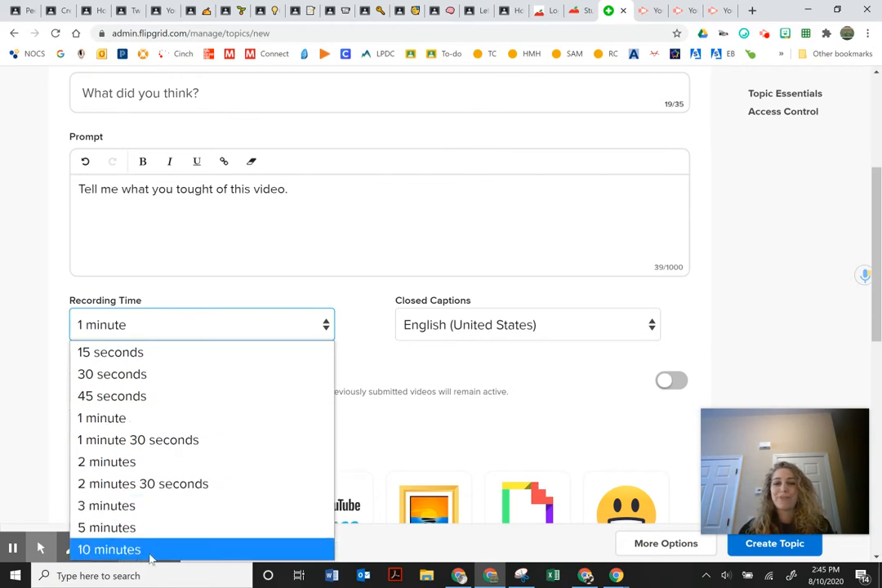
{"action": "left_click", "coordinate": [368, 316]}
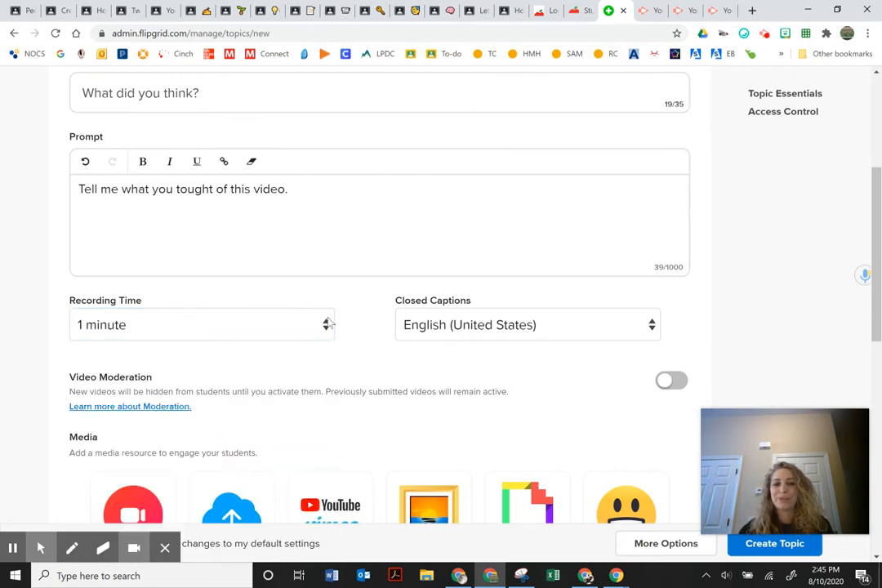
{"action": "left_click", "coordinate": [430, 322]}
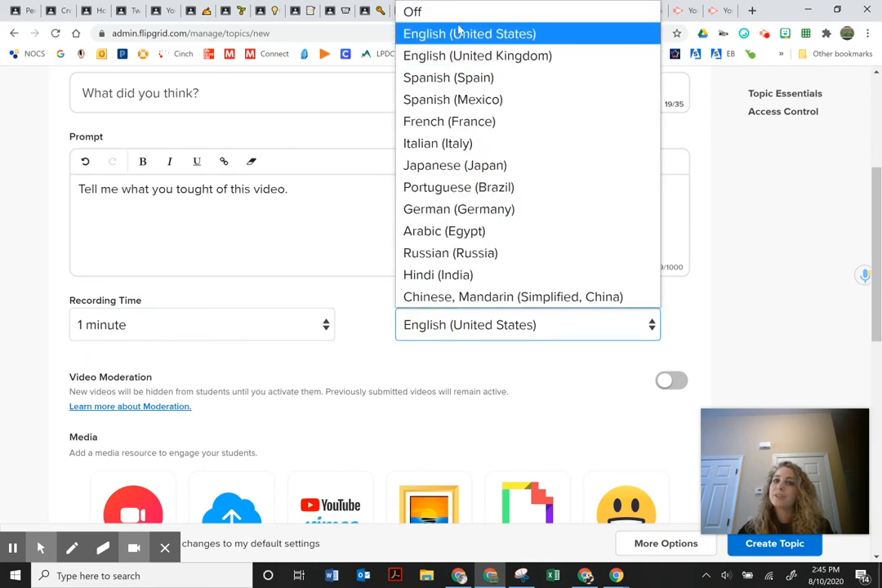
{"action": "left_click", "coordinate": [483, 327]}
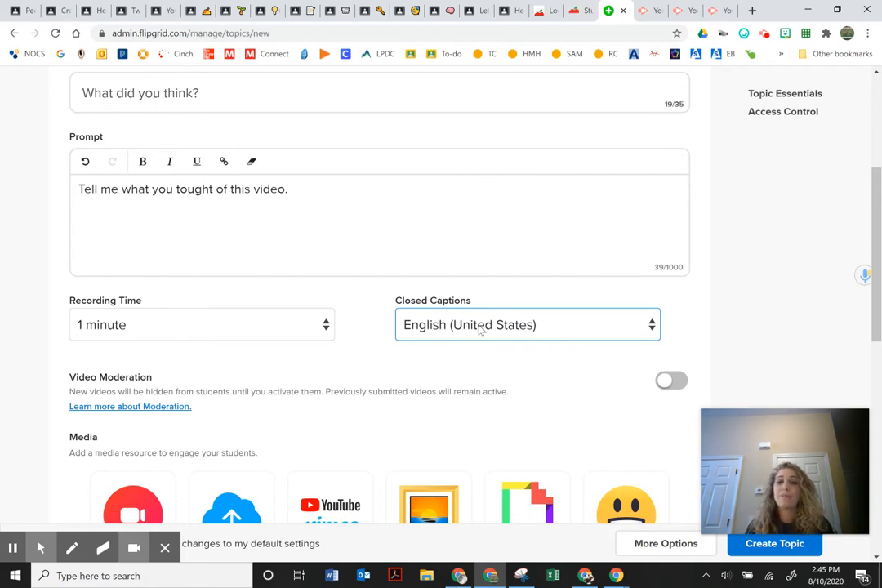
{"action": "left_click", "coordinate": [479, 327]}
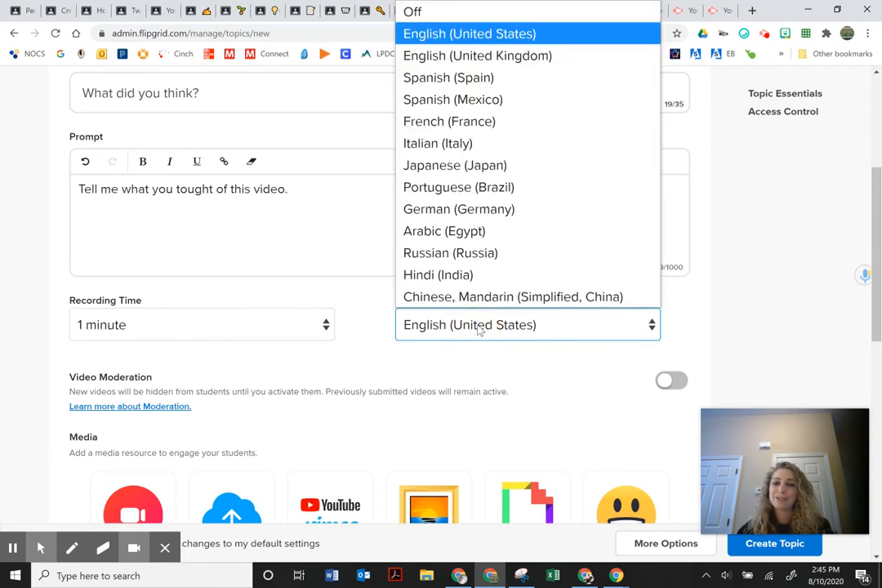
{"action": "left_click", "coordinate": [480, 326]}
{"action": "scroll", "coordinate": [479, 326], "scroll_direction": "up", "scroll_amount": 3}
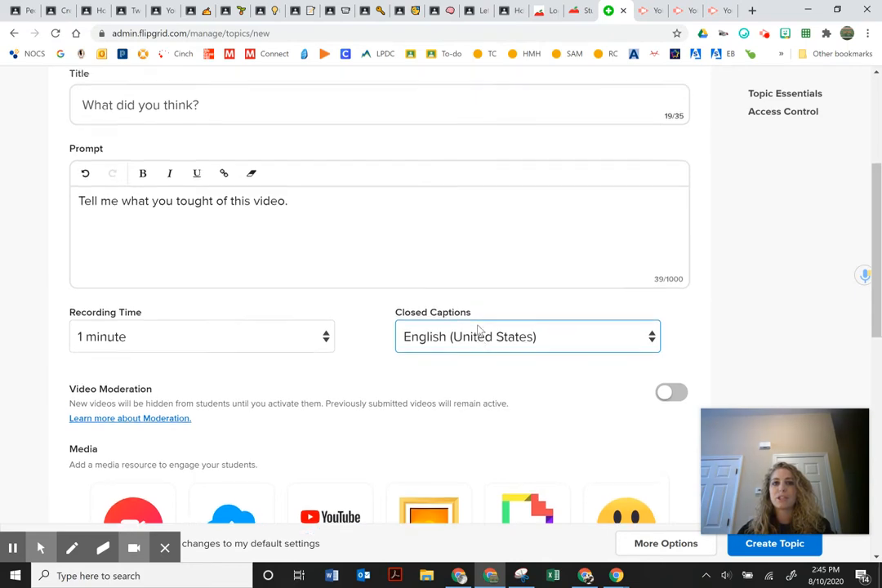
{"action": "scroll", "coordinate": [479, 327], "scroll_direction": "down", "scroll_amount": 3}
{"action": "scroll", "coordinate": [479, 327], "scroll_direction": "down", "scroll_amount": 2}
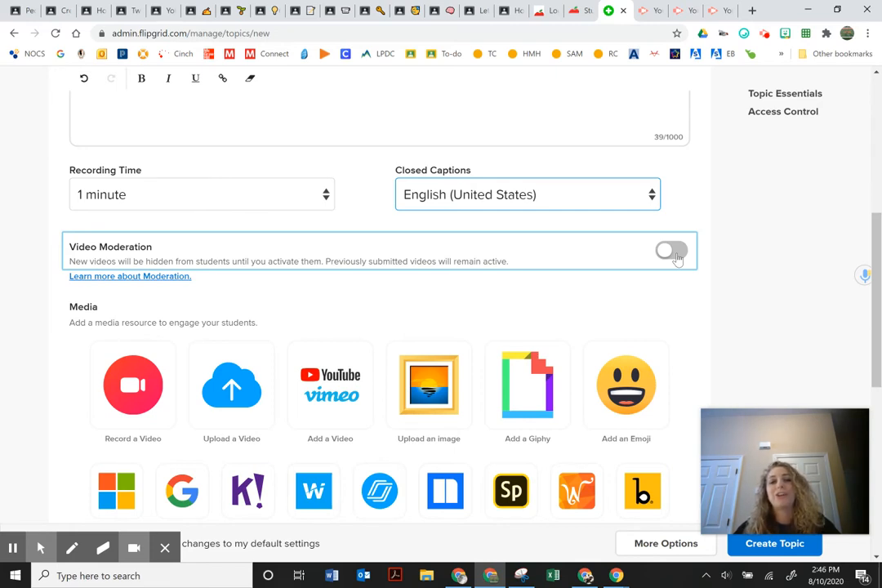
{"action": "scroll", "coordinate": [286, 392], "scroll_direction": "down", "scroll_amount": 2}
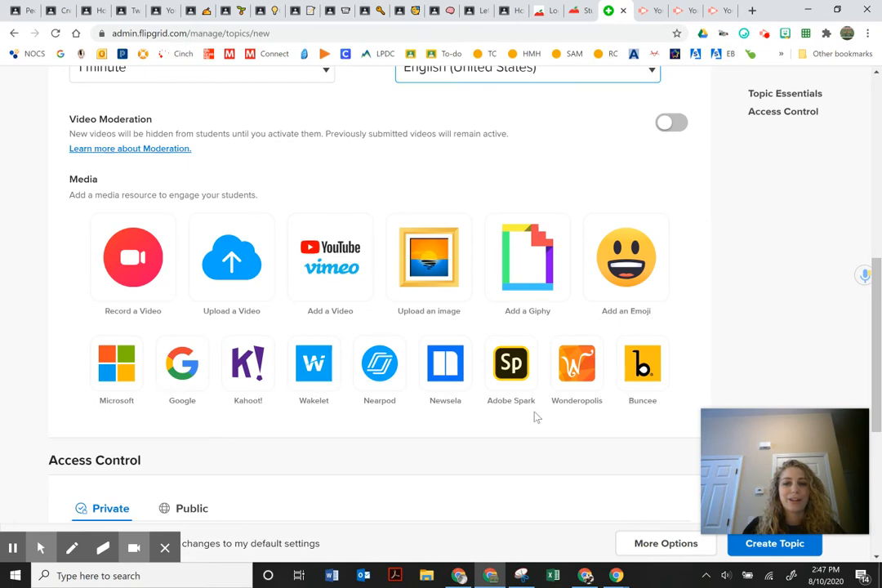
Leave the guest password blank and expand More Options to show Topic Attachments, Status, Features and Feedback.
{"action": "scroll", "coordinate": [194, 397], "scroll_direction": "down", "scroll_amount": 1}
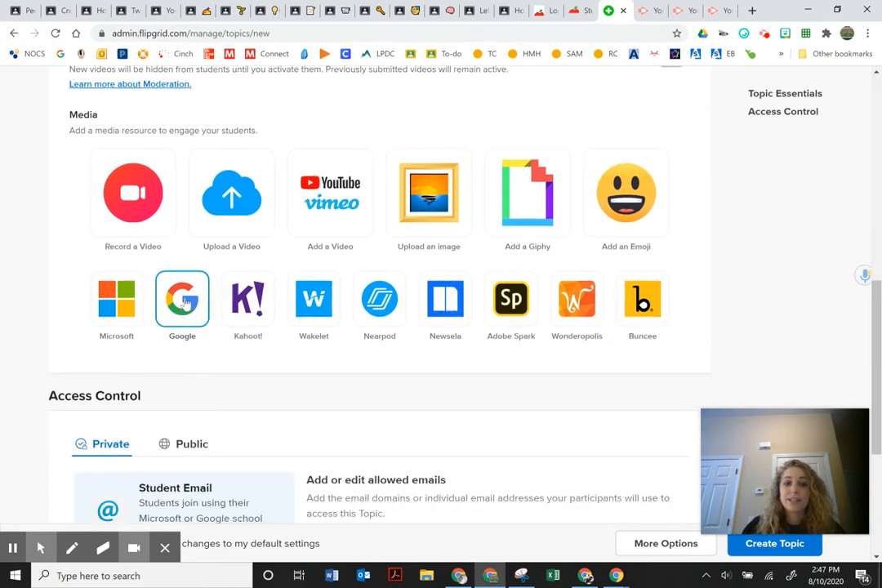
{"action": "scroll", "coordinate": [212, 311], "scroll_direction": "down", "scroll_amount": 4}
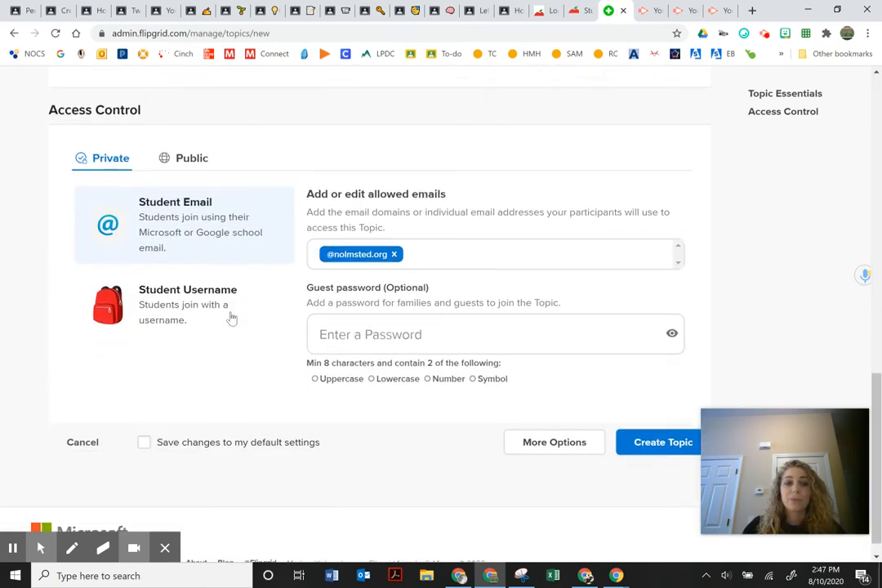
{"action": "scroll", "coordinate": [123, 253], "scroll_direction": "up", "scroll_amount": 2}
{"action": "scroll", "coordinate": [52, 189], "scroll_direction": "down", "scroll_amount": 1}
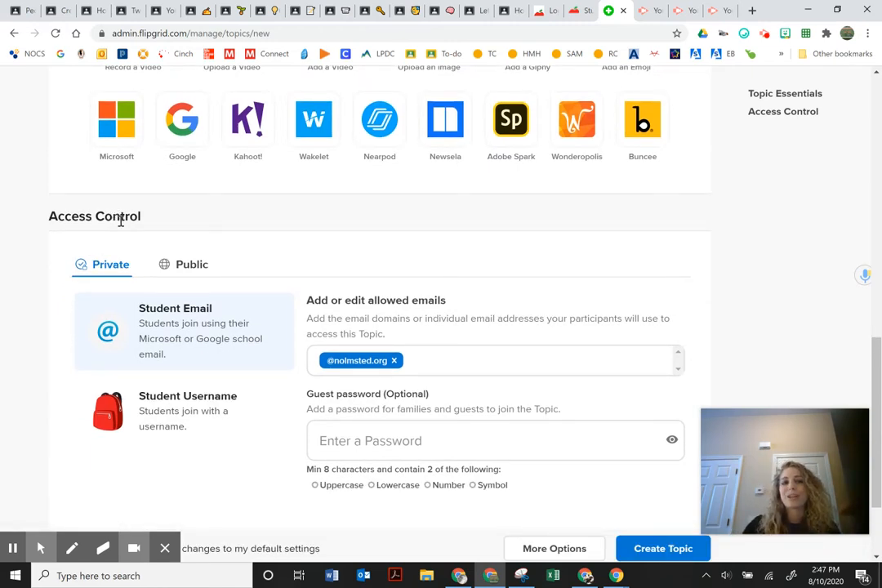
{"action": "scroll", "coordinate": [135, 249], "scroll_direction": "down", "scroll_amount": 2}
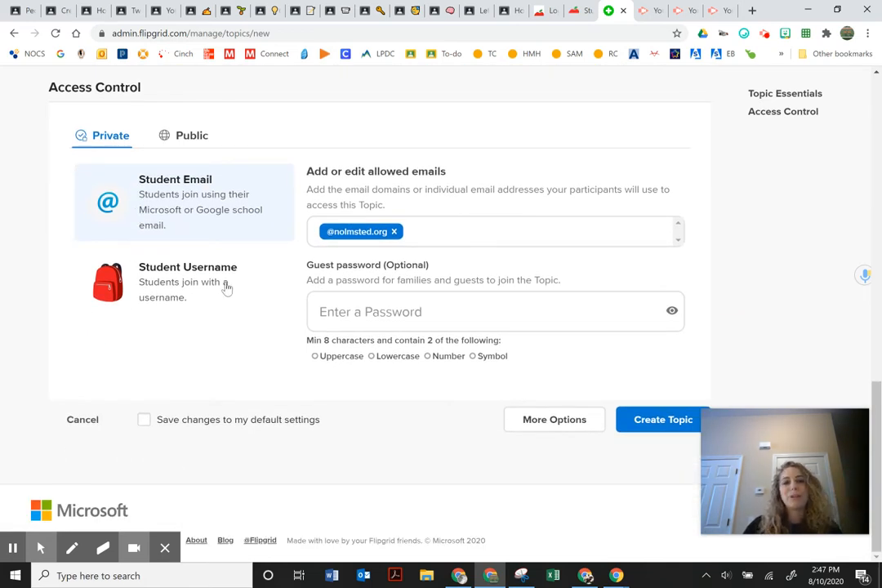
{"action": "left_click", "coordinate": [345, 316]}
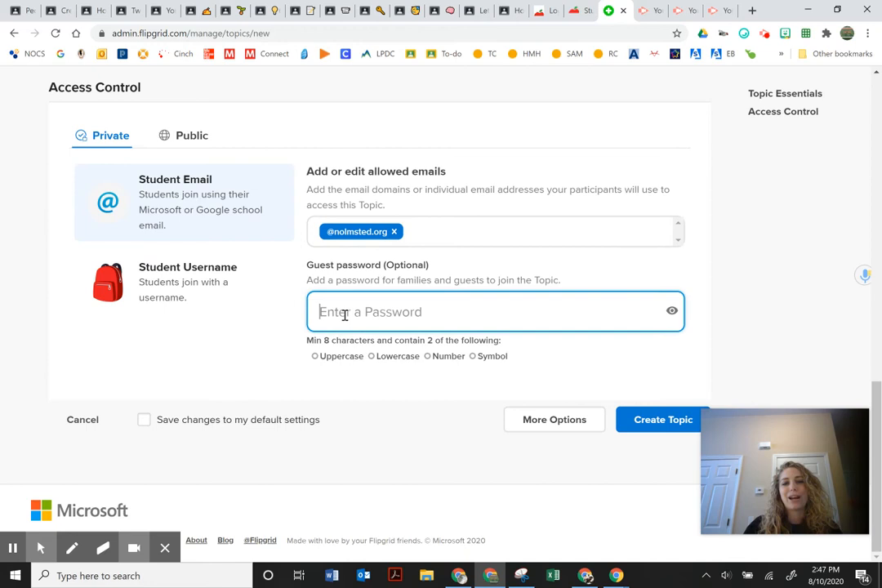
{"action": "left_click", "coordinate": [238, 348]}
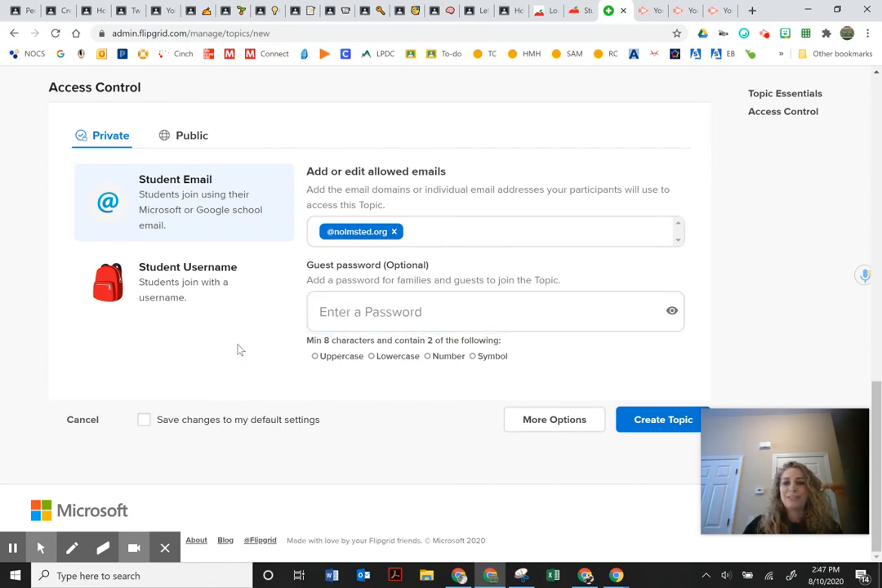
{"action": "scroll", "coordinate": [240, 351], "scroll_direction": "up", "scroll_amount": 1}
{"action": "scroll", "coordinate": [240, 351], "scroll_direction": "down", "scroll_amount": 1}
{"action": "left_click", "coordinate": [522, 425]}
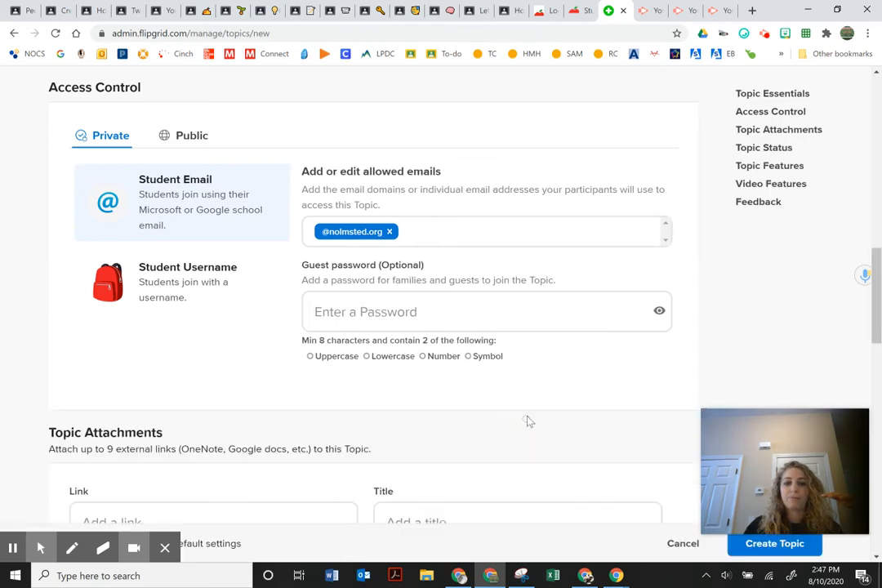
{"action": "scroll", "coordinate": [400, 360], "scroll_direction": "down", "scroll_amount": 4}
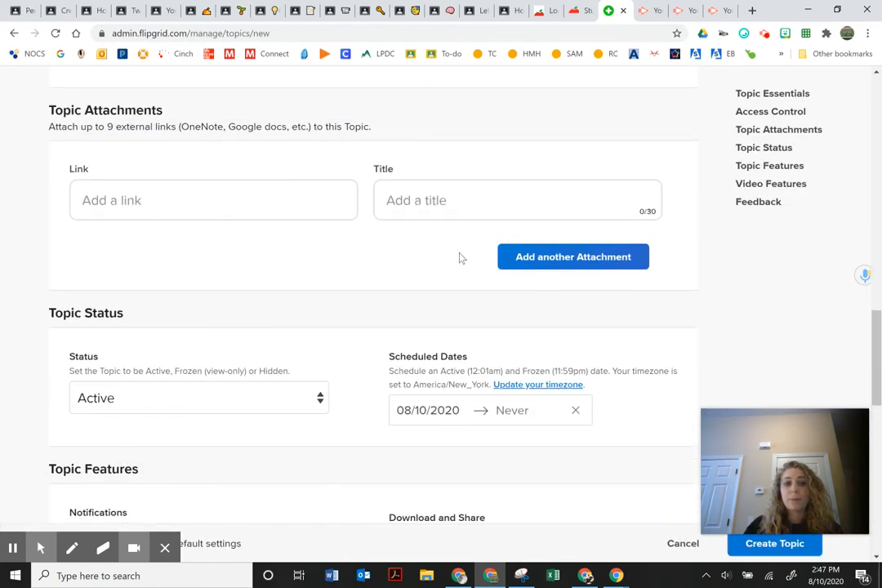
{"action": "scroll", "coordinate": [468, 260], "scroll_direction": "down", "scroll_amount": 2}
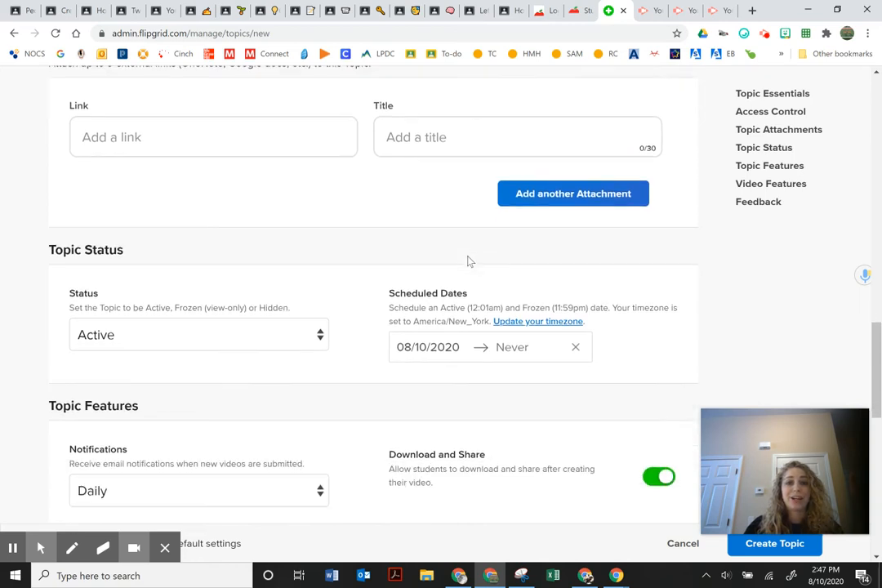
{"action": "left_click", "coordinate": [305, 272]}
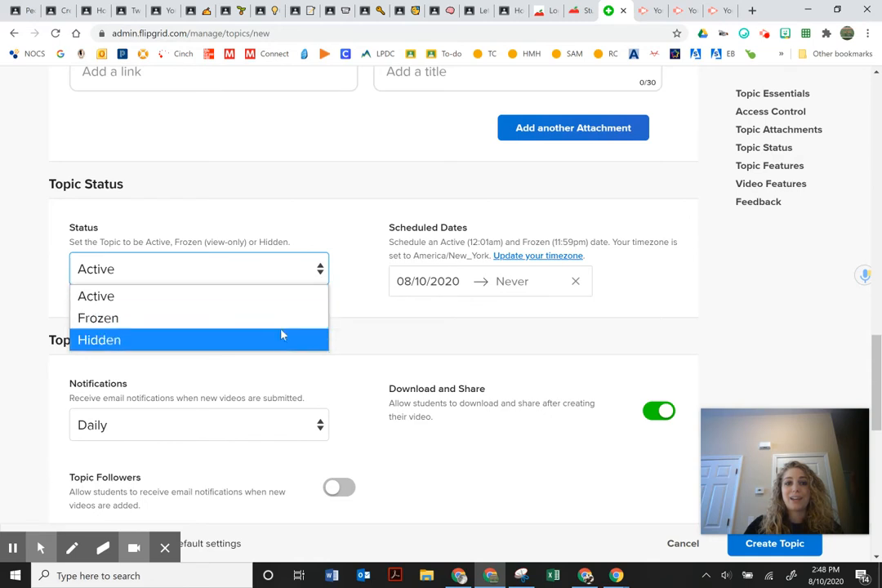
{"action": "left_click", "coordinate": [273, 296]}
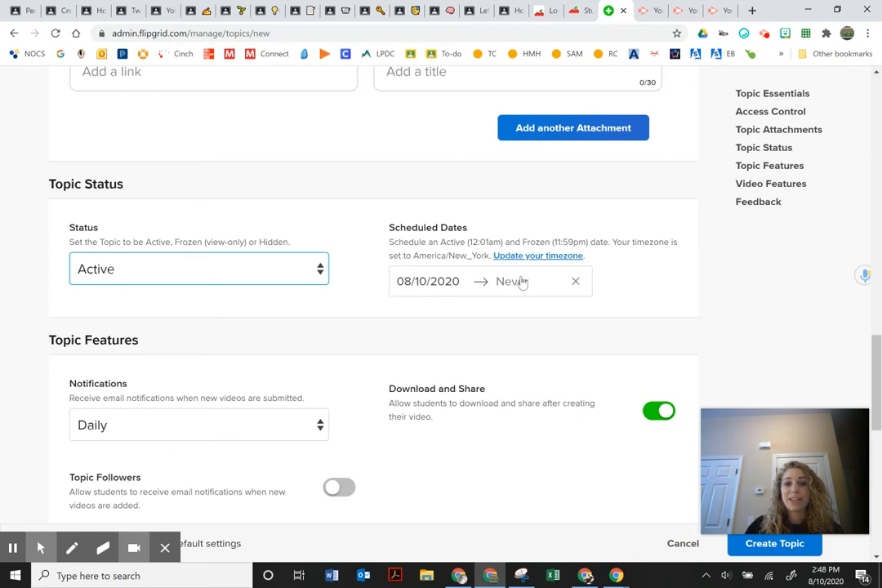
{"action": "left_click", "coordinate": [310, 277]}
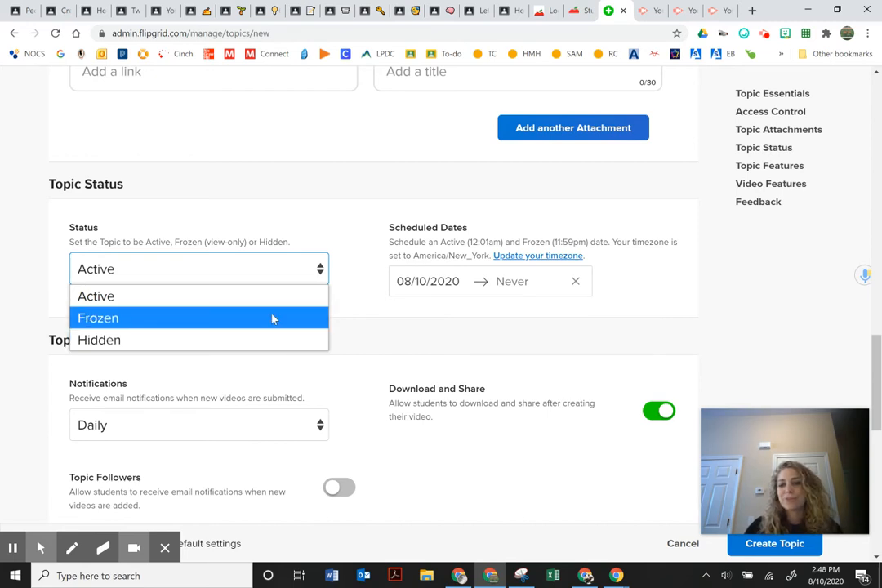
{"action": "key", "text": "Escape"}
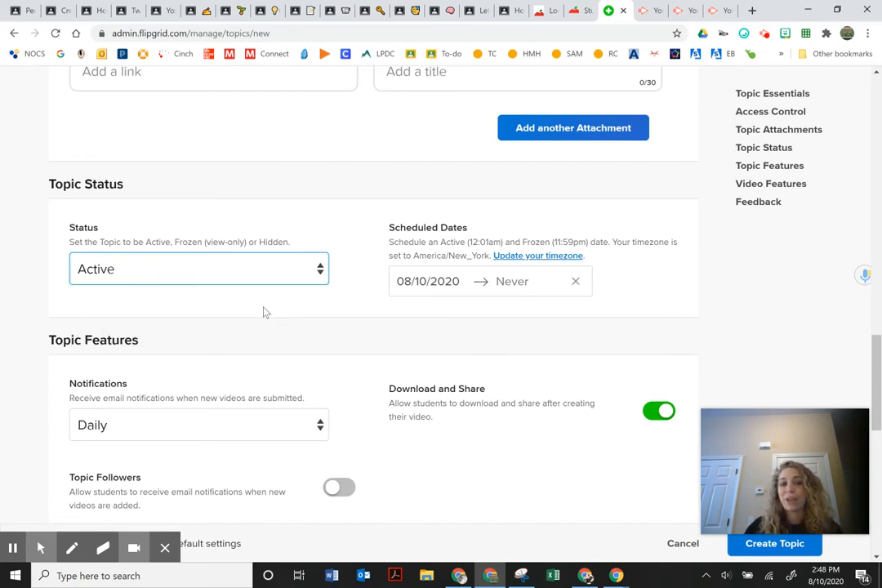
{"action": "scroll", "coordinate": [264, 312], "scroll_direction": "down", "scroll_amount": 1}
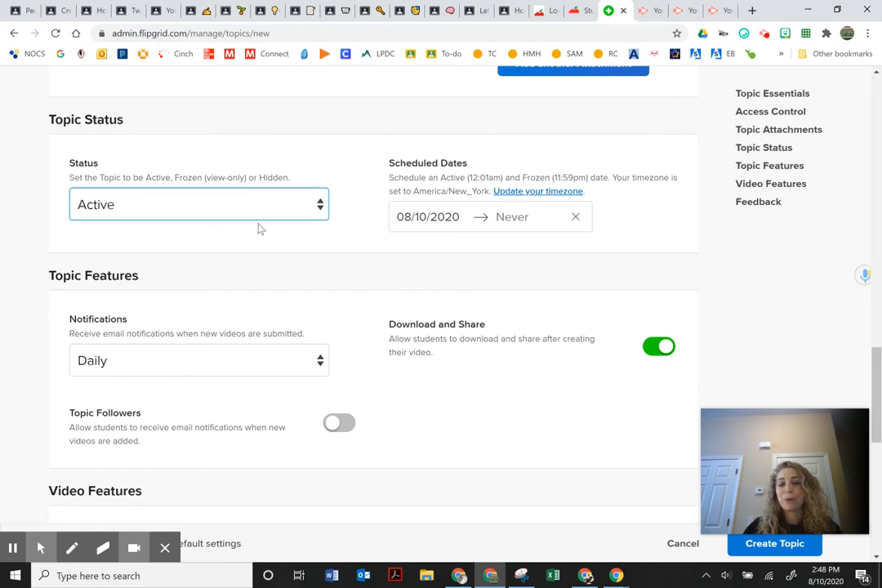
{"action": "scroll", "coordinate": [258, 236], "scroll_direction": "down", "scroll_amount": 2}
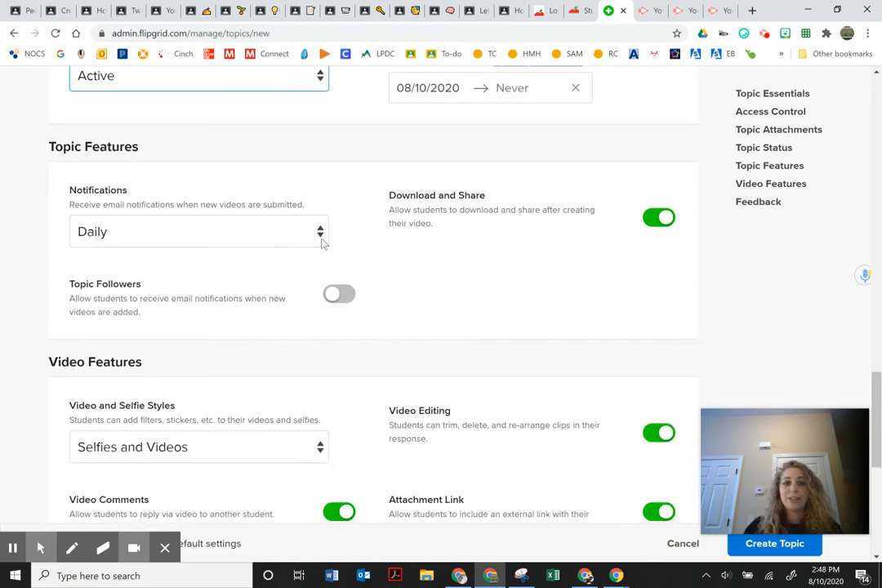
{"action": "scroll", "coordinate": [413, 292], "scroll_direction": "down", "scroll_amount": 4}
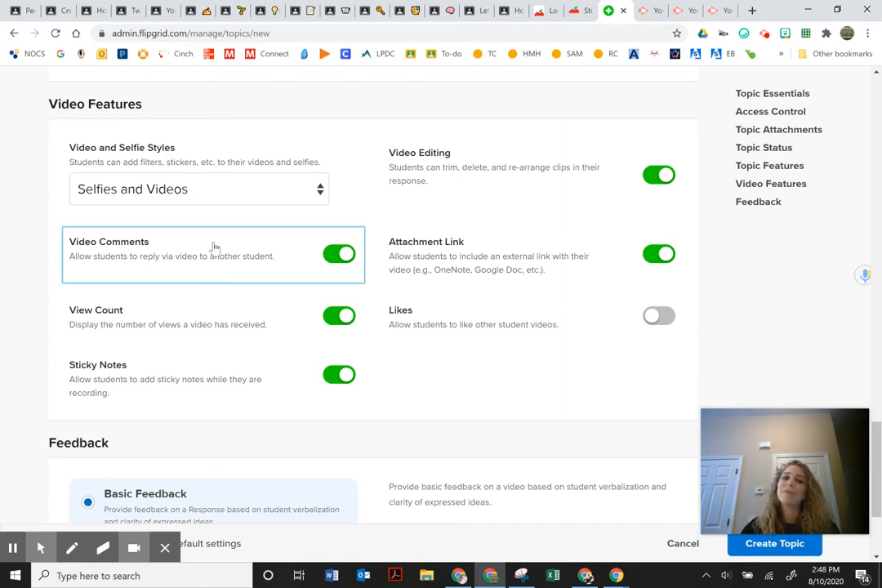
{"action": "scroll", "coordinate": [445, 370], "scroll_direction": "down", "scroll_amount": 2}
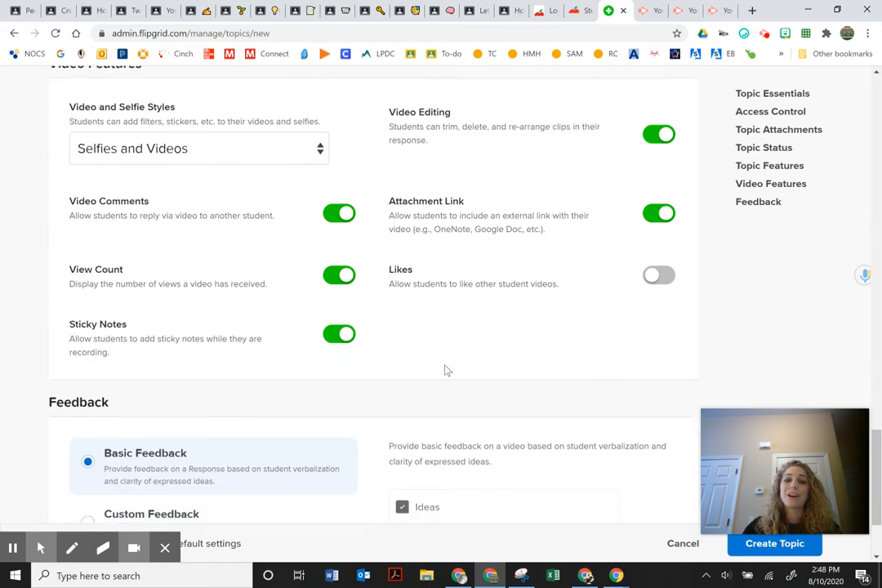
{"action": "scroll", "coordinate": [439, 368], "scroll_direction": "up", "scroll_amount": 2}
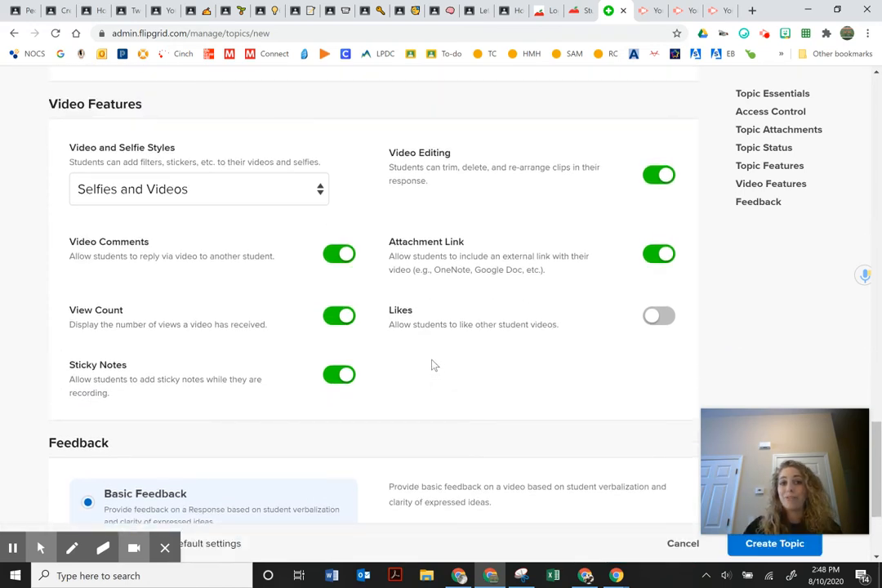
{"action": "left_click", "coordinate": [245, 194]}
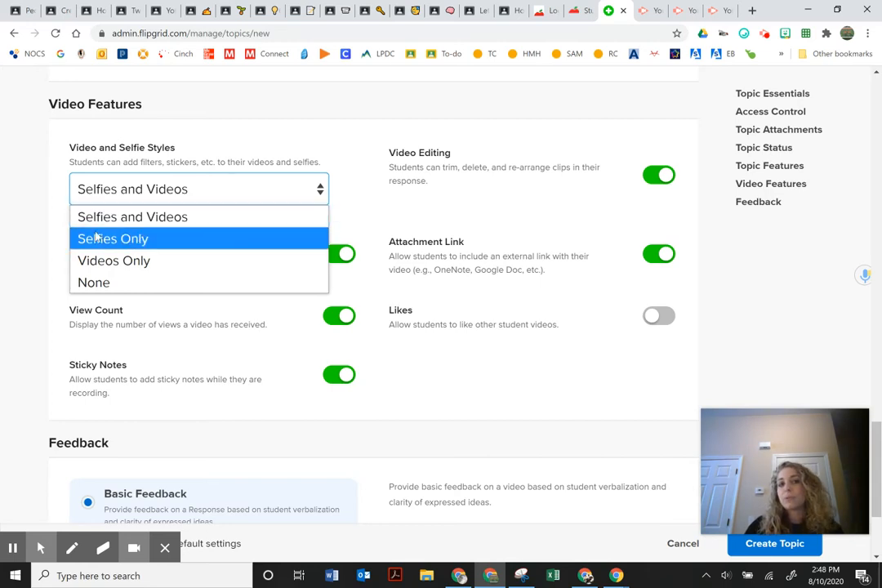
{"action": "left_click", "coordinate": [94, 260]}
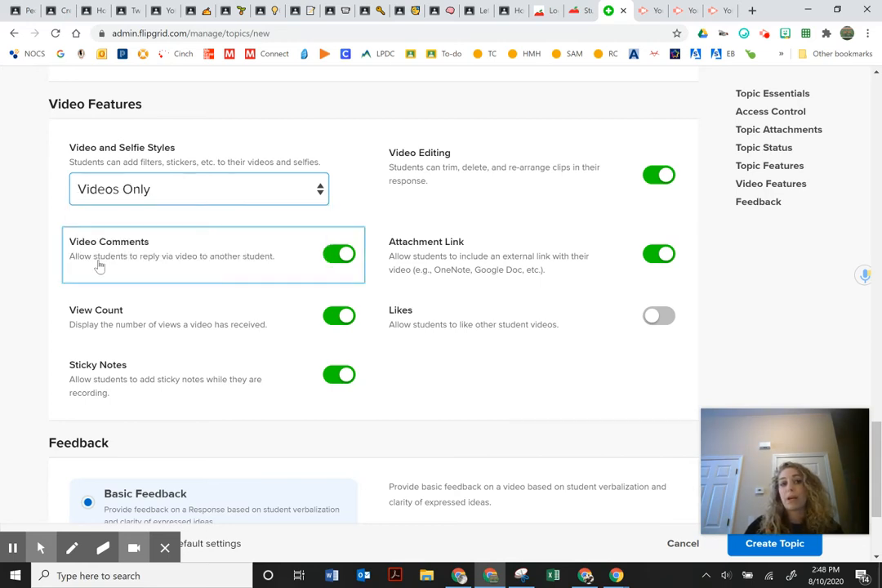
{"action": "left_click", "coordinate": [170, 200]}
{"action": "left_click", "coordinate": [161, 218]}
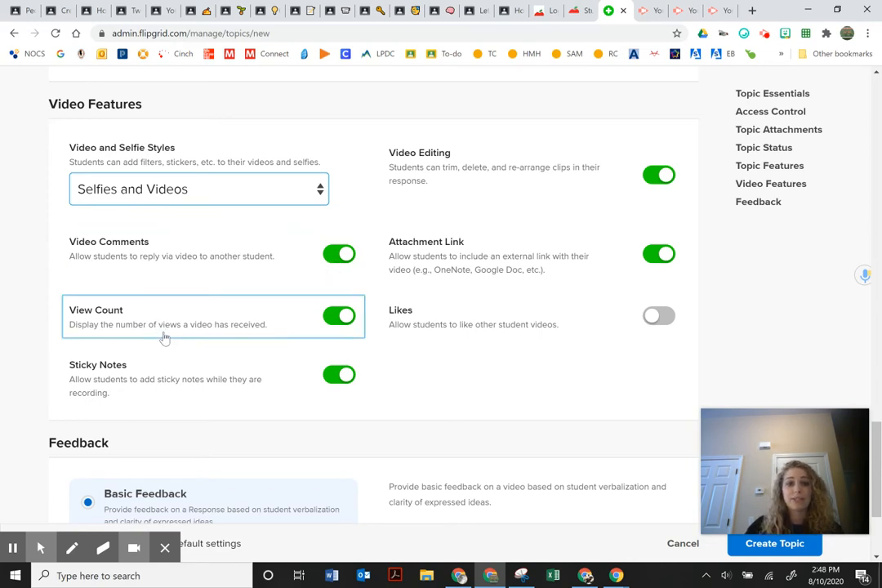
{"action": "left_click", "coordinate": [339, 317]}
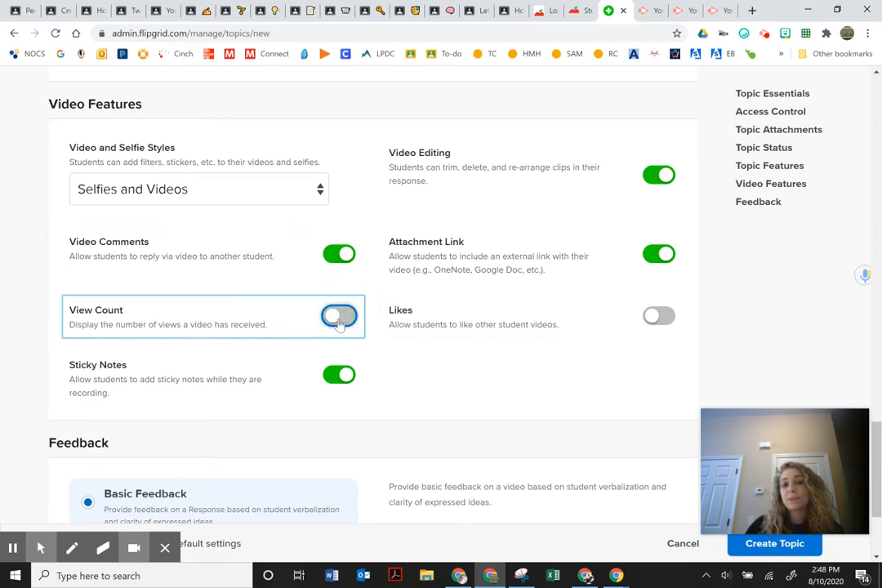
{"action": "left_click", "coordinate": [347, 322]}
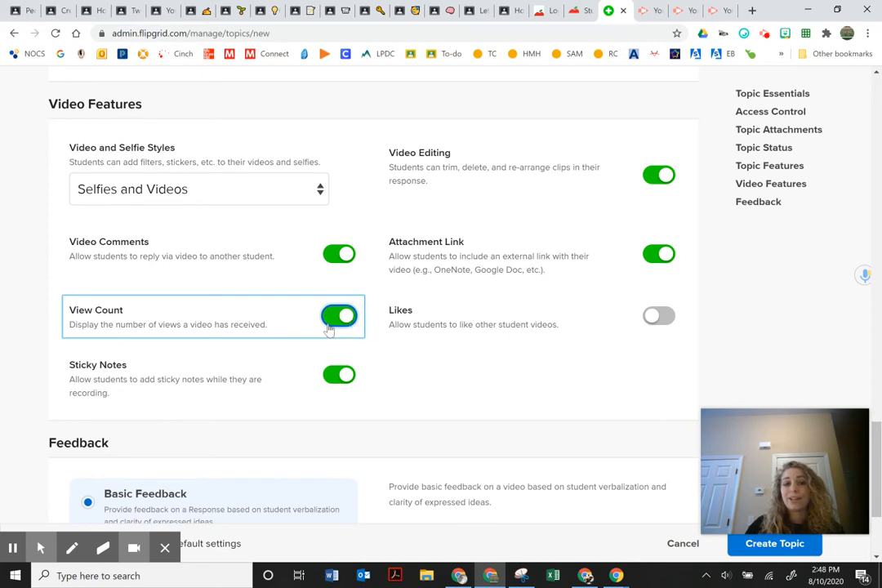
{"action": "left_click", "coordinate": [346, 326]}
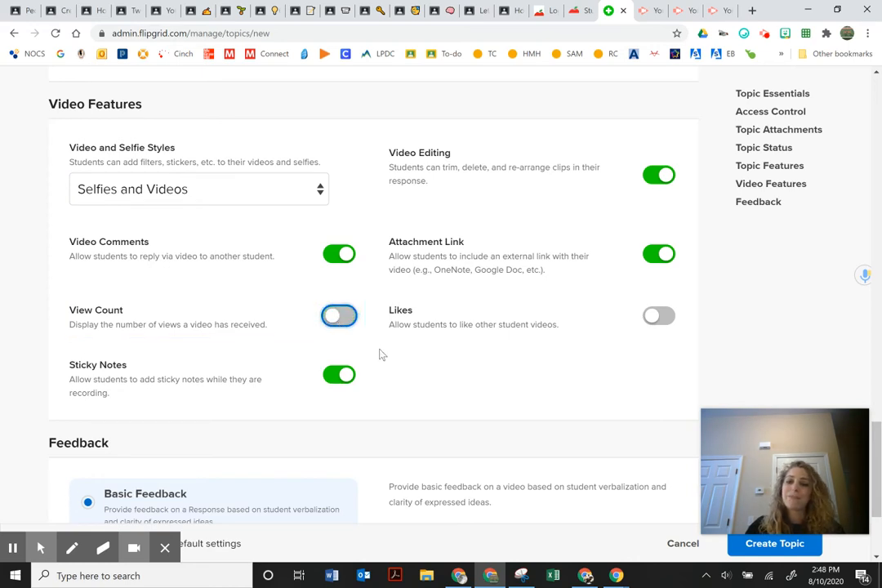
{"action": "left_click", "coordinate": [346, 320]}
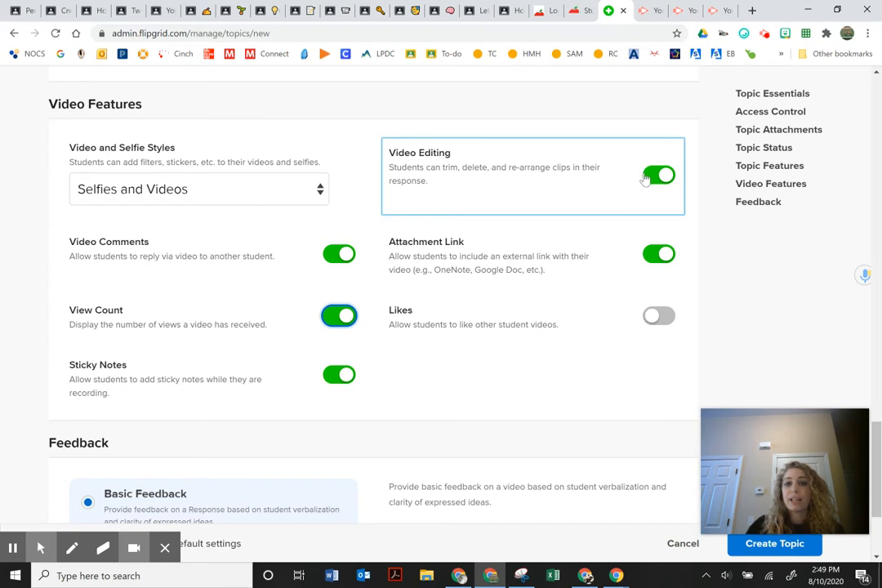
Keep Selfies and Videos style; switch off video comments, View Count, Sticky Notes, Attachment Link and Video Editing.
{"action": "left_click", "coordinate": [288, 196]}
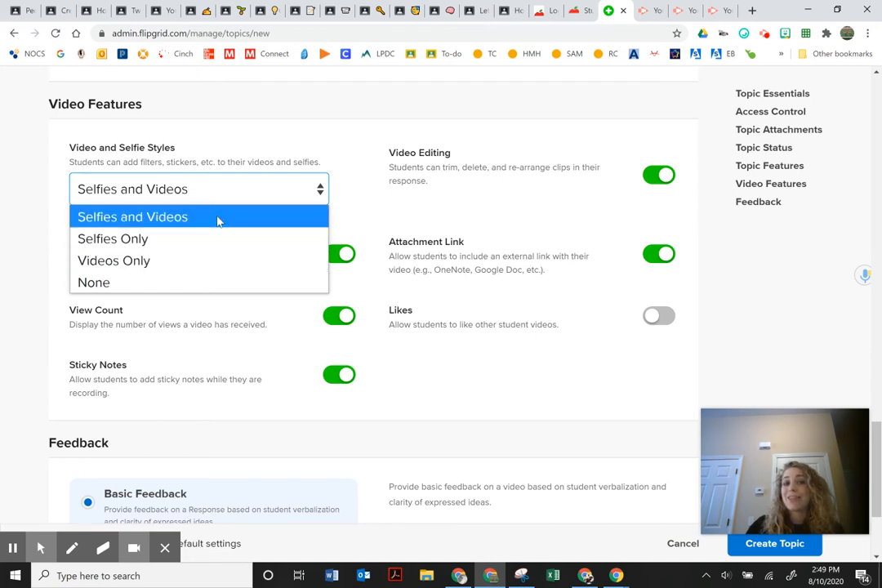
{"action": "left_click", "coordinate": [346, 200]}
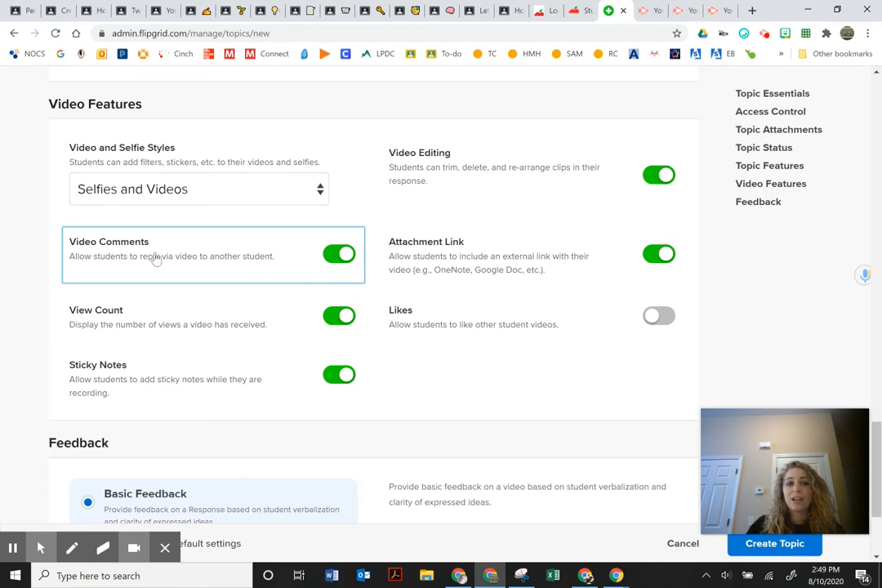
{"action": "left_click", "coordinate": [332, 259]}
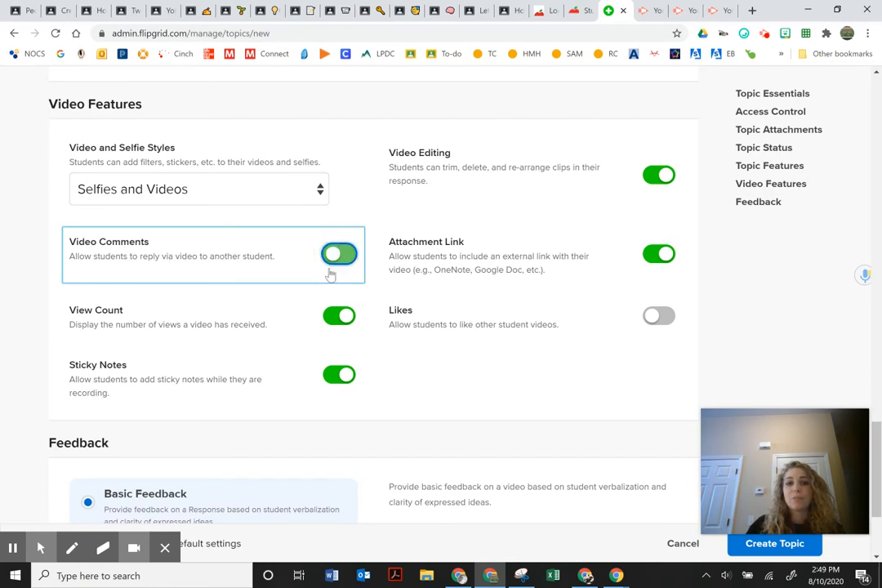
{"action": "left_click", "coordinate": [337, 319]}
{"action": "left_click", "coordinate": [336, 382]}
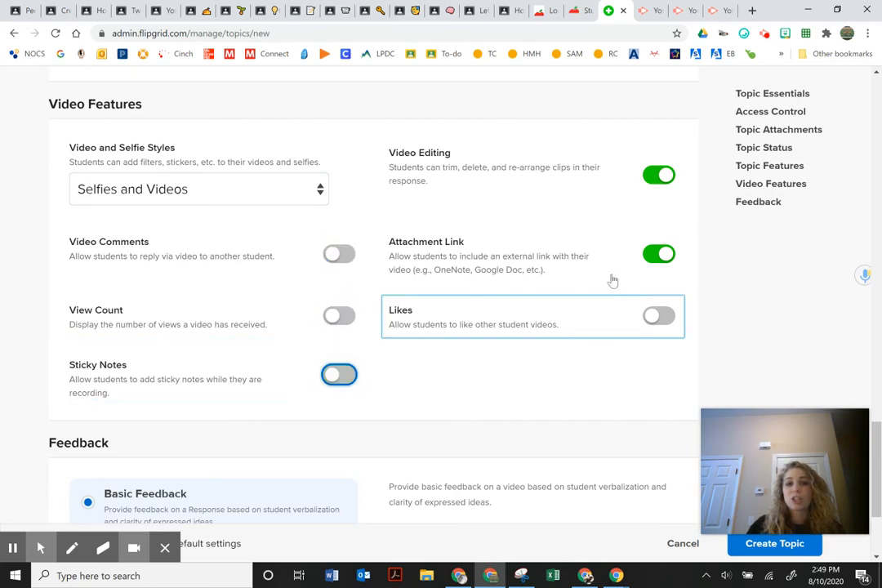
{"action": "left_click", "coordinate": [650, 245]}
{"action": "left_click", "coordinate": [653, 176]}
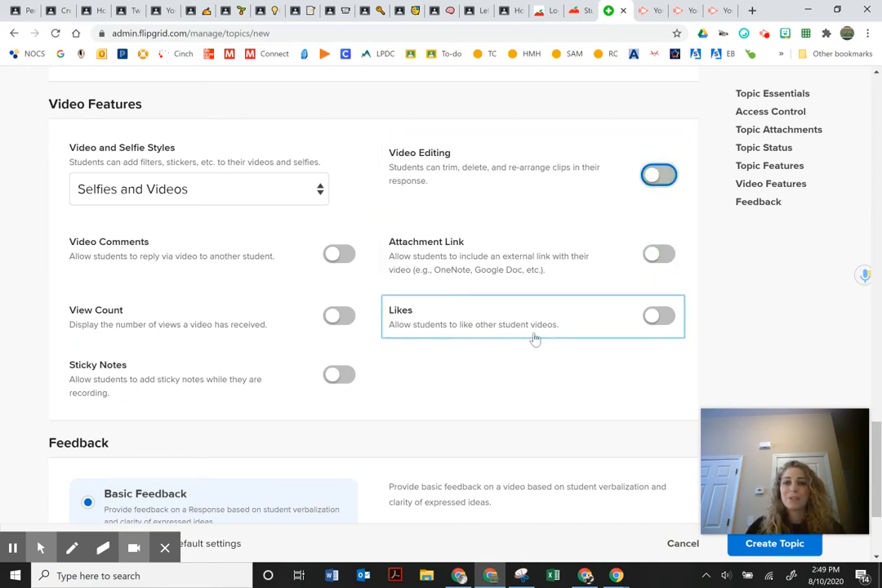
{"action": "scroll", "coordinate": [533, 338], "scroll_direction": "down", "scroll_amount": 3}
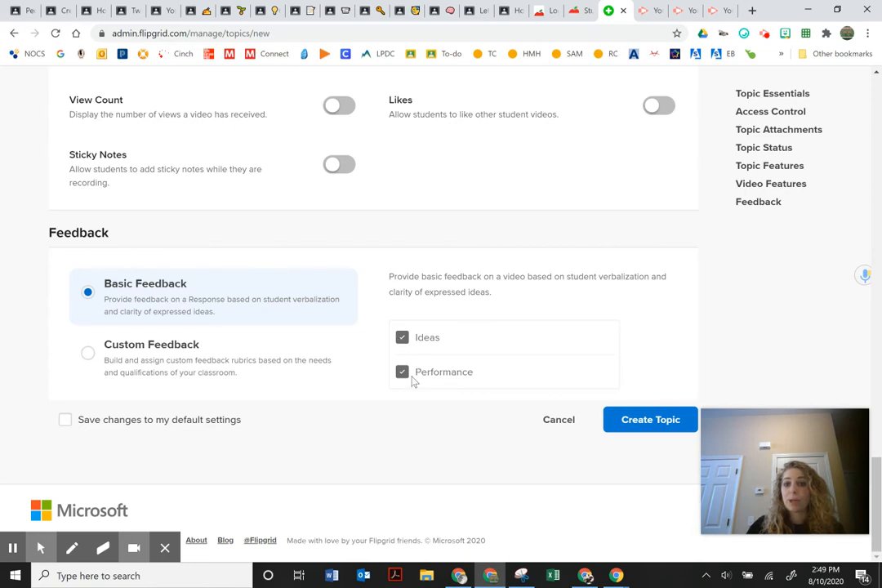
Choose Custom Feedback and create the 'What did you think?' topic.
{"action": "left_click", "coordinate": [158, 360]}
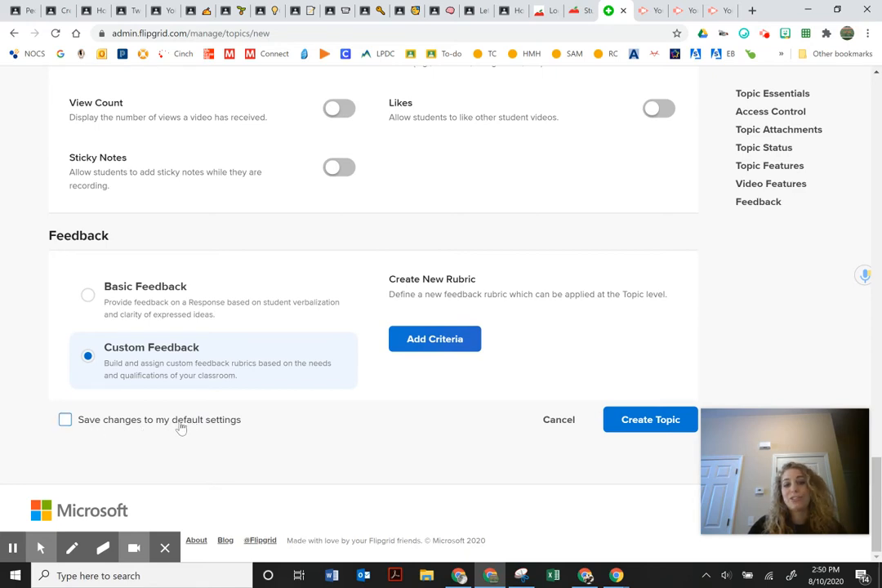
{"action": "left_click", "coordinate": [652, 421]}
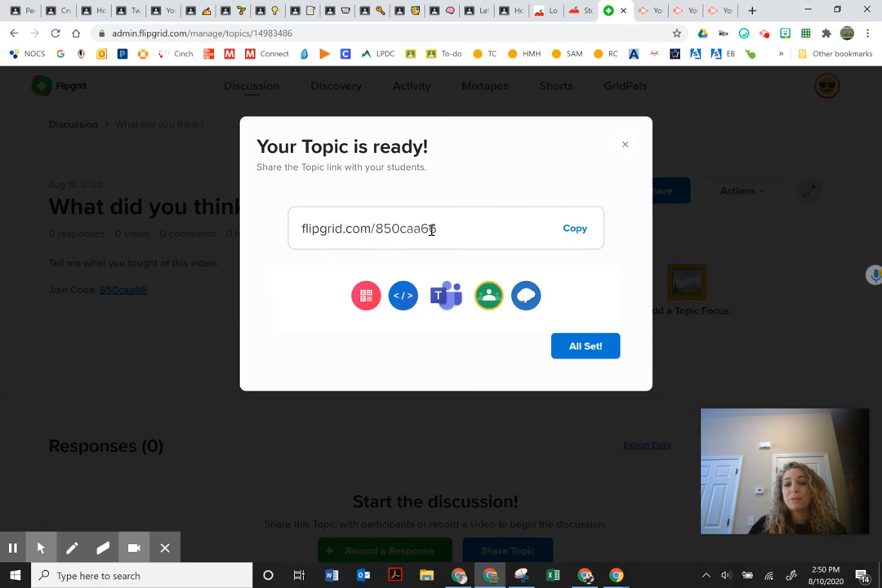
{"action": "left_click", "coordinate": [305, 237]}
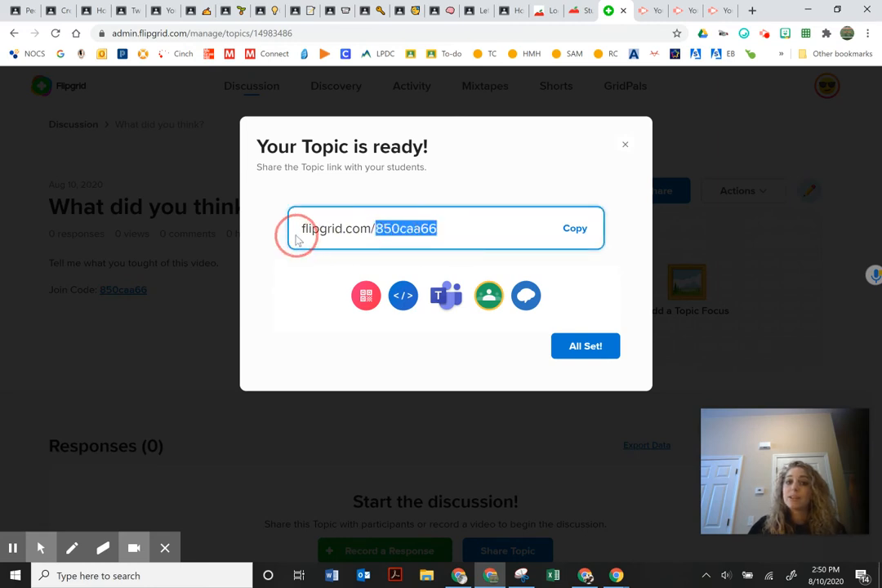
{"action": "left_click", "coordinate": [570, 230]}
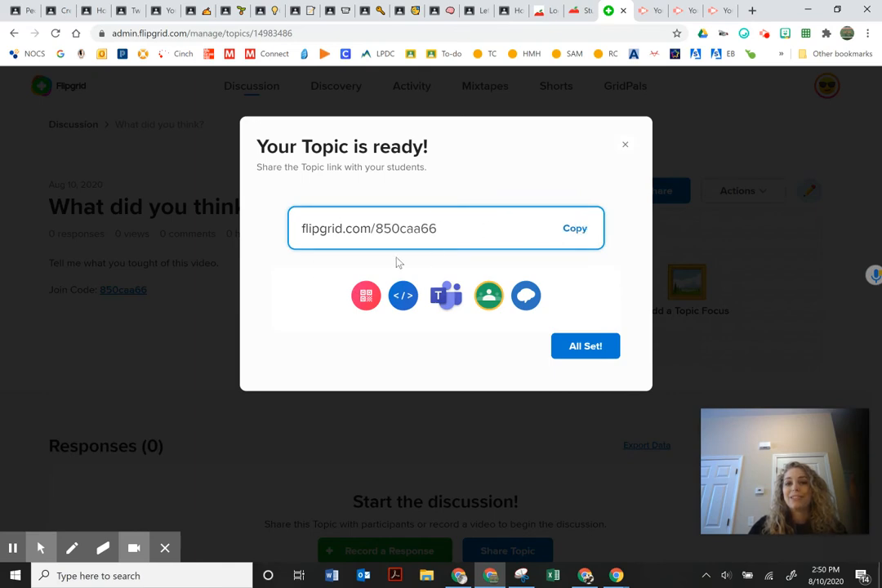
{"action": "left_click", "coordinate": [624, 144]}
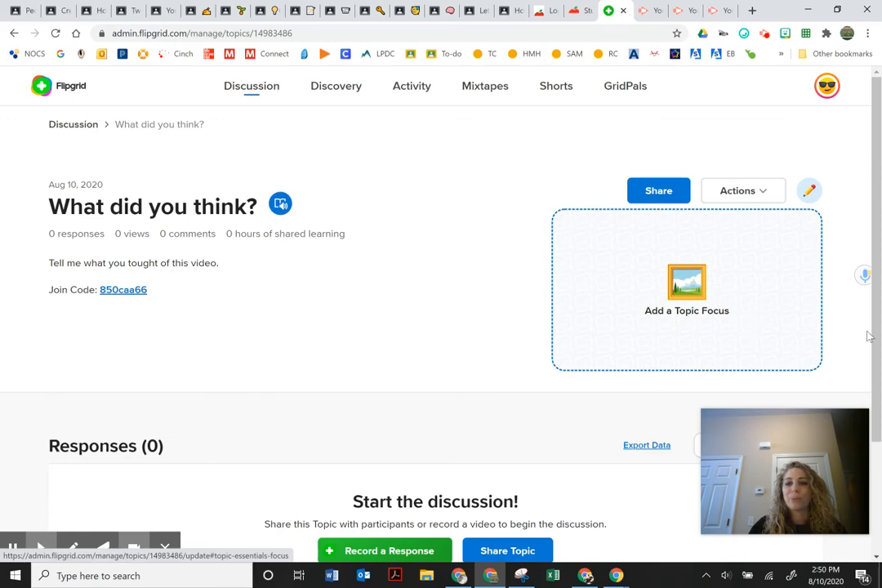
Return to the Discussion list, now showing five topics with 'What did you think?' at the top.
{"action": "scroll", "coordinate": [829, 339], "scroll_direction": "down", "scroll_amount": 2}
{"action": "scroll", "coordinate": [774, 329], "scroll_direction": "up", "scroll_amount": 2}
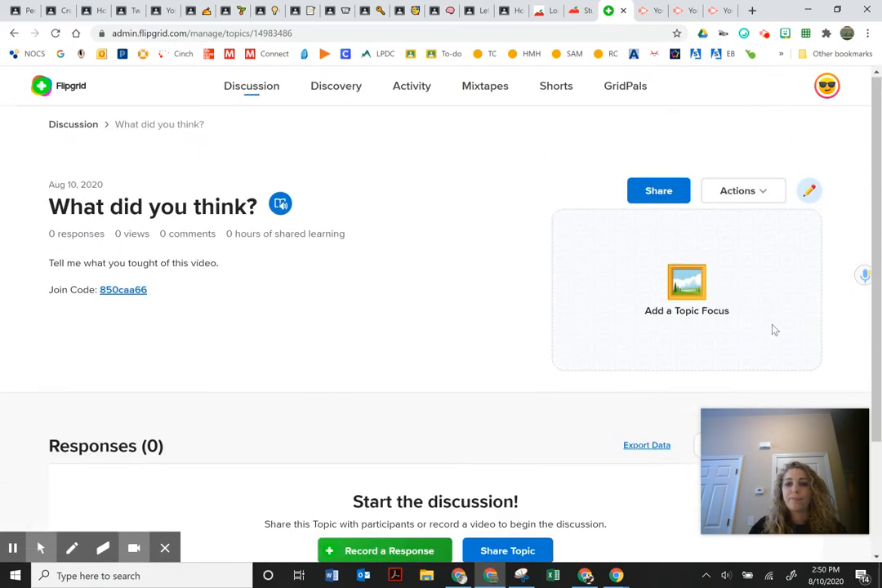
{"action": "left_click", "coordinate": [66, 92]}
{"action": "scroll", "coordinate": [291, 246], "scroll_direction": "down", "scroll_amount": 3}
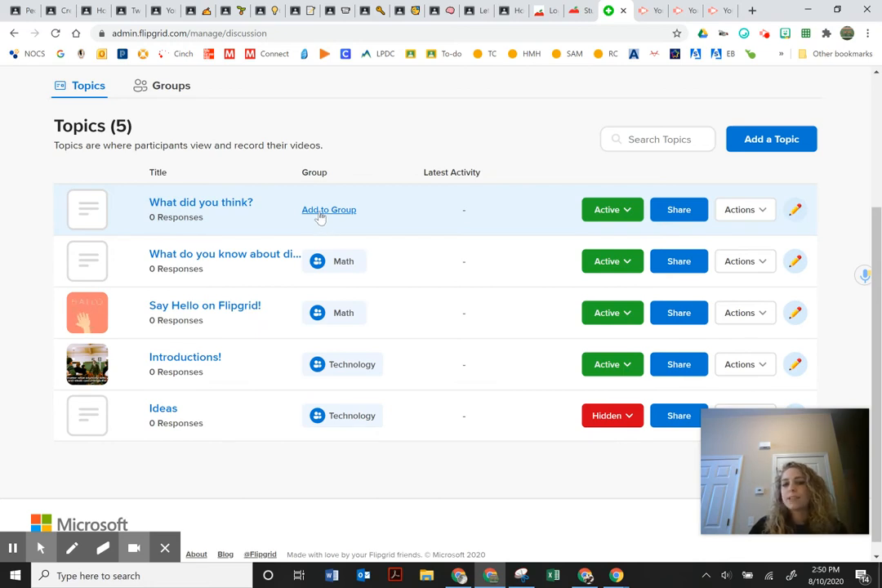
{"action": "scroll", "coordinate": [318, 219], "scroll_direction": "down", "scroll_amount": 1}
{"action": "scroll", "coordinate": [319, 219], "scroll_direction": "up", "scroll_amount": 3}
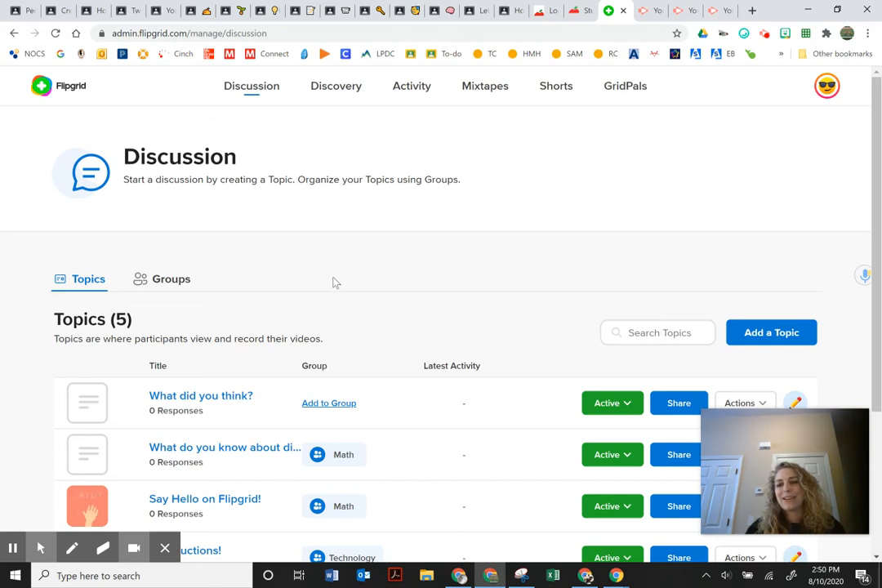
{"action": "scroll", "coordinate": [331, 281], "scroll_direction": "down", "scroll_amount": 1}
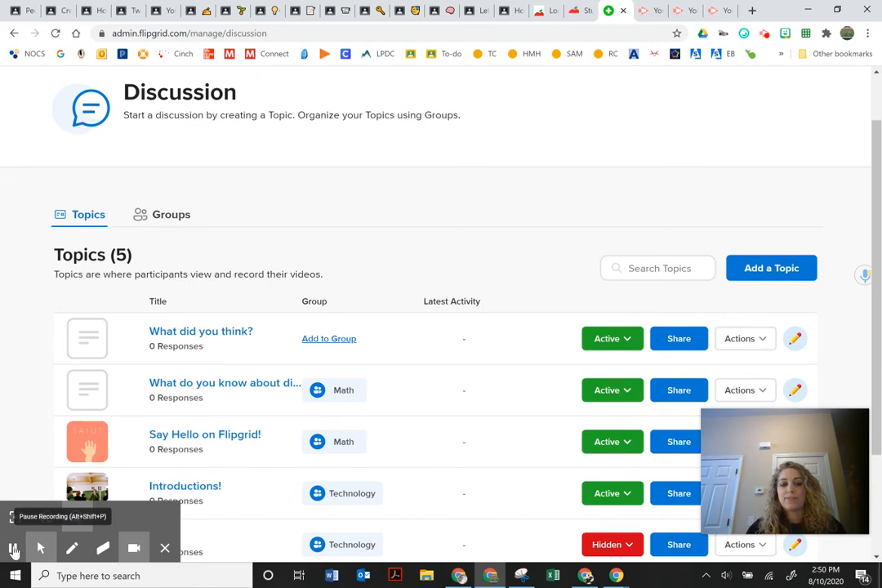
{"action": "left_click", "coordinate": [12, 549]}
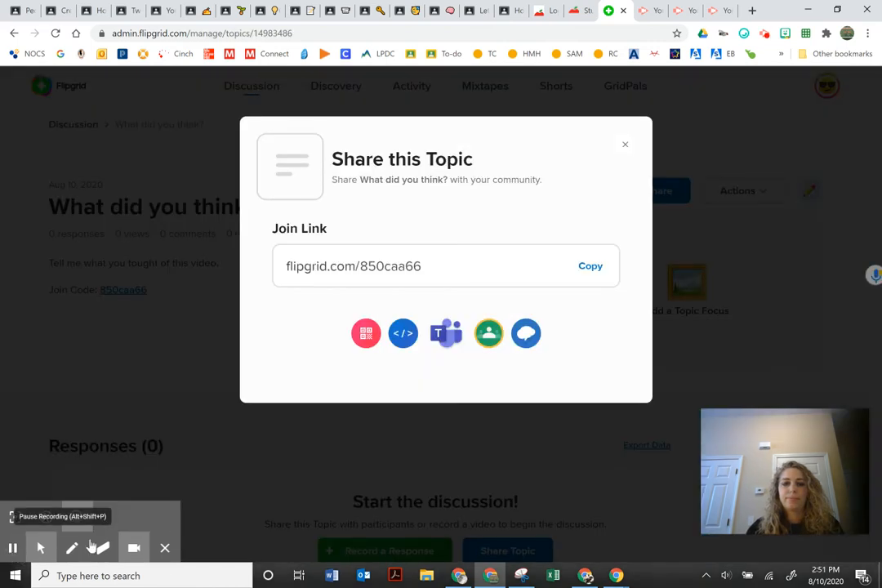
{"action": "left_click", "coordinate": [581, 577]}
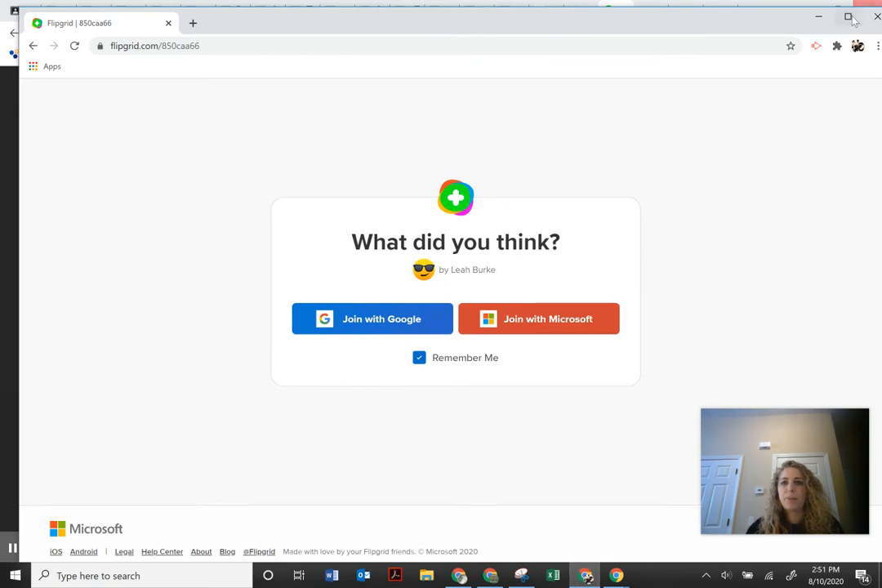
{"action": "mouse_move", "coordinate": [664, 36]}
{"action": "left_mouse_down"}
{"action": "mouse_move", "coordinate": [640, 32]}
{"action": "mouse_move", "coordinate": [656, 28]}
{"action": "left_mouse_up"}
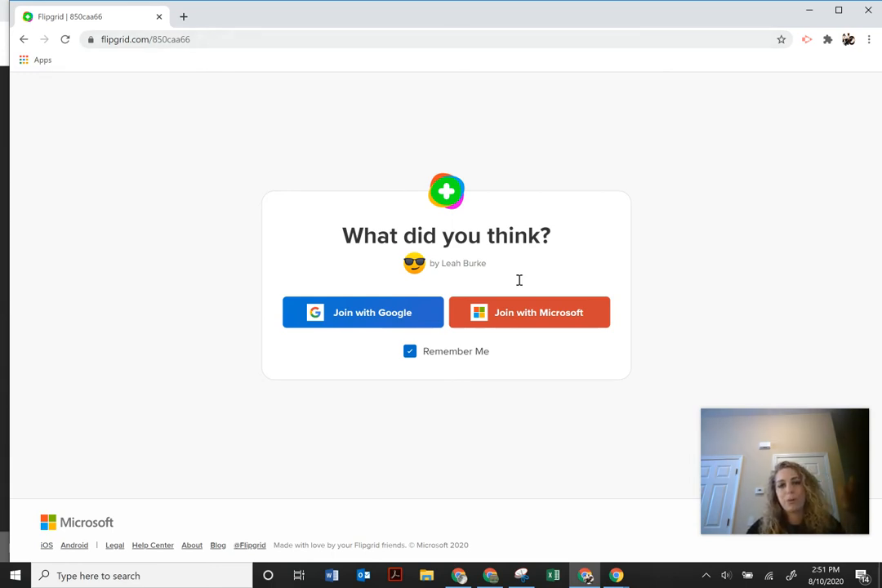
{"action": "left_click_drag", "start_coordinate": [351, 232], "coordinate": [314, 237]}
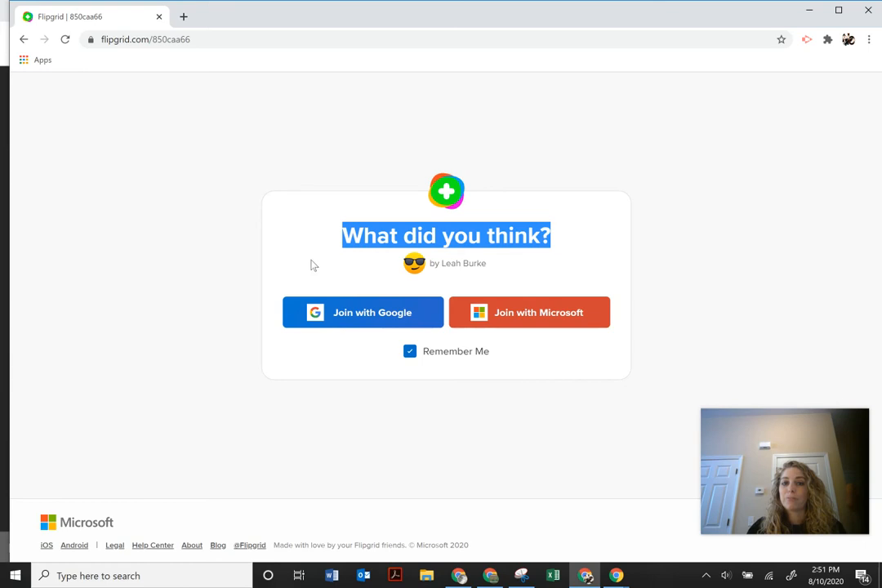
{"action": "left_click", "coordinate": [343, 327]}
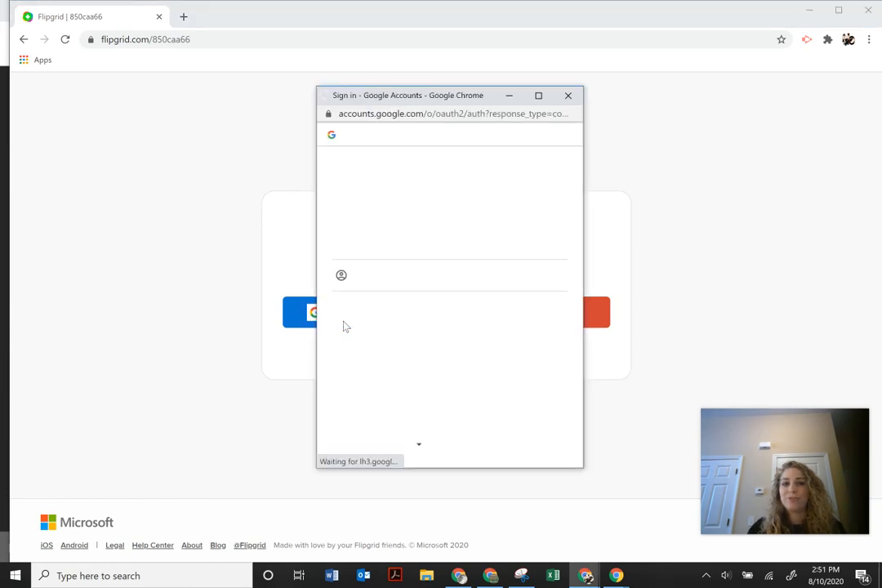
Sign in with the student's Google account and open the Record a Response recorder.
{"action": "left_click", "coordinate": [351, 239]}
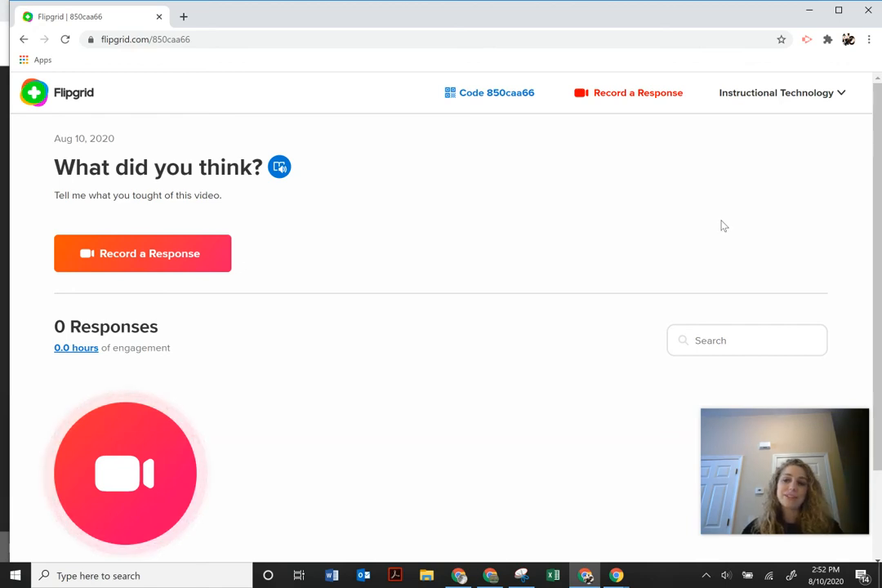
{"action": "scroll", "coordinate": [722, 226], "scroll_direction": "down", "scroll_amount": 1}
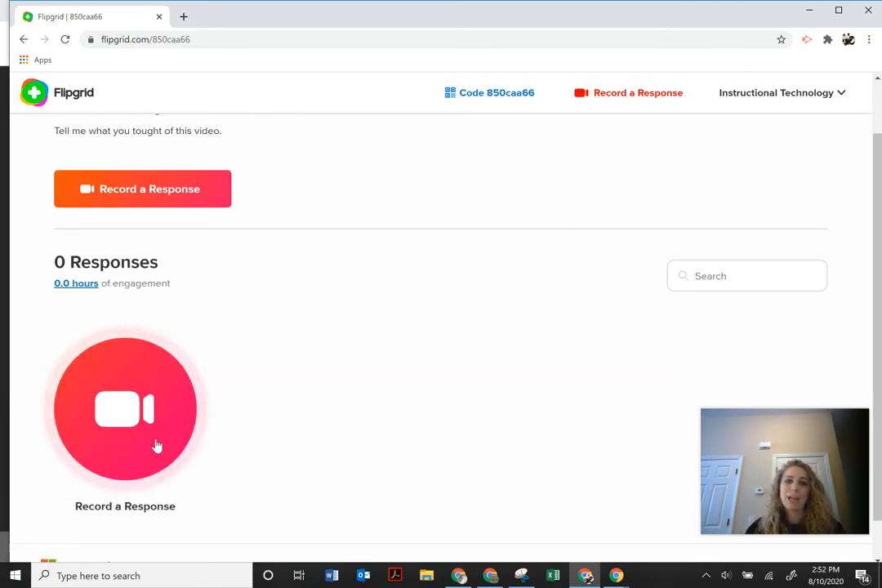
{"action": "scroll", "coordinate": [148, 439], "scroll_direction": "down", "scroll_amount": 1}
{"action": "scroll", "coordinate": [149, 439], "scroll_direction": "down", "scroll_amount": 1}
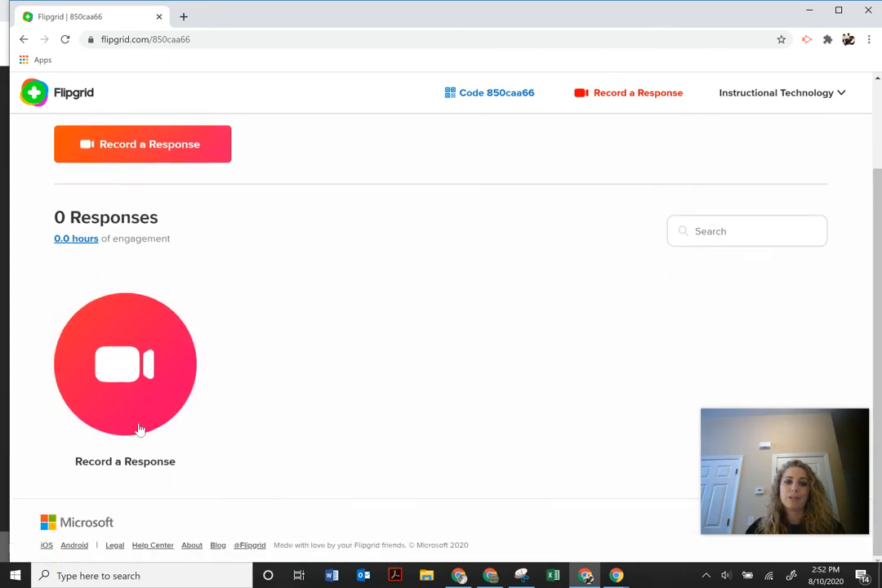
{"action": "left_click", "coordinate": [117, 366]}
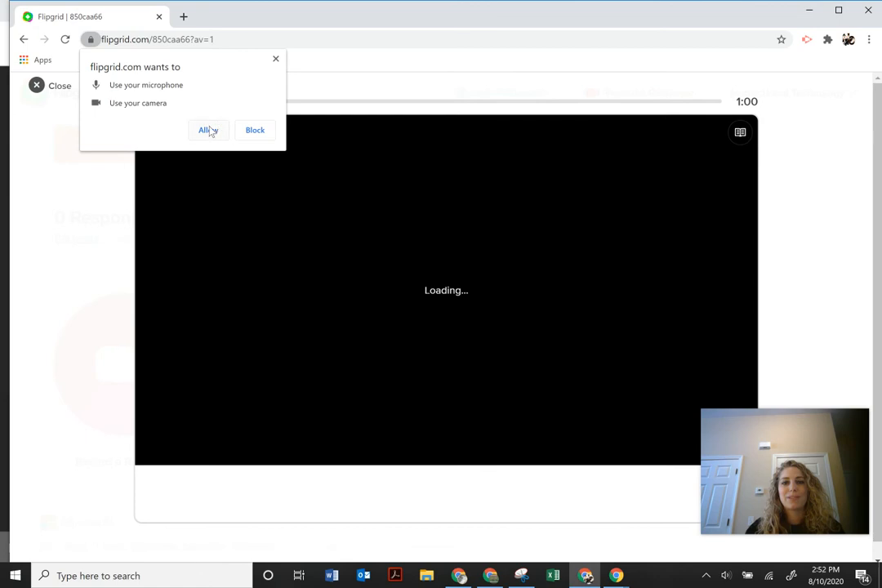
Allow camera and microphone, dismiss the tip, and start recording the 1-minute video response.
{"action": "left_click", "coordinate": [208, 130]}
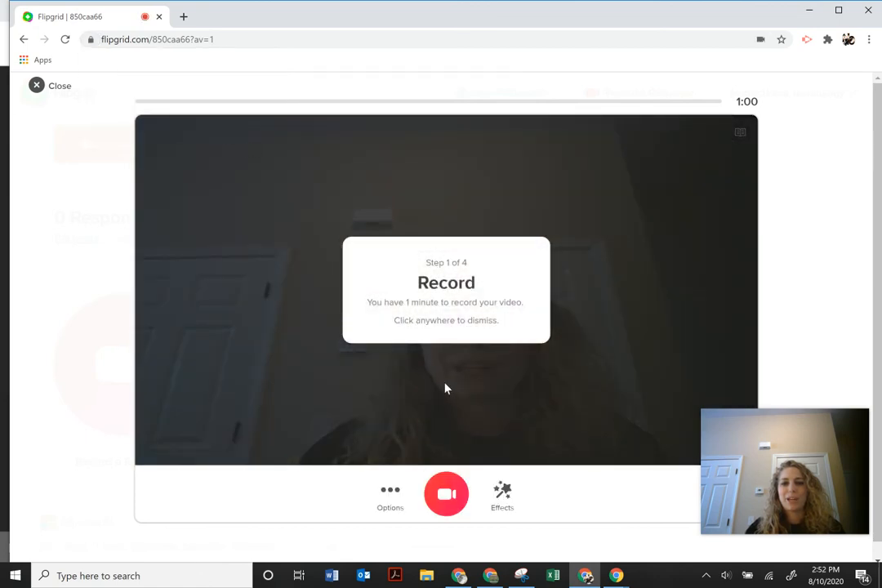
{"action": "left_click", "coordinate": [445, 389]}
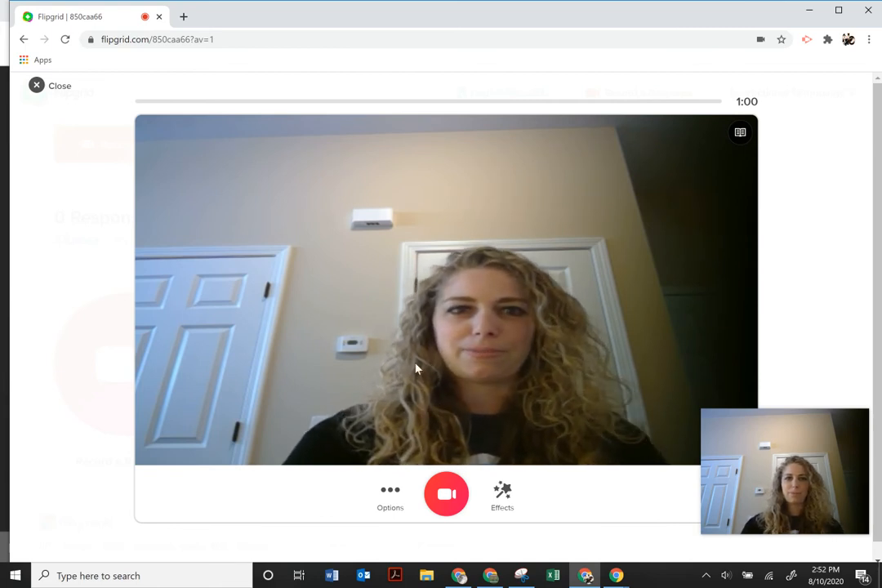
{"action": "left_click", "coordinate": [441, 498]}
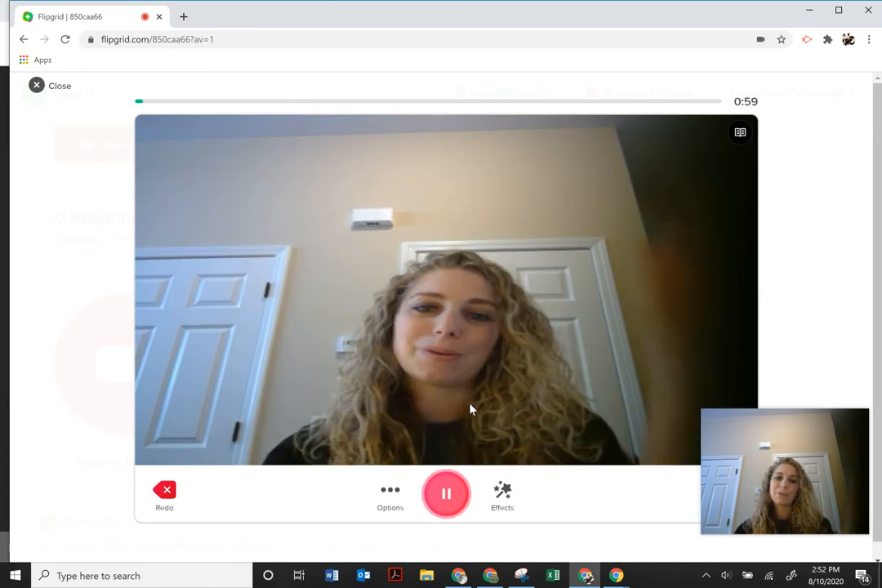
{"action": "left_click", "coordinate": [502, 493]}
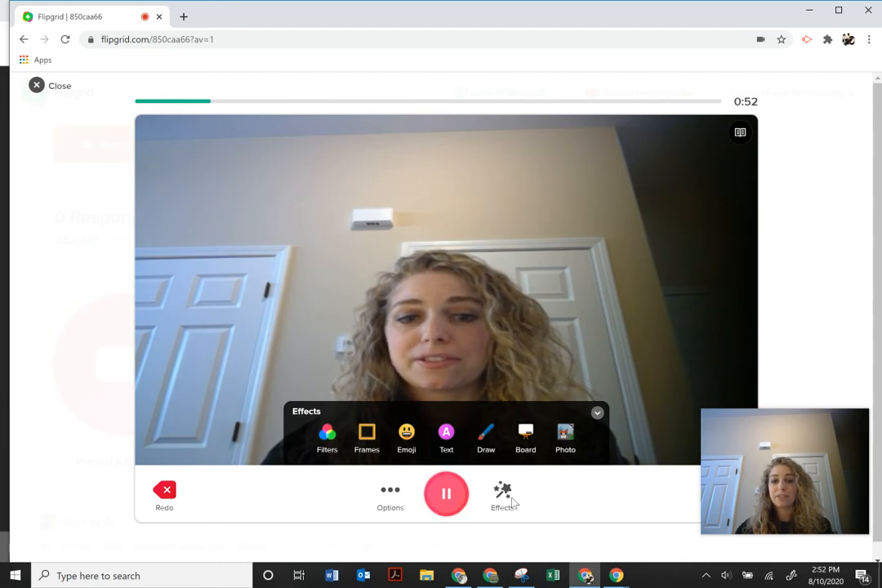
Tint the webcam video with the green colour filter.
{"action": "left_click", "coordinate": [327, 433]}
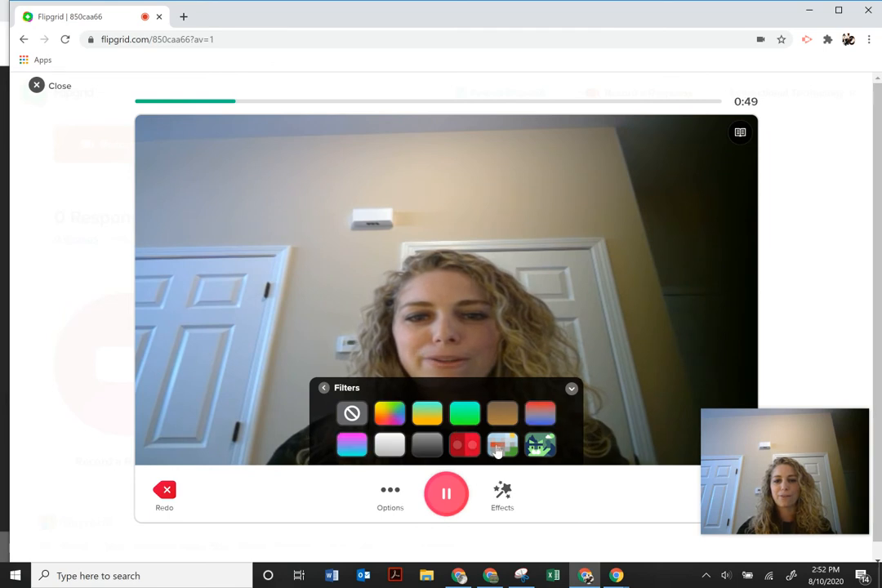
{"action": "left_click", "coordinate": [537, 444]}
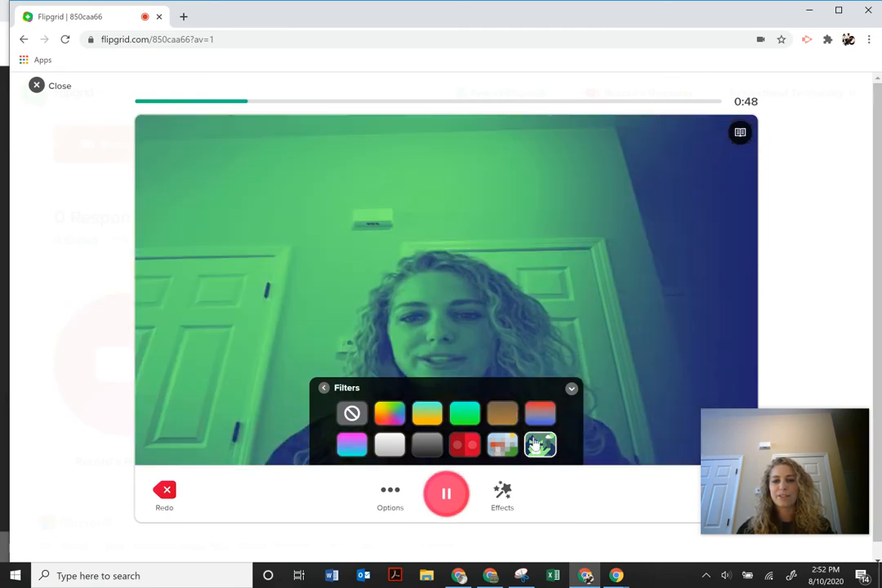
{"action": "left_click", "coordinate": [507, 490]}
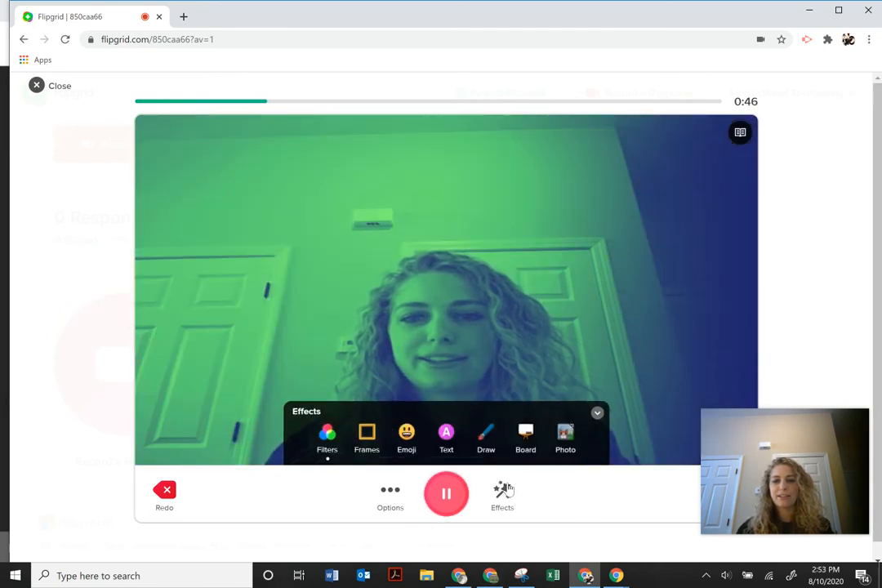
Add the dotted board in Split Screen beside the camera view.
{"action": "left_click", "coordinate": [524, 439]}
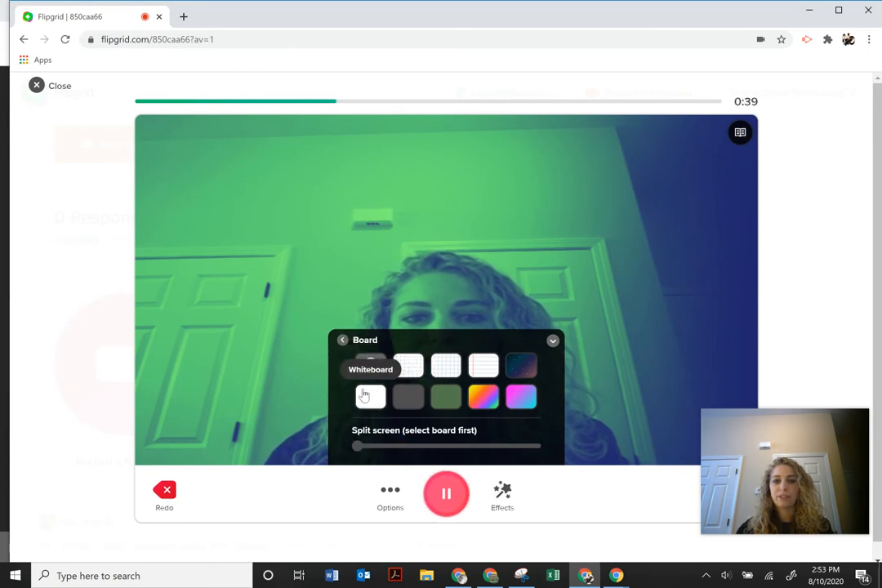
{"action": "left_click", "coordinate": [409, 377]}
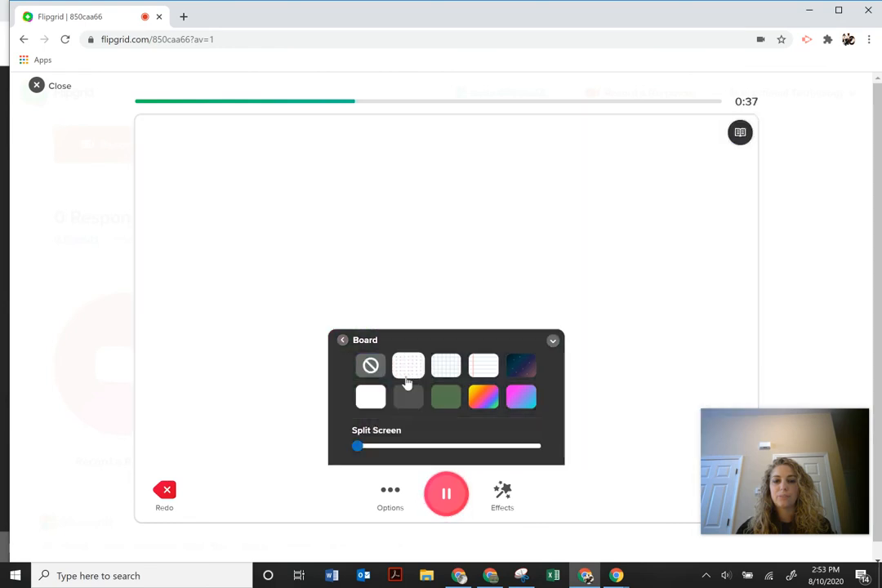
{"action": "left_click_drag", "start_coordinate": [357, 447], "coordinate": [448, 446]}
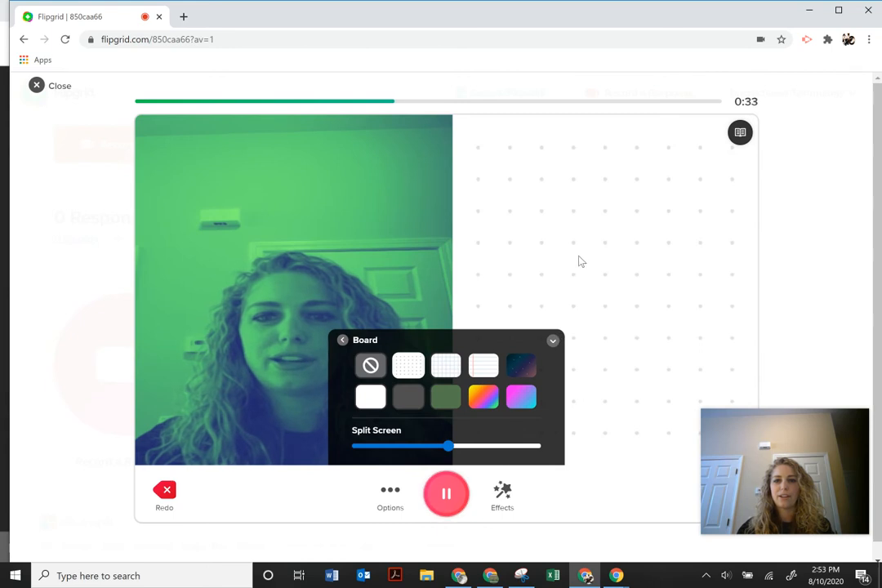
{"action": "left_click", "coordinate": [553, 340]}
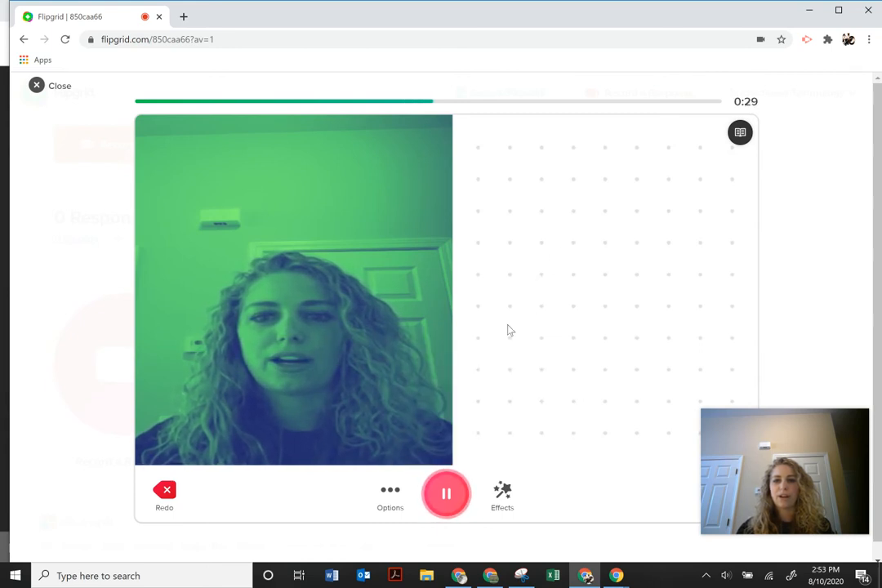
{"action": "left_click", "coordinate": [504, 496]}
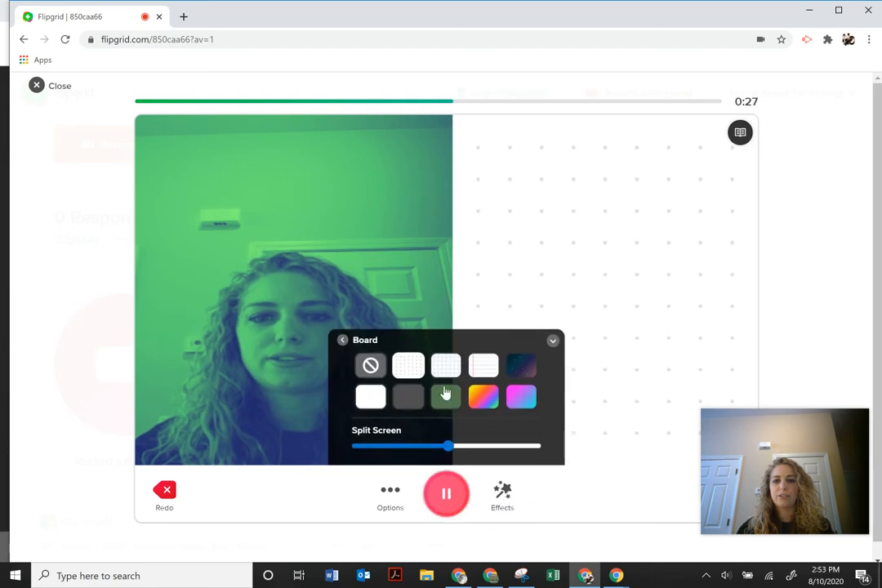
{"action": "left_click", "coordinate": [344, 341]}
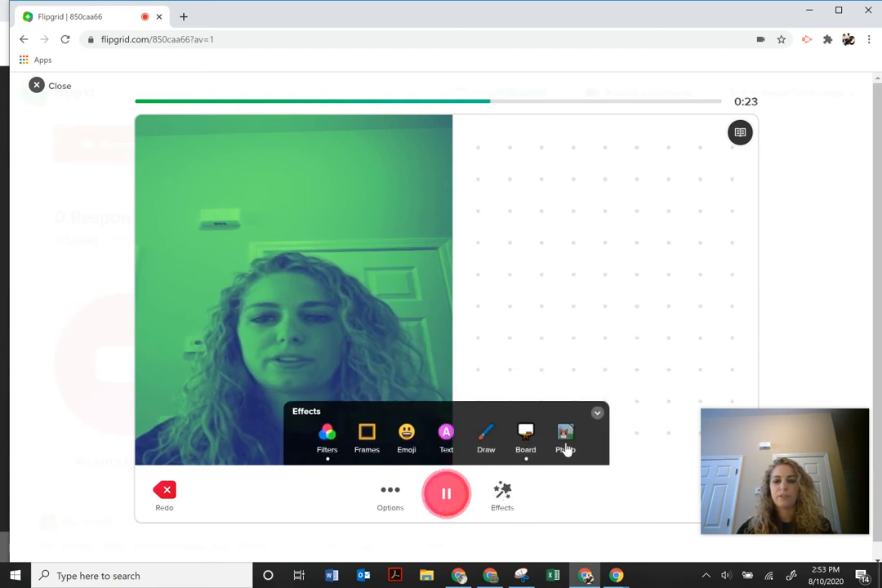
Draw a cyan box on the dotted board while the 1-minute recording runs out.
{"action": "left_click", "coordinate": [486, 433]}
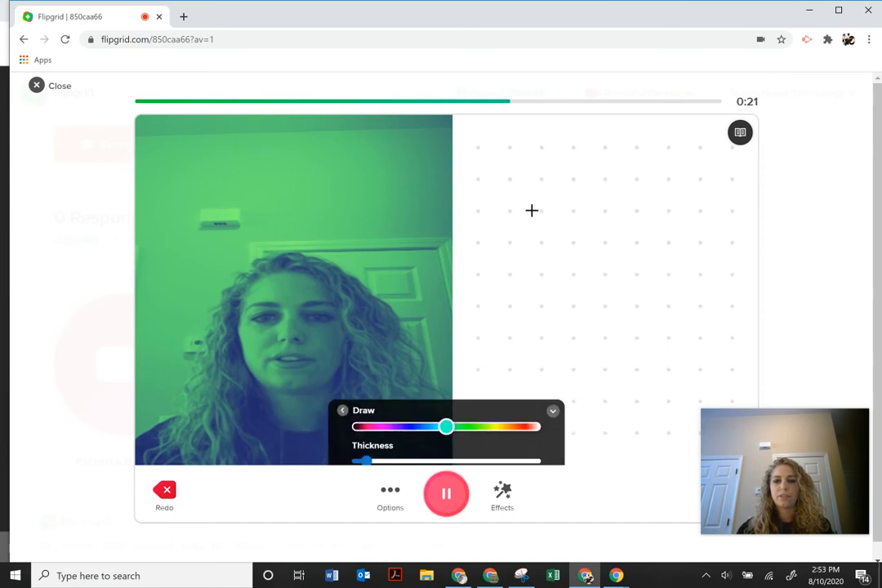
{"action": "mouse_move", "coordinate": [512, 211]}
{"action": "left_mouse_down"}
{"action": "mouse_move", "coordinate": [646, 211]}
{"action": "mouse_move", "coordinate": [641, 315]}
{"action": "mouse_move", "coordinate": [548, 349]}
{"action": "mouse_move", "coordinate": [513, 341]}
{"action": "mouse_move", "coordinate": [503, 279]}
{"action": "mouse_move", "coordinate": [513, 211]}
{"action": "left_mouse_up"}
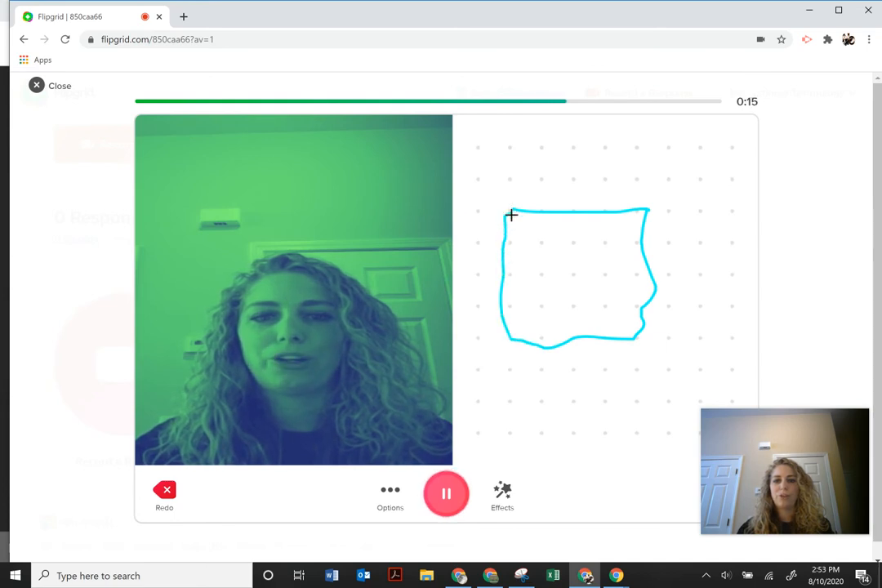
{"action": "left_click", "coordinate": [503, 492]}
{"action": "left_click", "coordinate": [504, 495]}
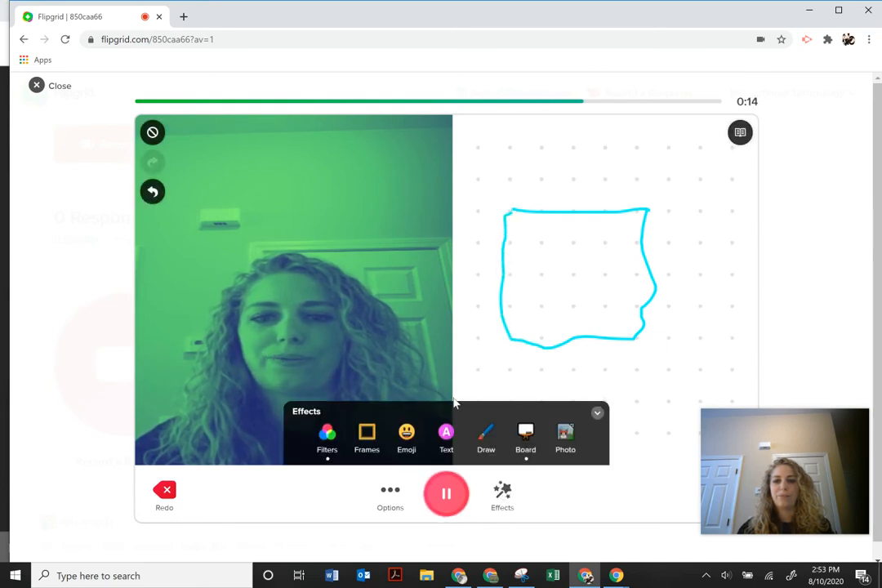
{"action": "left_click", "coordinate": [525, 440]}
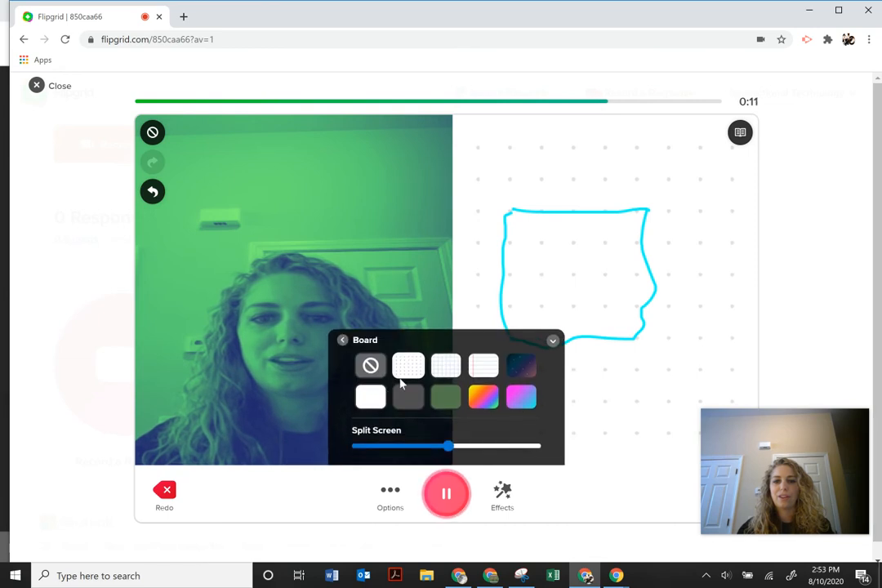
{"action": "scroll", "coordinate": [426, 392], "scroll_direction": "down", "scroll_amount": 1}
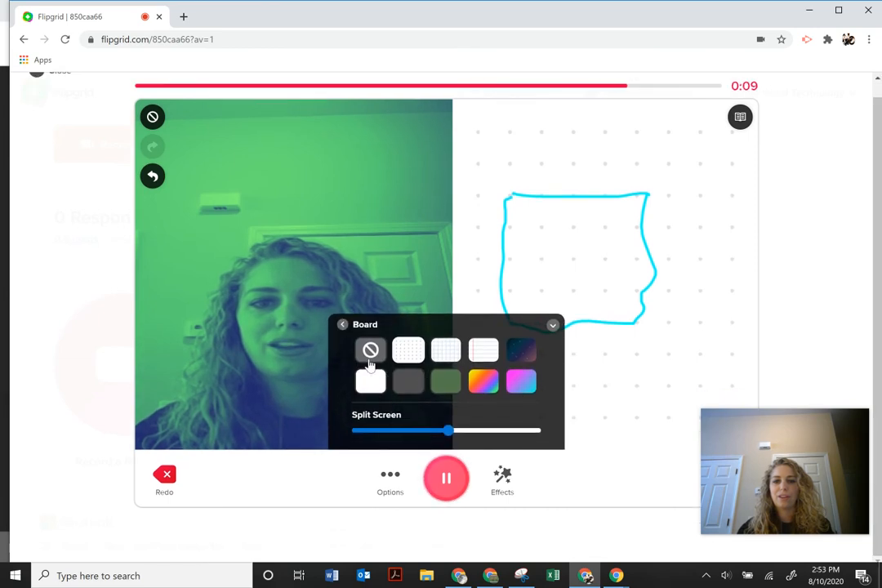
{"action": "left_click", "coordinate": [343, 325]}
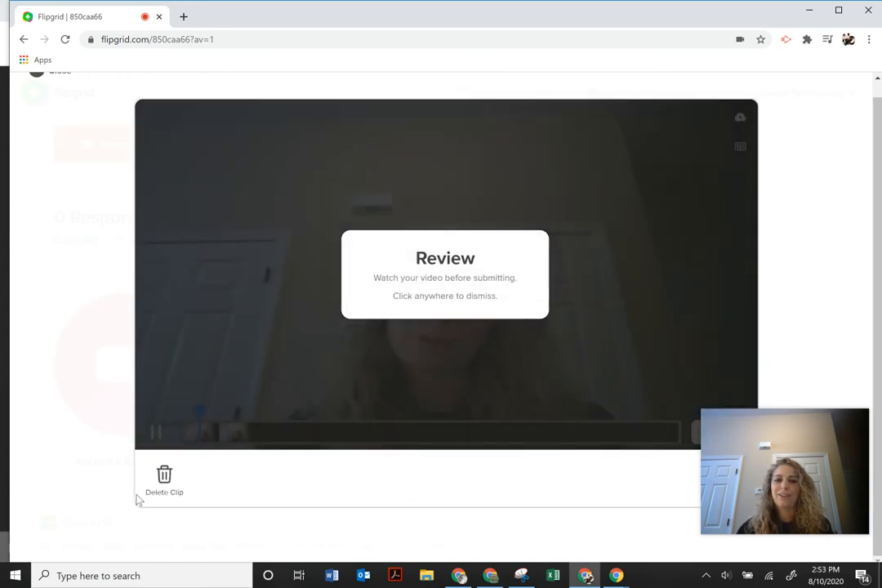
Dismiss the Review card and pause playback of the recorded clip.
{"action": "left_click", "coordinate": [660, 385]}
{"action": "left_click", "coordinate": [154, 445]}
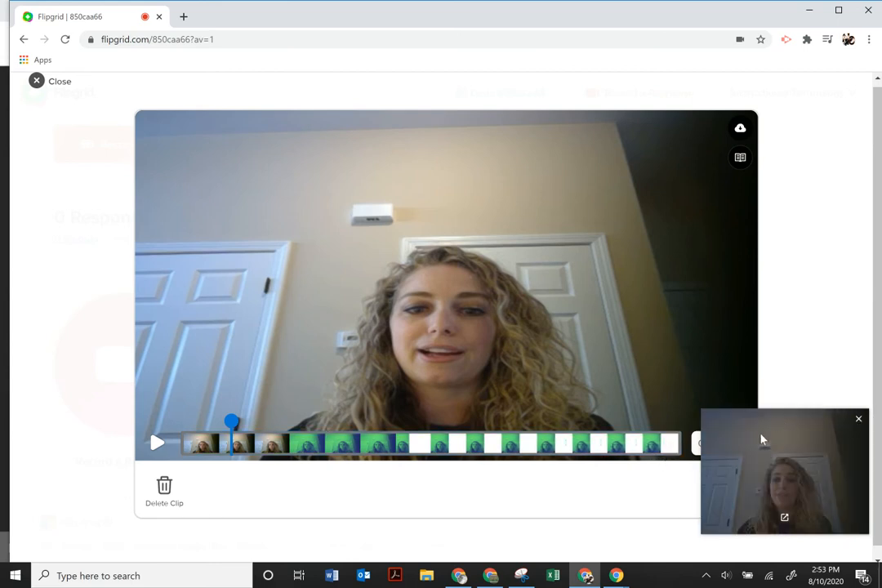
{"action": "left_click_drag", "start_coordinate": [762, 437], "coordinate": [735, 118]}
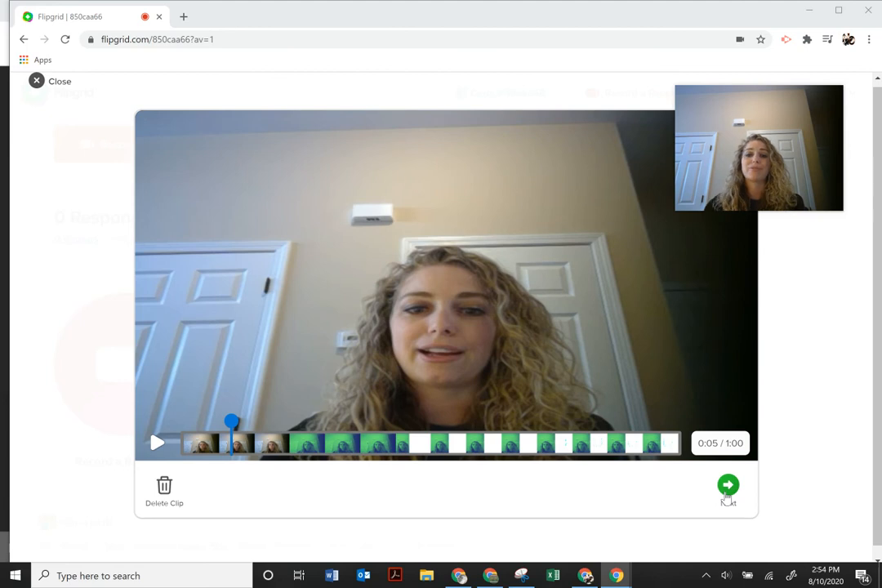
Capture a green-tinted selfie and advance to Step 4, Submit your video.
{"action": "left_click", "coordinate": [726, 494]}
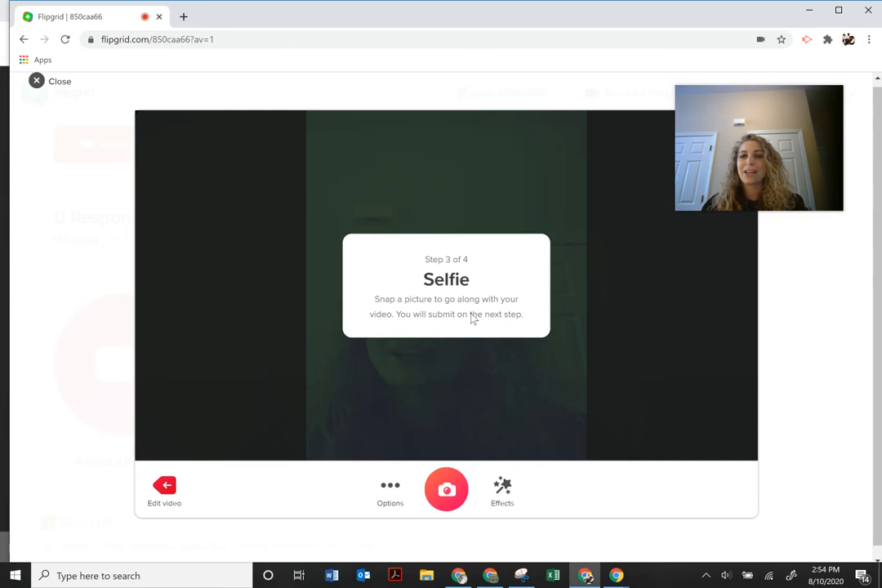
{"action": "left_click", "coordinate": [436, 496]}
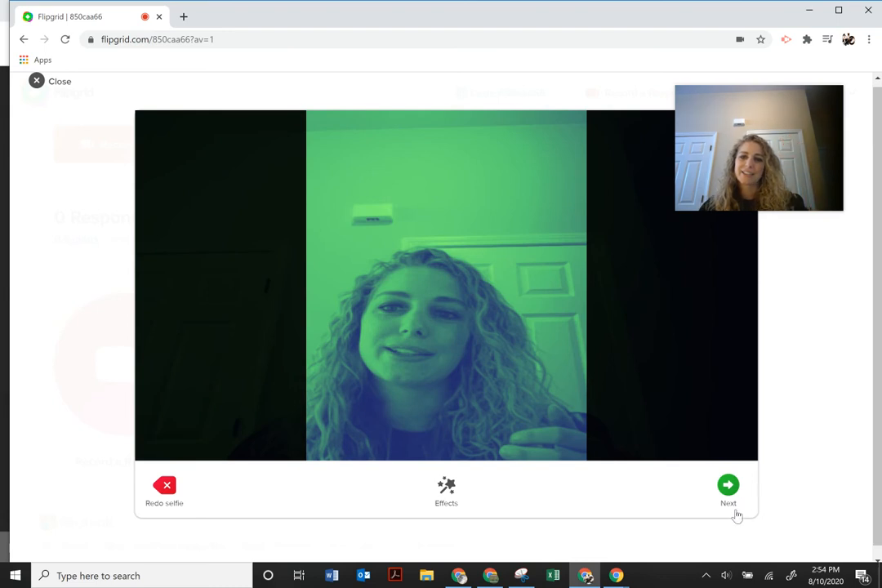
{"action": "left_click", "coordinate": [728, 485]}
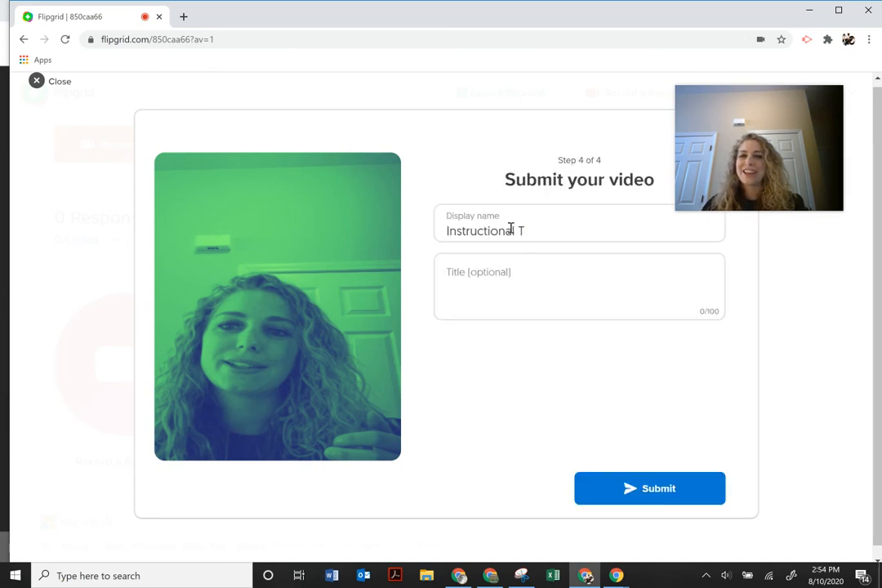
Replace the display name with 'Student Name', leaving the title empty.
{"action": "left_click_drag", "start_coordinate": [525, 231], "coordinate": [424, 234]}
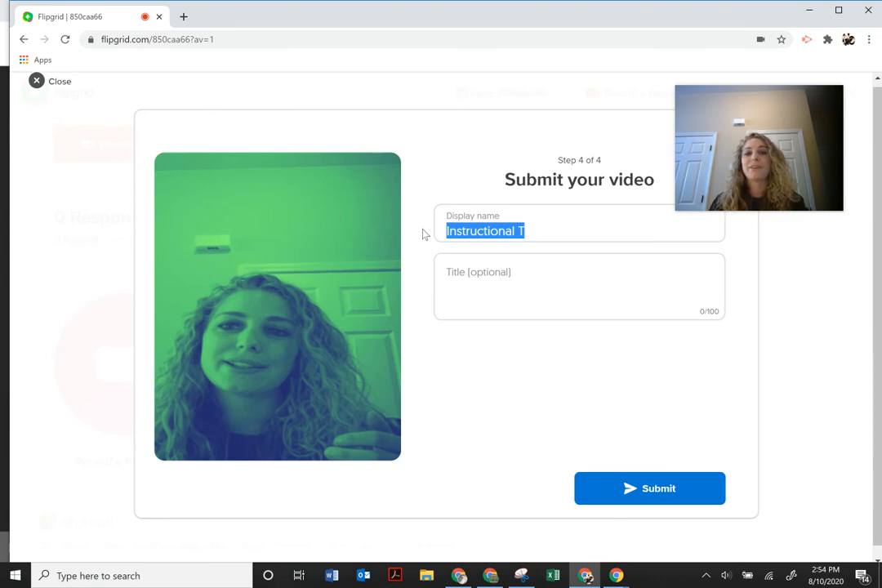
{"action": "type", "text": "St"}
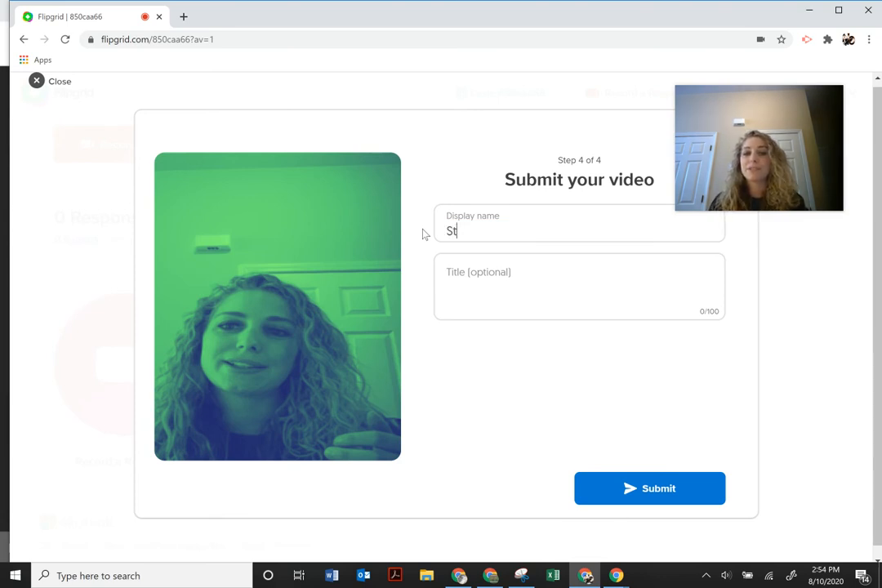
{"action": "type", "text": "udent Nam"}
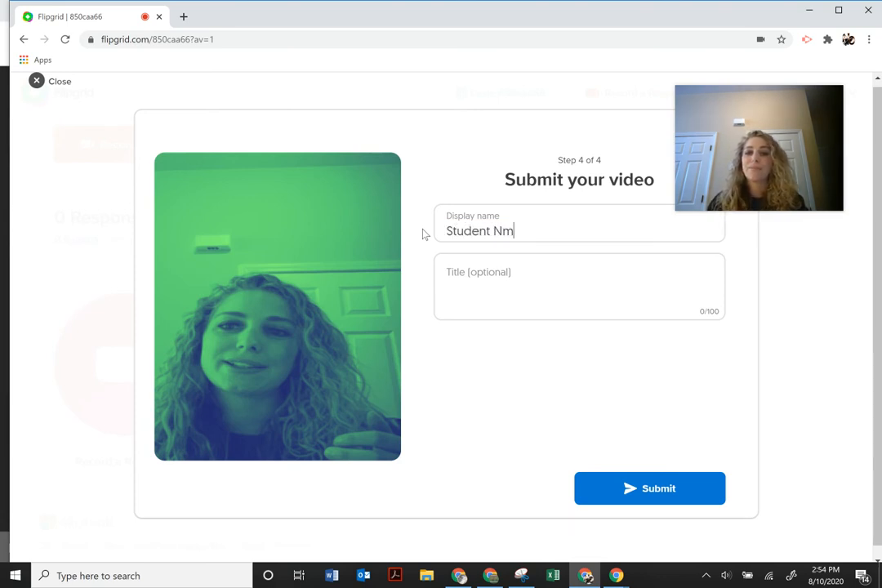
{"action": "key", "text": "BackSpace"}
{"action": "type", "text": "ame"}
{"action": "left_click", "coordinate": [496, 316]}
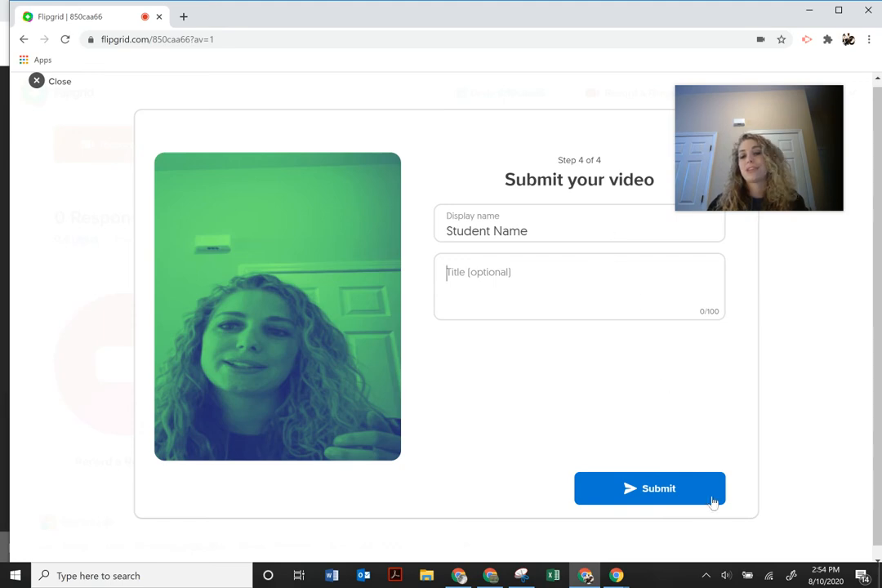
Submit the response, complete the success screen, and minimize the student window.
{"action": "left_click", "coordinate": [670, 499]}
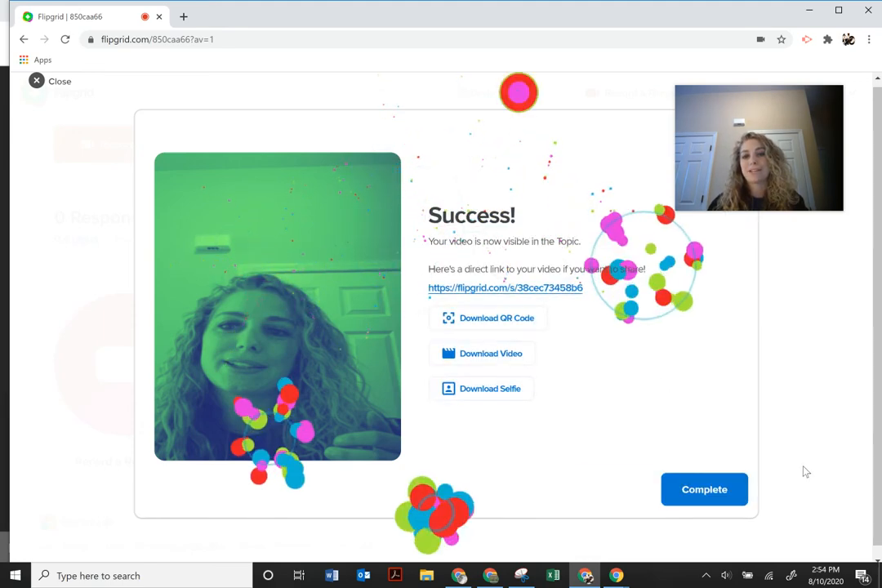
{"action": "left_click", "coordinate": [702, 495]}
{"action": "scroll", "coordinate": [492, 442], "scroll_direction": "up", "scroll_amount": 2}
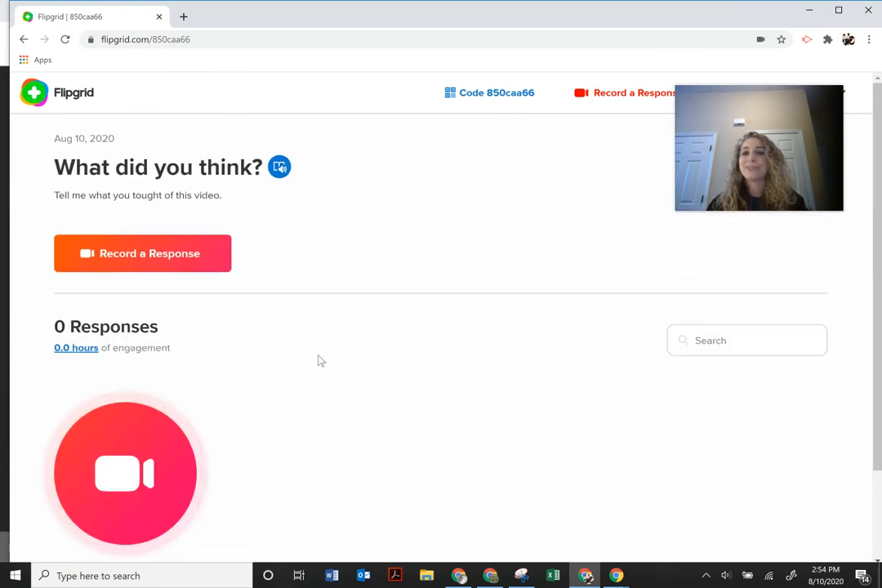
{"action": "scroll", "coordinate": [373, 390], "scroll_direction": "down", "scroll_amount": 2}
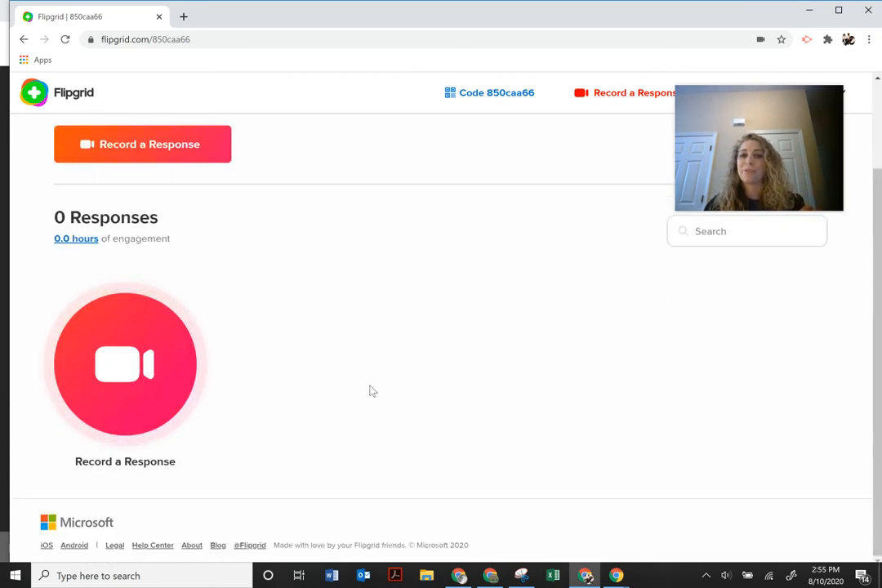
{"action": "scroll", "coordinate": [373, 391], "scroll_direction": "up", "scroll_amount": 2}
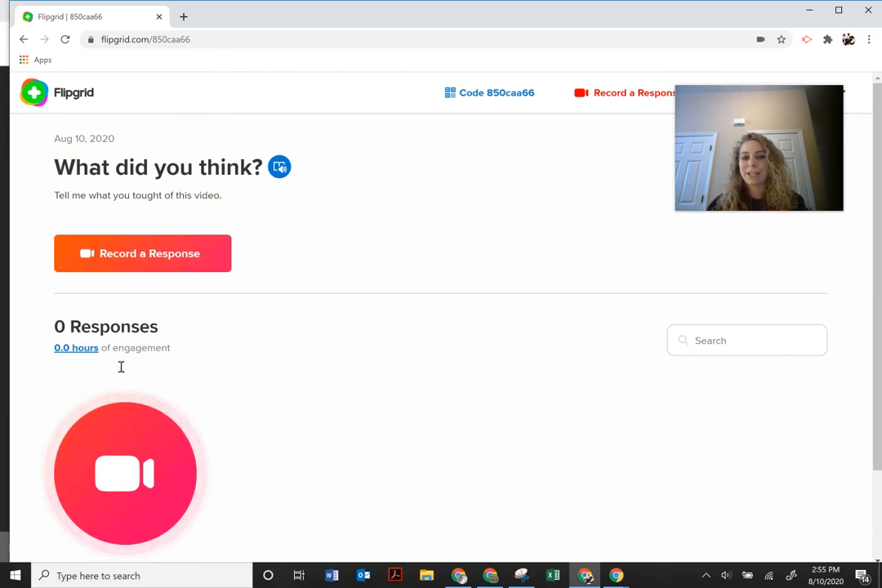
{"action": "left_click", "coordinate": [808, 10]}
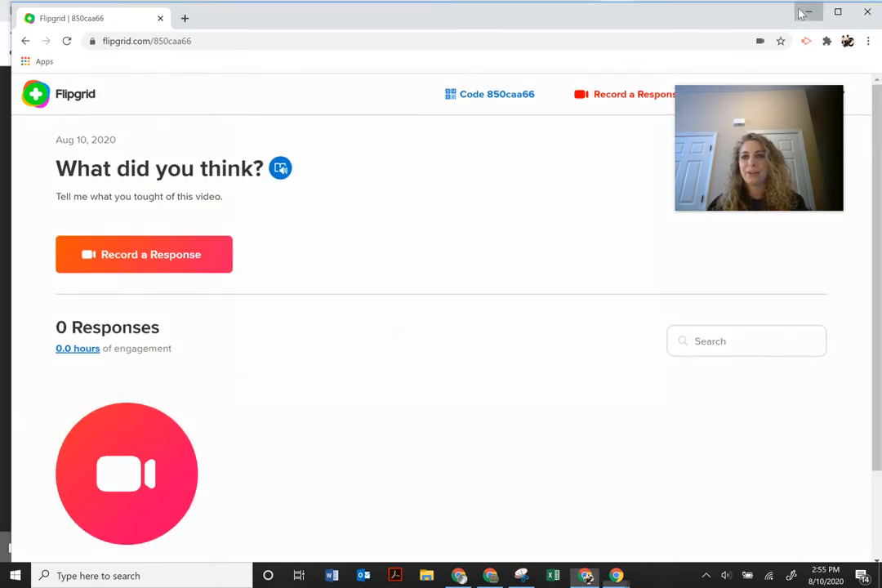
Close the Share dialog and reload the educator's 'What did you think?' topic page.
{"action": "left_click", "coordinate": [625, 144]}
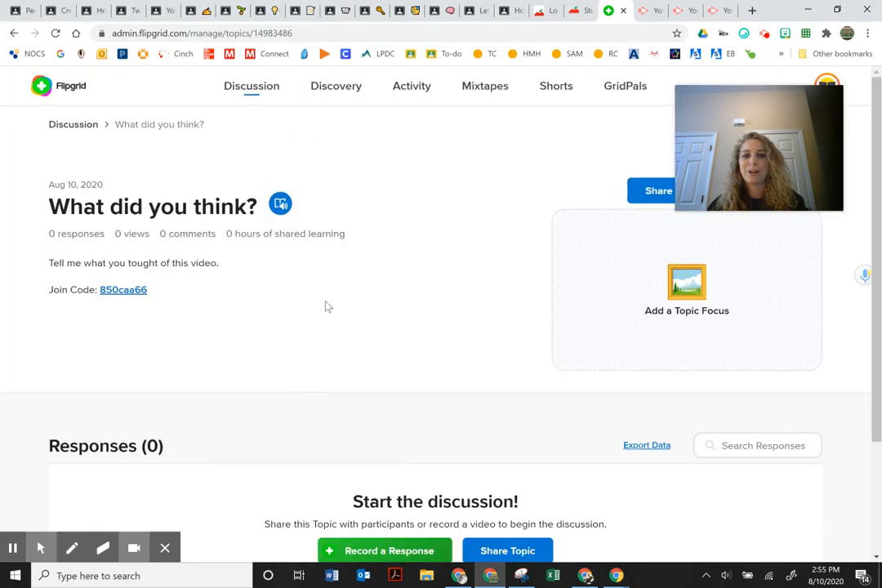
{"action": "scroll", "coordinate": [314, 343], "scroll_direction": "down", "scroll_amount": 1}
{"action": "scroll", "coordinate": [302, 384], "scroll_direction": "down", "scroll_amount": 1}
{"action": "scroll", "coordinate": [302, 380], "scroll_direction": "up", "scroll_amount": 2}
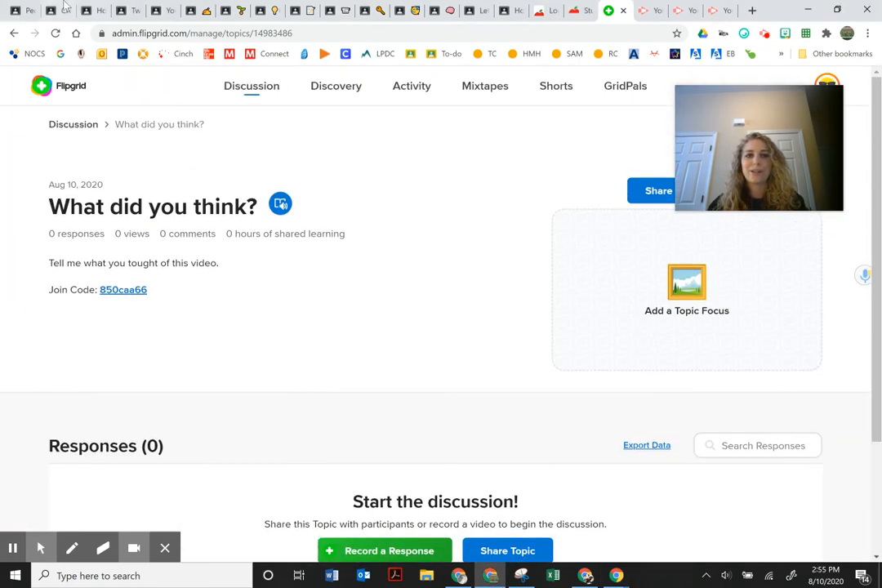
{"action": "left_click", "coordinate": [56, 33]}
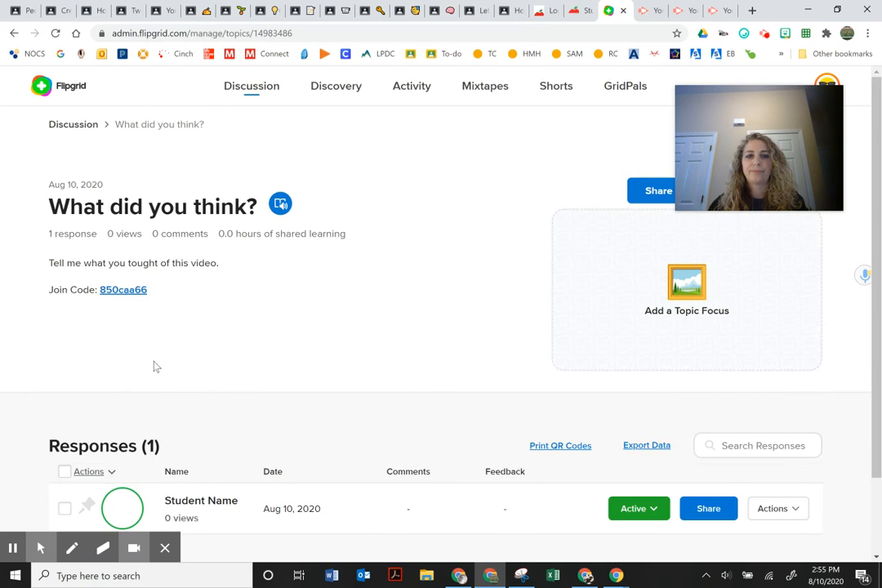
Open the Student Name response and pause its 1:00 video.
{"action": "scroll", "coordinate": [157, 367], "scroll_direction": "down", "scroll_amount": 2}
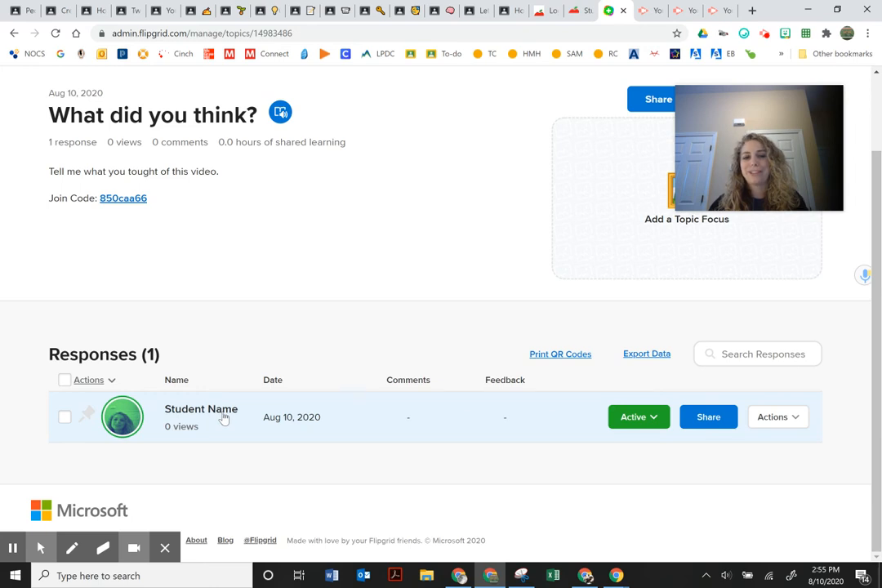
{"action": "left_click", "coordinate": [223, 418]}
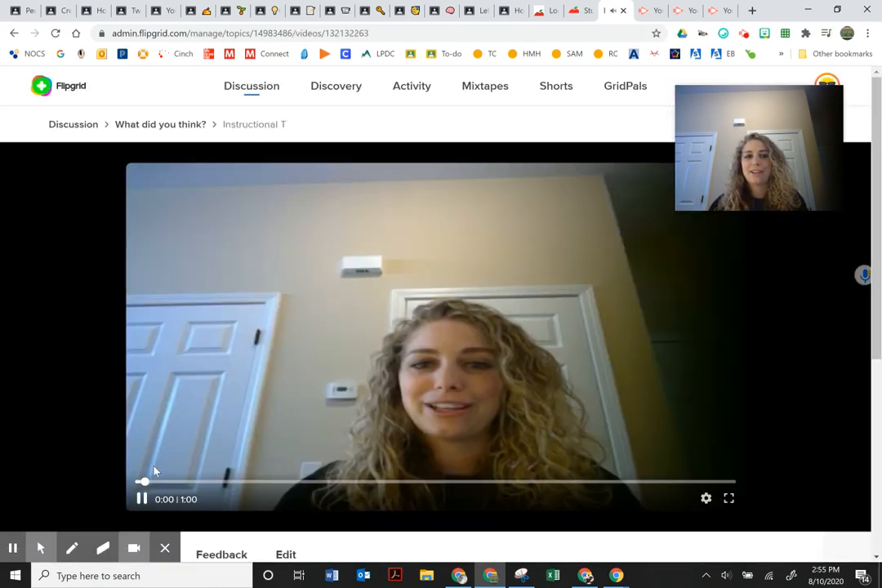
{"action": "left_click", "coordinate": [142, 499]}
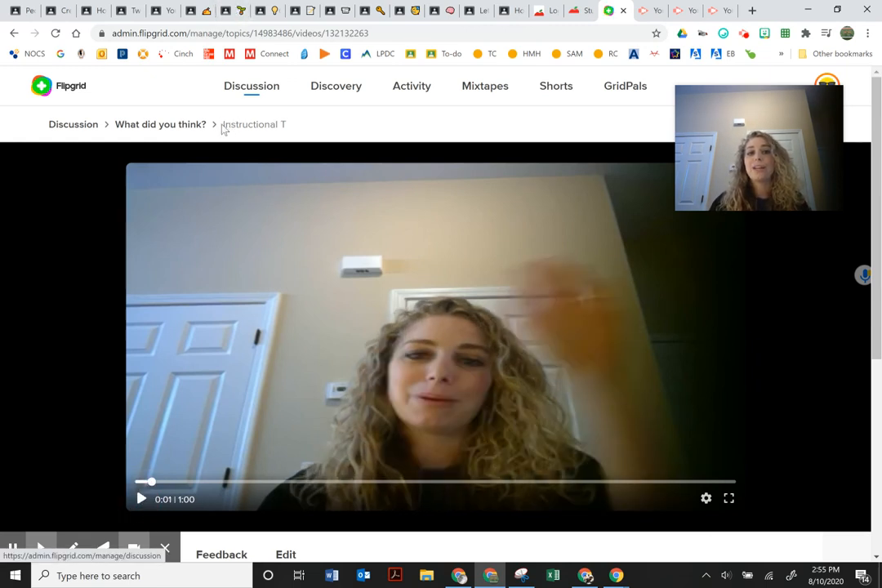
{"action": "mouse_move", "coordinate": [222, 124]}
{"action": "left_mouse_down"}
{"action": "mouse_move", "coordinate": [286, 127]}
{"action": "mouse_move", "coordinate": [256, 138]}
{"action": "mouse_move", "coordinate": [225, 135]}
{"action": "mouse_move", "coordinate": [227, 124]}
{"action": "left_mouse_up"}
{"action": "left_click", "coordinate": [287, 124]}
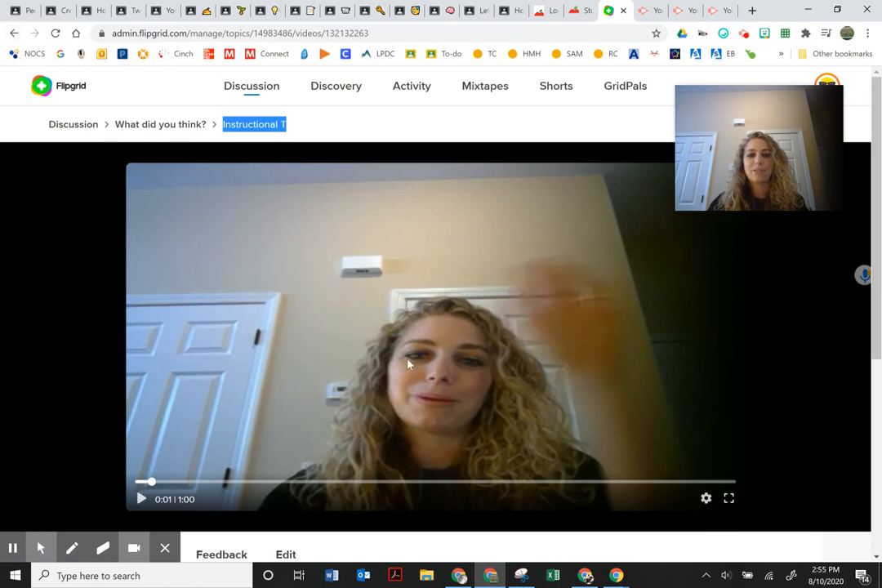
{"action": "scroll", "coordinate": [341, 400], "scroll_direction": "down", "scroll_amount": 4}
Save 'Great job!' as a private comment, leaving the Ideas score unset.
{"action": "left_click", "coordinate": [218, 233]}
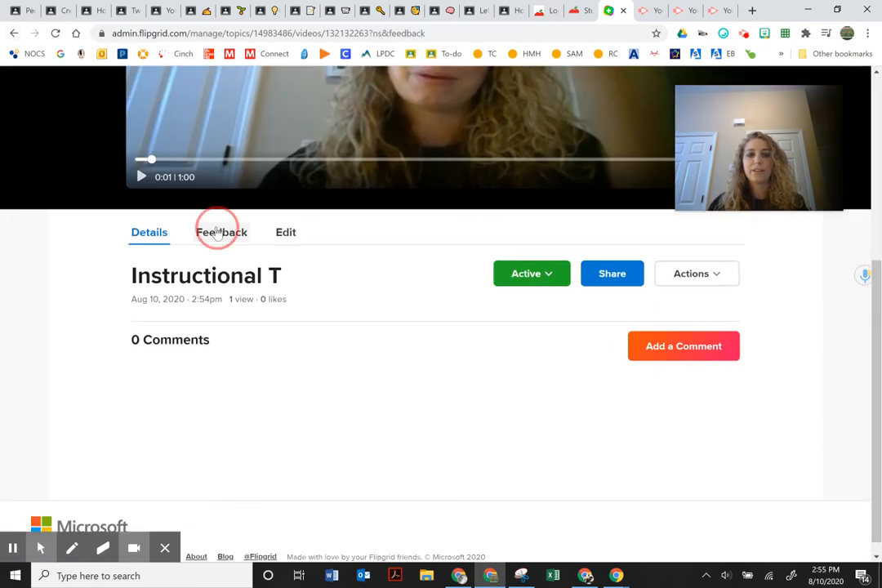
{"action": "scroll", "coordinate": [290, 319], "scroll_direction": "down", "scroll_amount": 2}
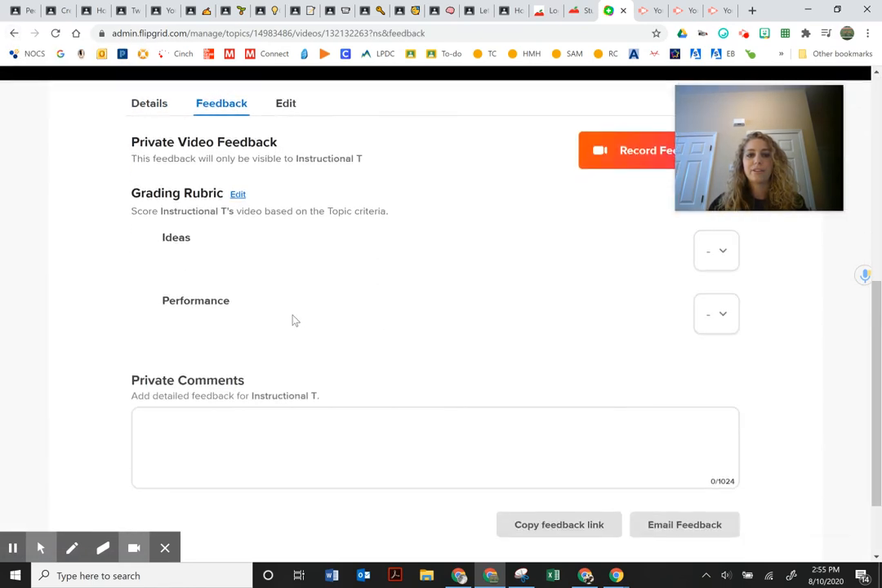
{"action": "left_click", "coordinate": [719, 250]}
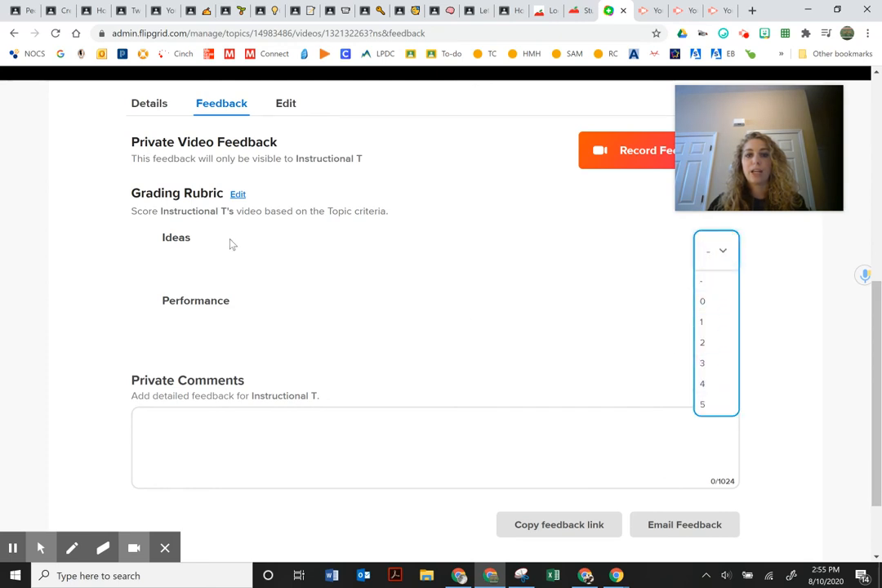
{"action": "left_click", "coordinate": [196, 245]}
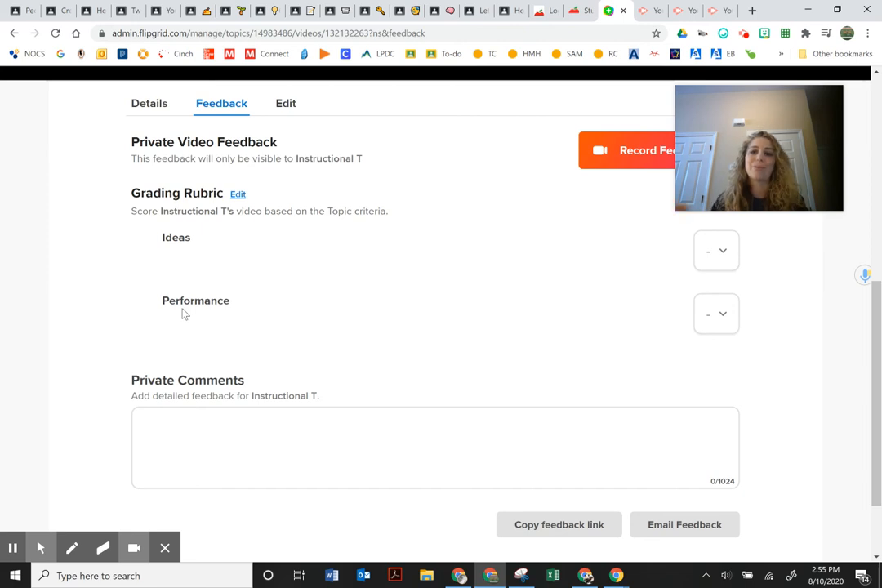
{"action": "left_click", "coordinate": [196, 431]}
{"action": "type", "text": "Grea"}
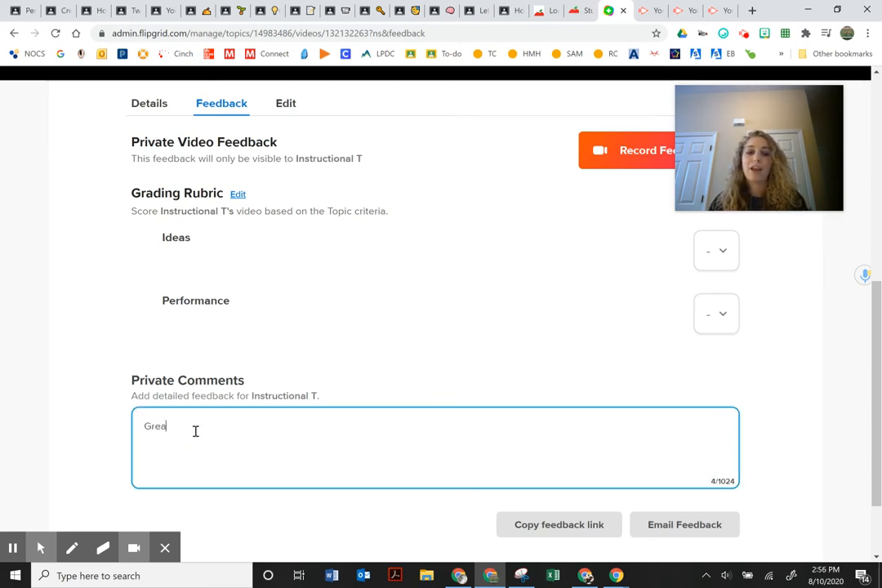
{"action": "type", "text": "t job!"}
{"action": "scroll", "coordinate": [573, 415], "scroll_direction": "down", "scroll_amount": 2}
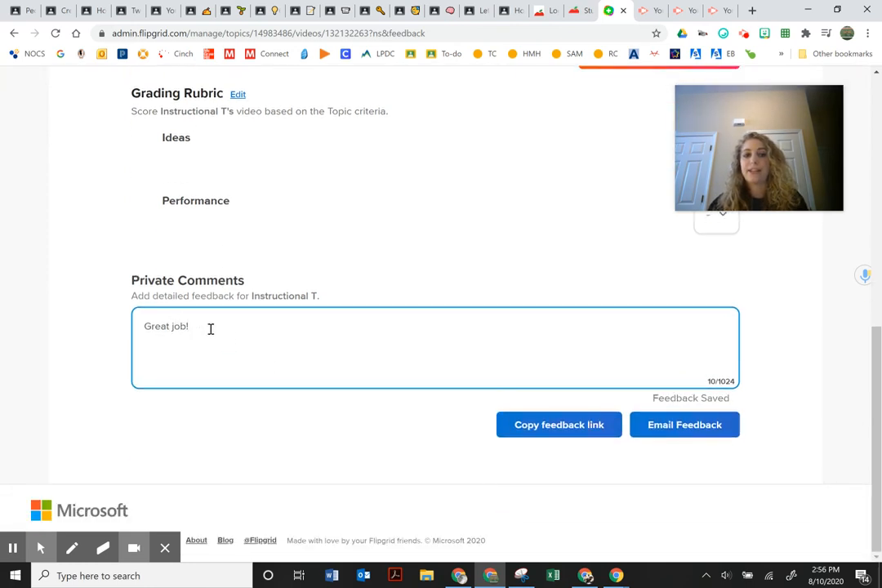
{"action": "left_click_drag", "start_coordinate": [211, 328], "coordinate": [104, 330]}
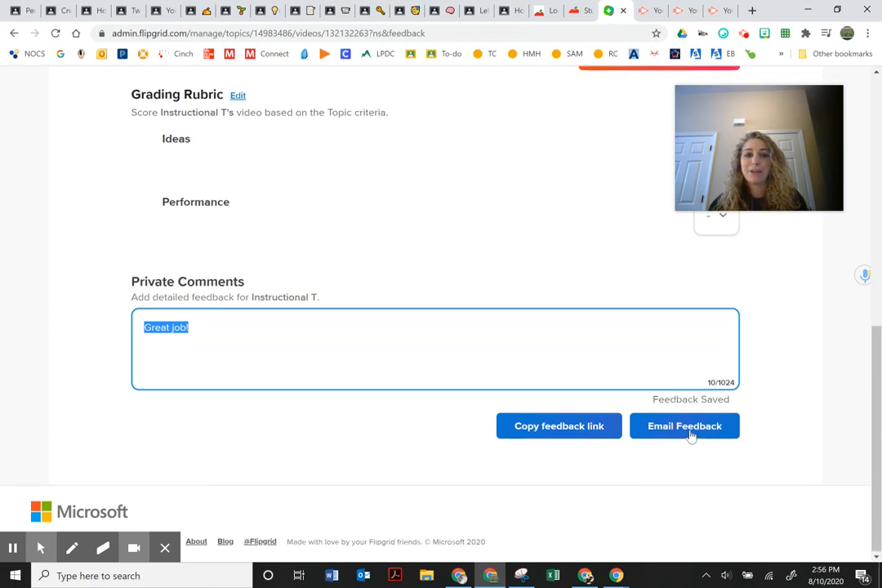
{"action": "scroll", "coordinate": [691, 437], "scroll_direction": "up", "scroll_amount": 3}
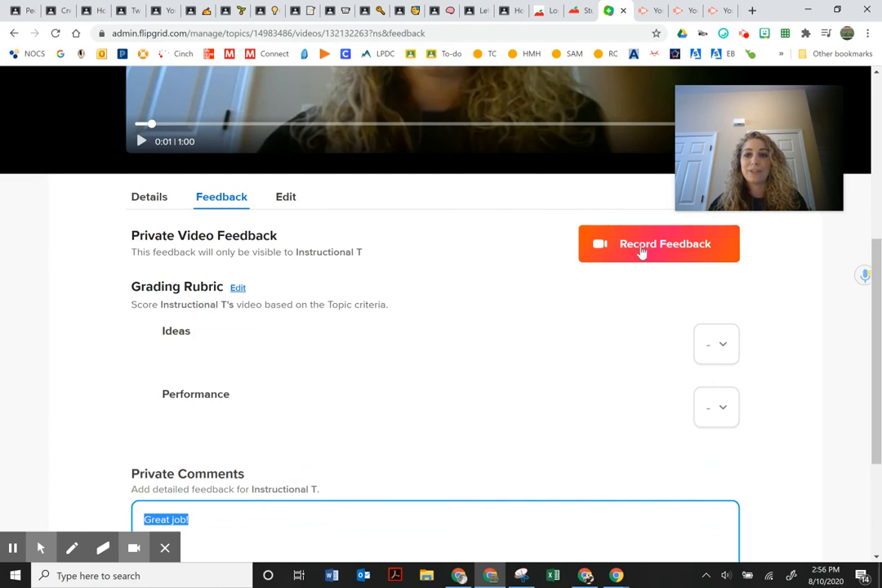
{"action": "scroll", "coordinate": [641, 249], "scroll_direction": "up", "scroll_amount": 3}
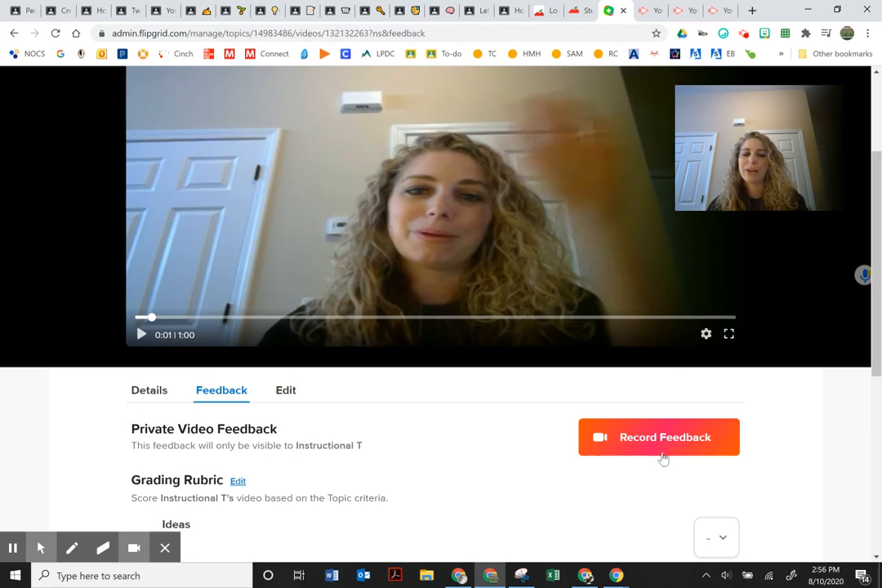
Open the Edit form and inspect the email, last name and first name fields.
{"action": "left_click", "coordinate": [287, 392]}
{"action": "scroll", "coordinate": [296, 398], "scroll_direction": "down", "scroll_amount": 3}
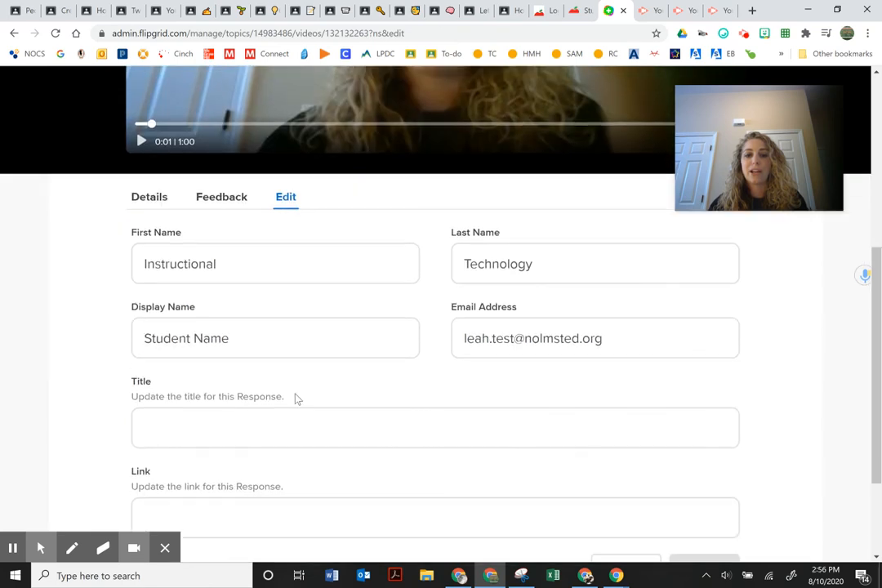
{"action": "scroll", "coordinate": [232, 262], "scroll_direction": "down", "scroll_amount": 3}
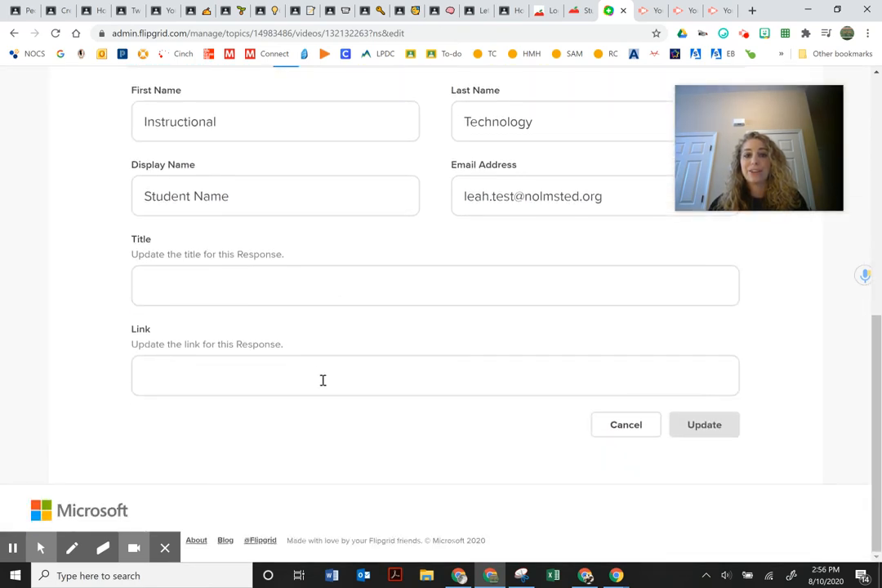
{"action": "scroll", "coordinate": [322, 381], "scroll_direction": "up", "scroll_amount": 1}
{"action": "scroll", "coordinate": [323, 386], "scroll_direction": "down", "scroll_amount": 1}
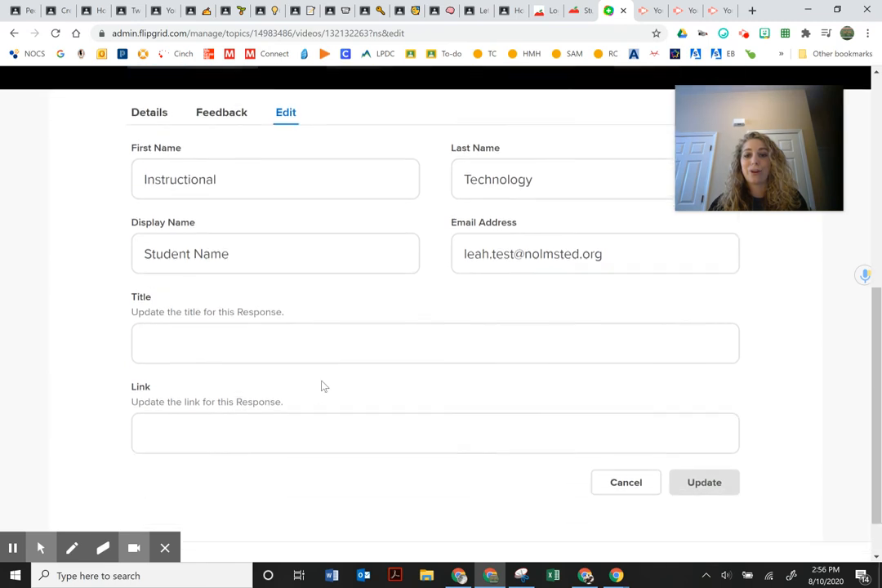
{"action": "left_click", "coordinate": [491, 204]}
{"action": "left_click", "coordinate": [483, 124]}
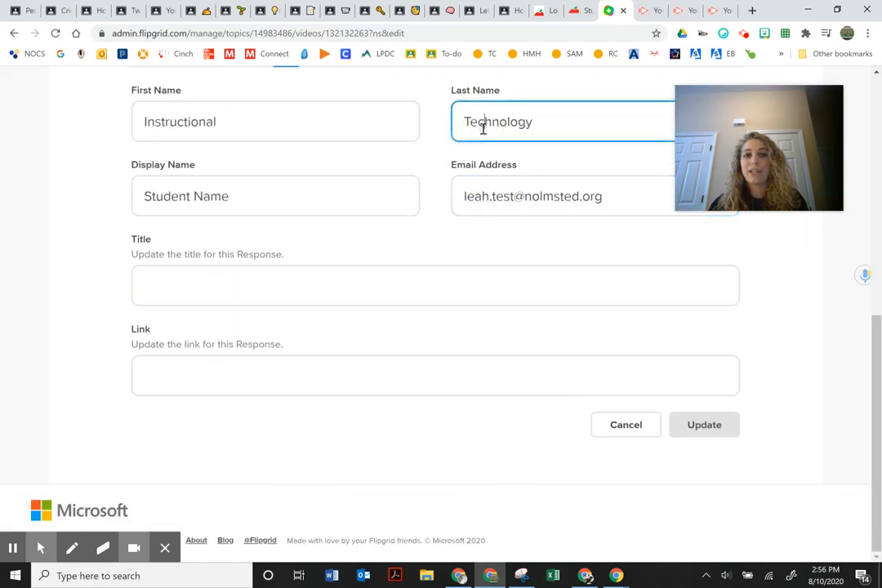
{"action": "left_click", "coordinate": [275, 119]}
{"action": "left_click", "coordinate": [239, 197]}
{"action": "scroll", "coordinate": [223, 355], "scroll_direction": "up", "scroll_amount": 2}
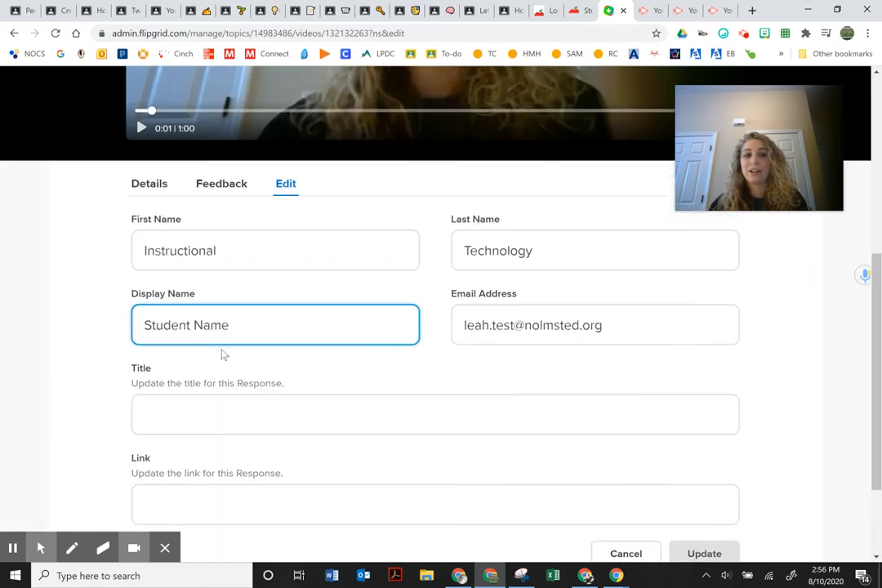
Cancel without changing the 'Student Name' display name and return to the Details tab.
{"action": "left_click_drag", "start_coordinate": [237, 325], "coordinate": [138, 329]}
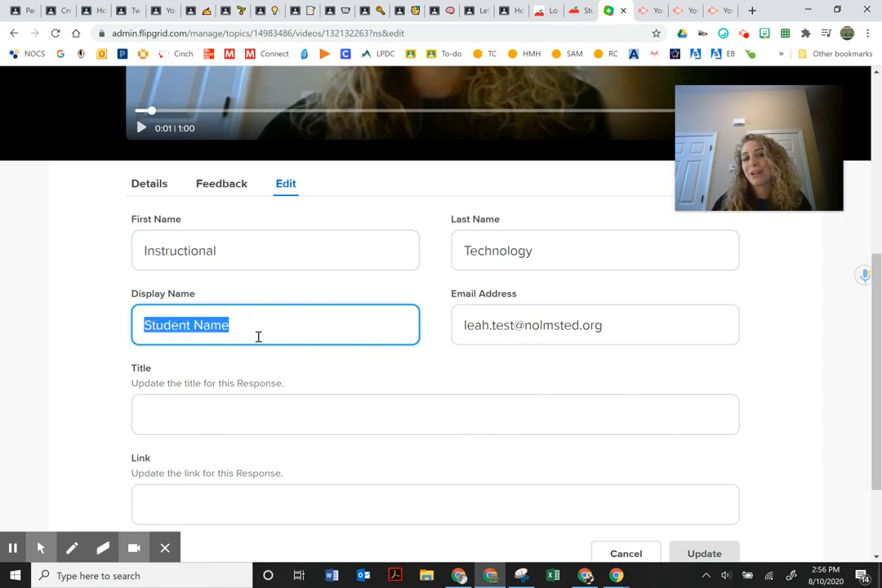
{"action": "scroll", "coordinate": [572, 362], "scroll_direction": "down", "scroll_amount": 2}
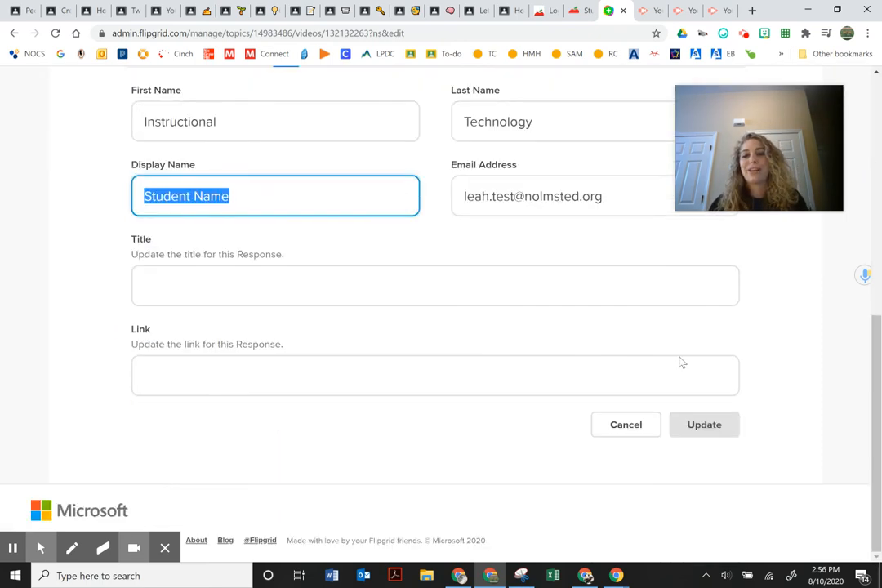
{"action": "left_click", "coordinate": [635, 431]}
{"action": "scroll", "coordinate": [329, 273], "scroll_direction": "up", "scroll_amount": 3}
{"action": "left_click", "coordinate": [155, 252]}
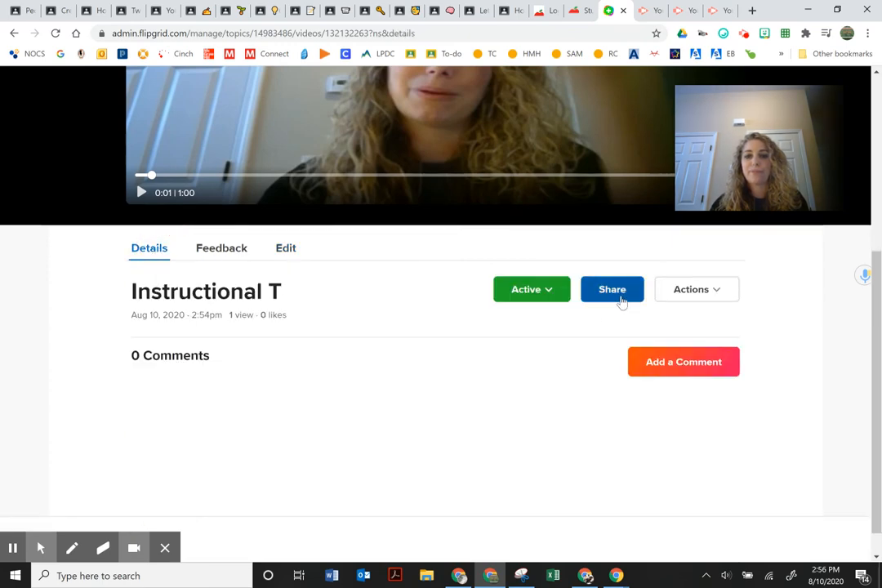
Bring the student's Flipgrid window, now listing 1 response, to the front.
{"action": "left_click", "coordinate": [13, 548]}
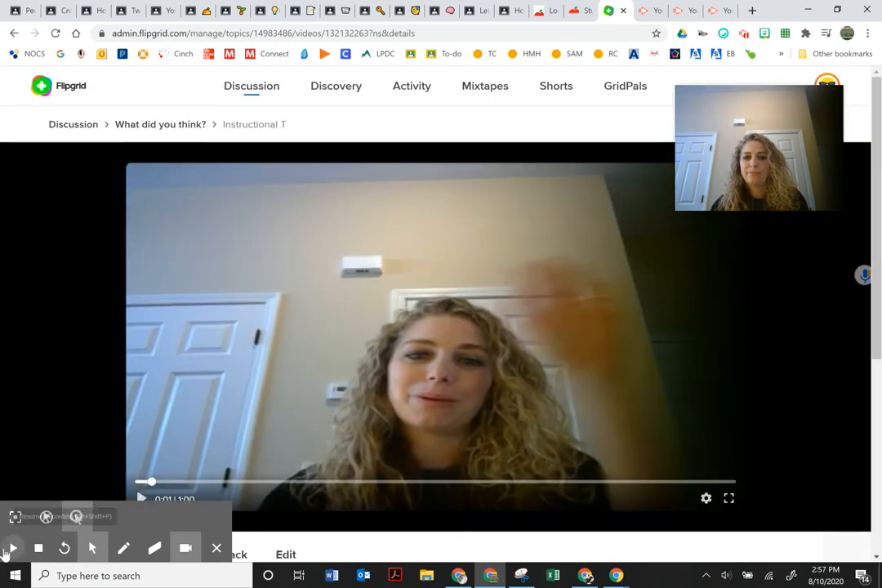
{"action": "left_click", "coordinate": [7, 549]}
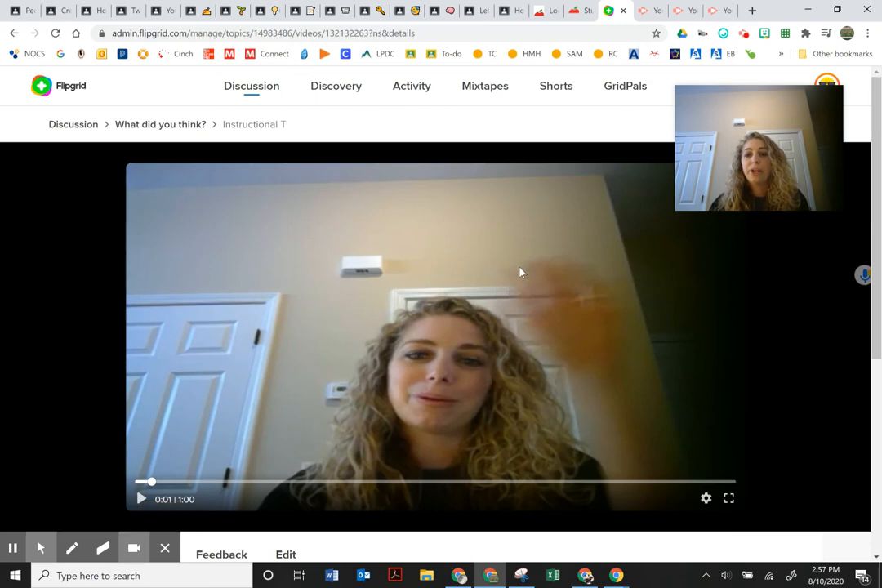
{"action": "scroll", "coordinate": [519, 272], "scroll_direction": "down", "scroll_amount": 5}
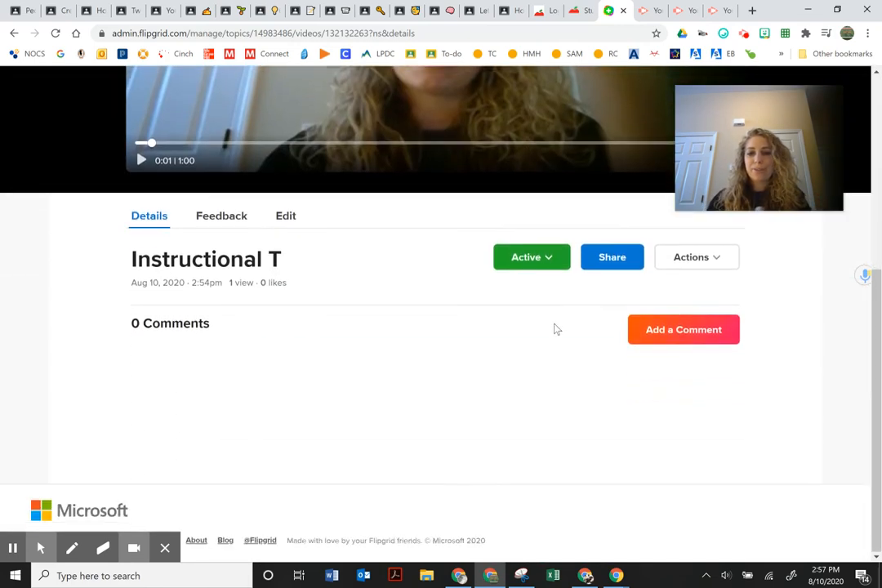
{"action": "scroll", "coordinate": [411, 342], "scroll_direction": "up", "scroll_amount": 5}
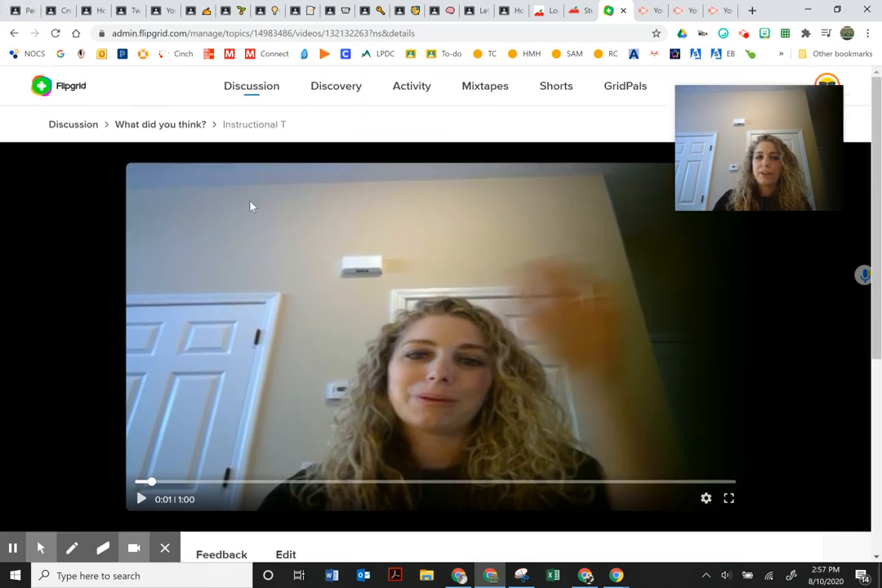
{"action": "mouse_move", "coordinate": [489, 581]}
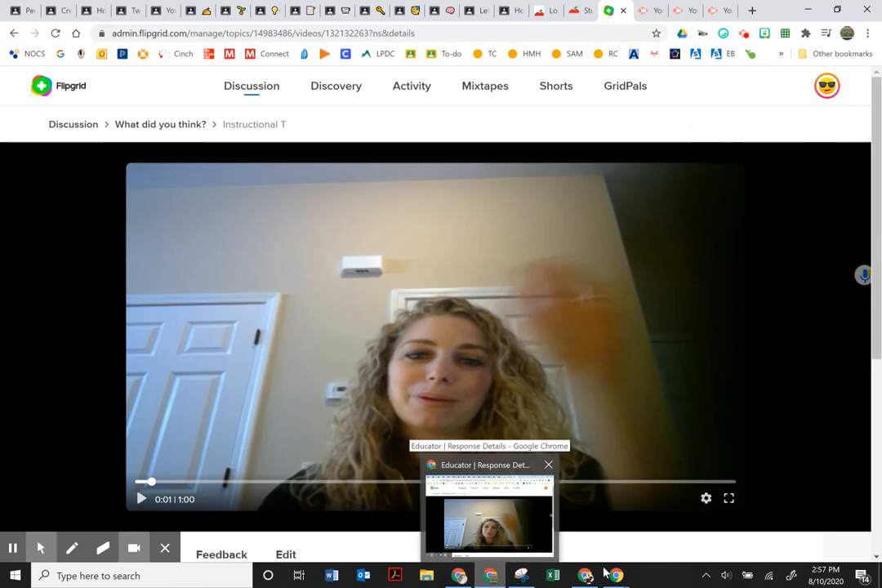
{"action": "left_click", "coordinate": [565, 510]}
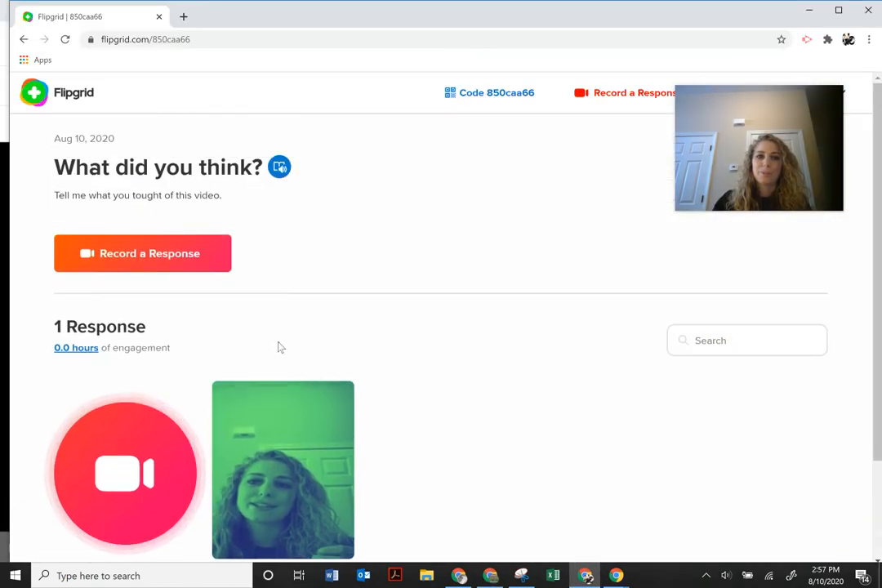
{"action": "scroll", "coordinate": [223, 321], "scroll_direction": "down", "scroll_amount": 3}
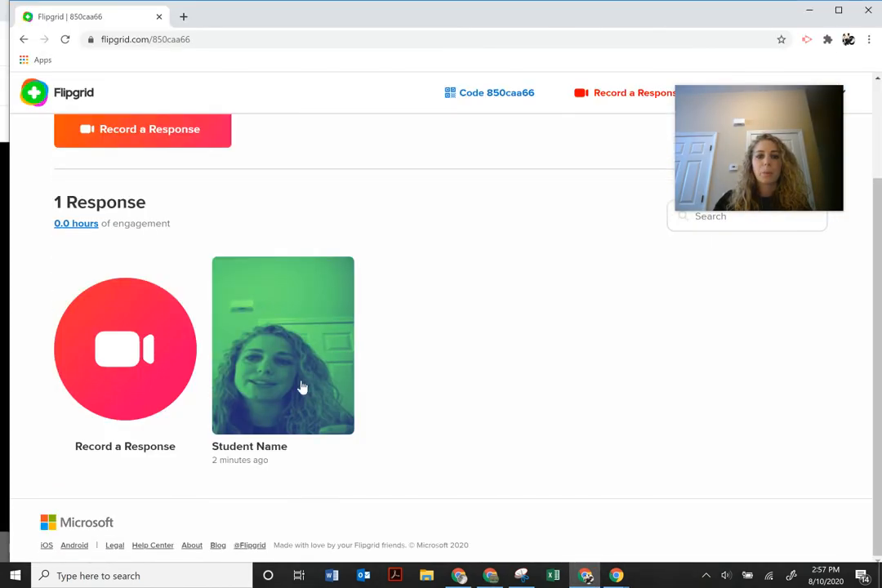
{"action": "left_click", "coordinate": [262, 394]}
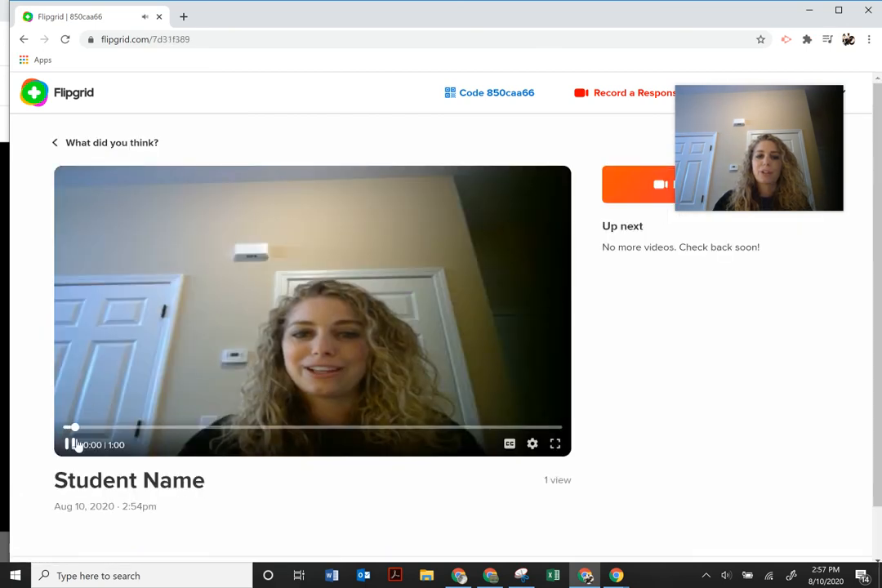
{"action": "left_click", "coordinate": [69, 445]}
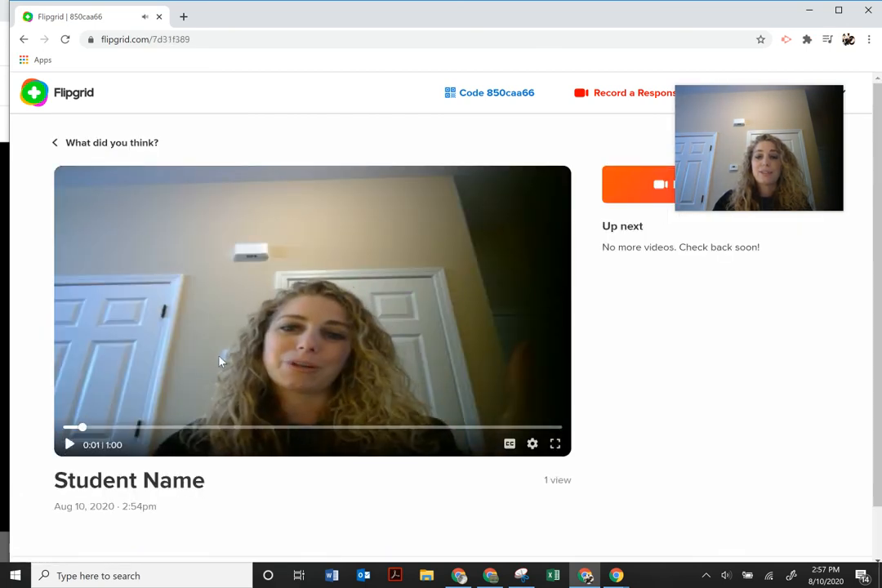
{"action": "scroll", "coordinate": [383, 402], "scroll_direction": "down", "scroll_amount": 1}
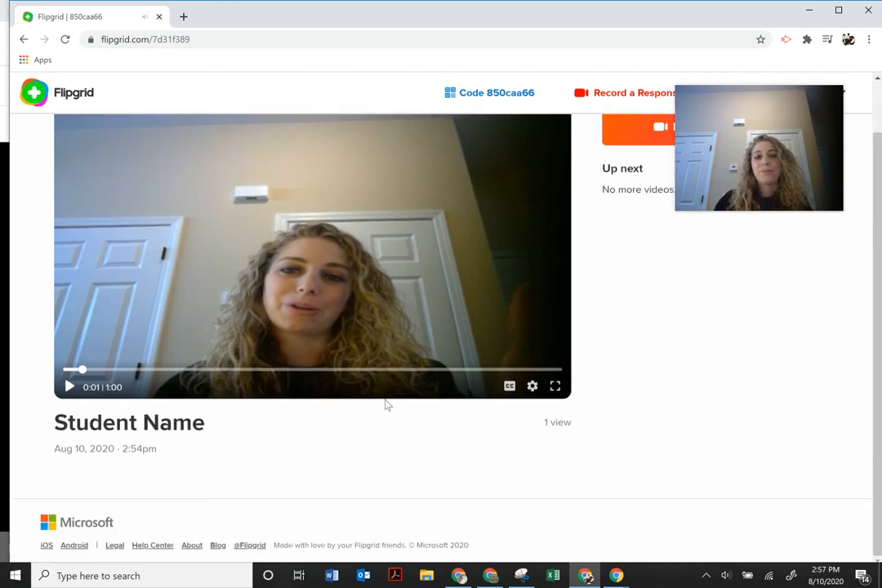
{"action": "scroll", "coordinate": [386, 404], "scroll_direction": "up", "scroll_amount": 1}
{"action": "left_click", "coordinate": [111, 140]}
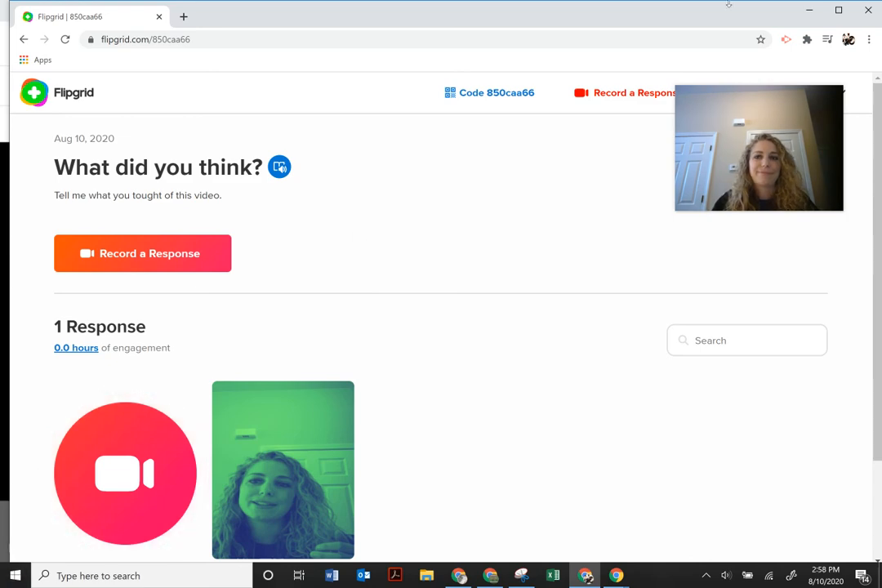
Close the webcam picture-in-picture and minimize the student Chrome window to reveal the educator's response page.
{"action": "mouse_move", "coordinate": [754, 153]}
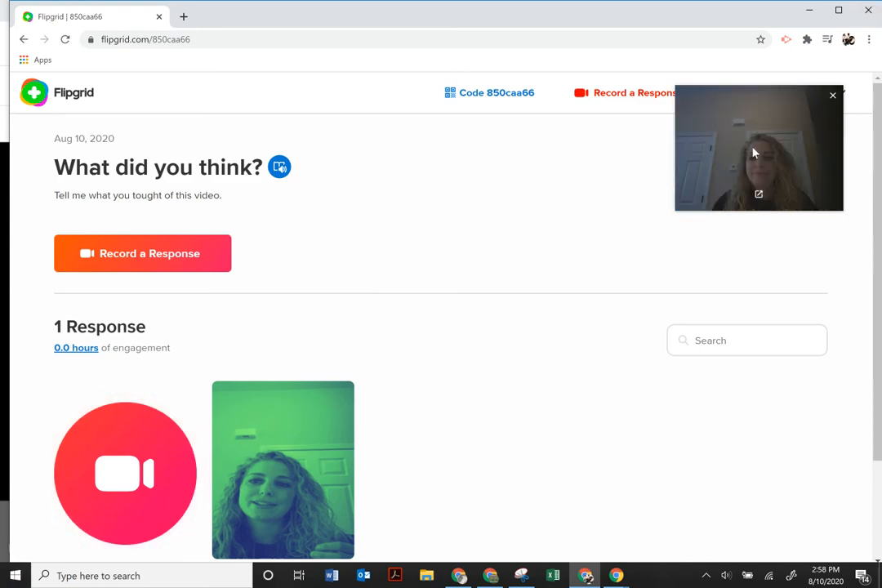
{"action": "left_click", "coordinate": [831, 94]}
{"action": "left_click", "coordinate": [809, 10]}
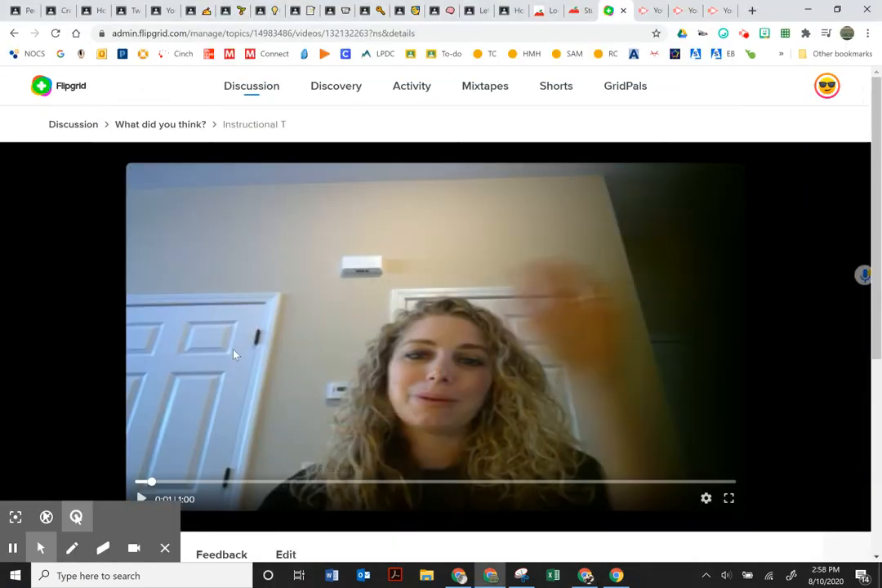